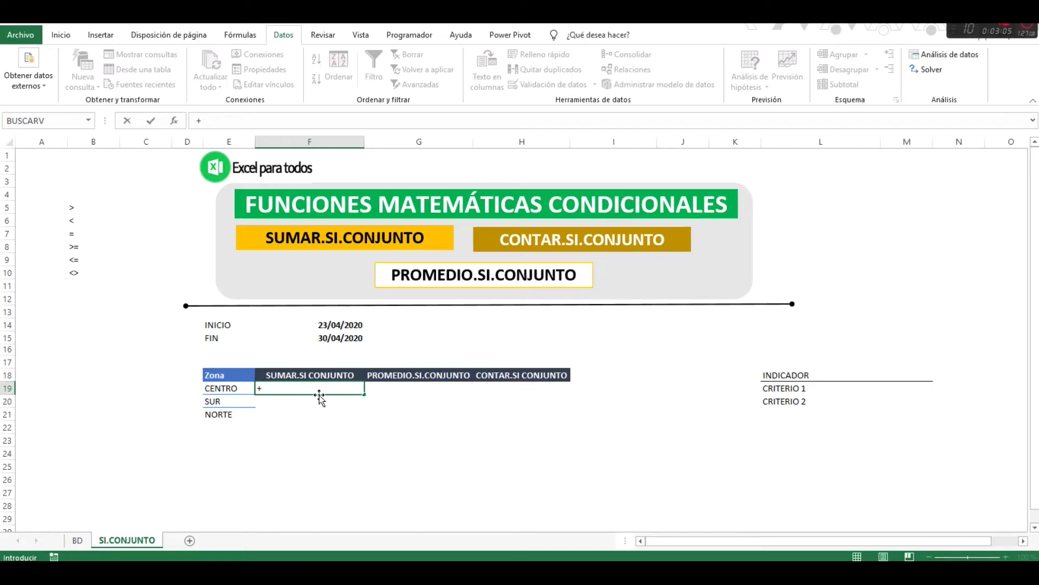
pyautogui.write('SUMAR')
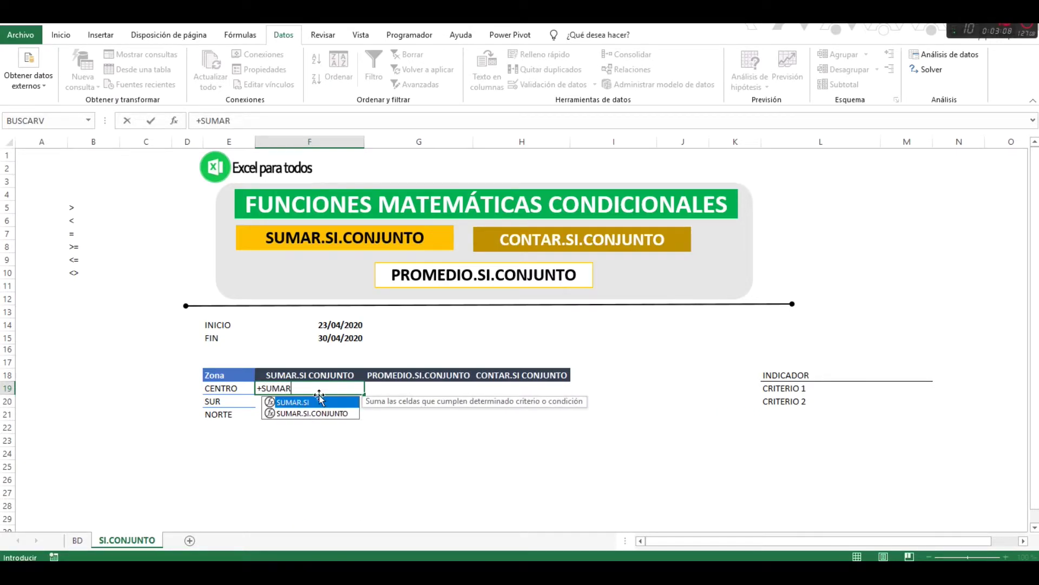
pyautogui.press('Down')
pyautogui.press('Tab')
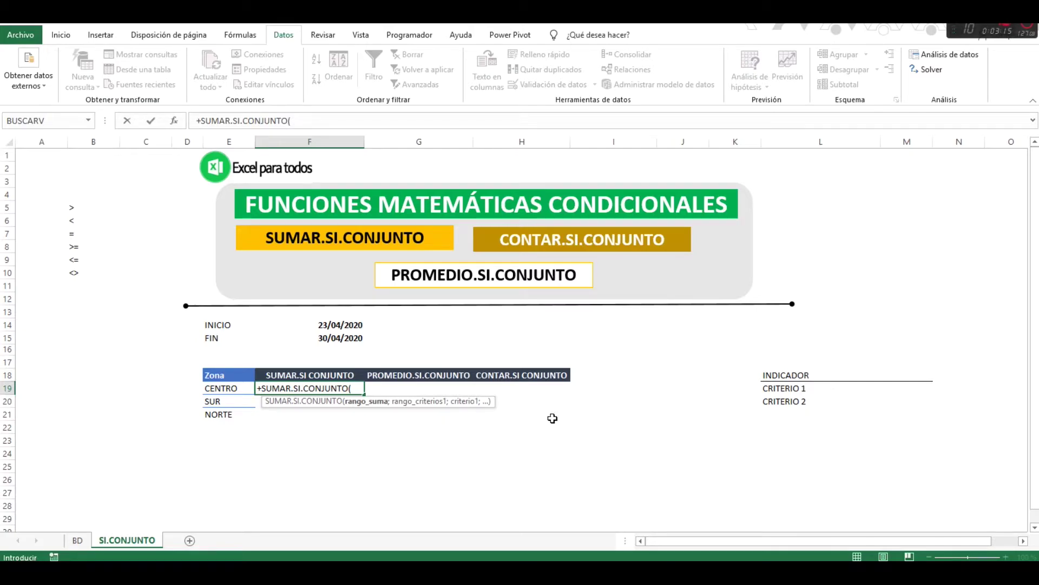
pyautogui.press('Escape')
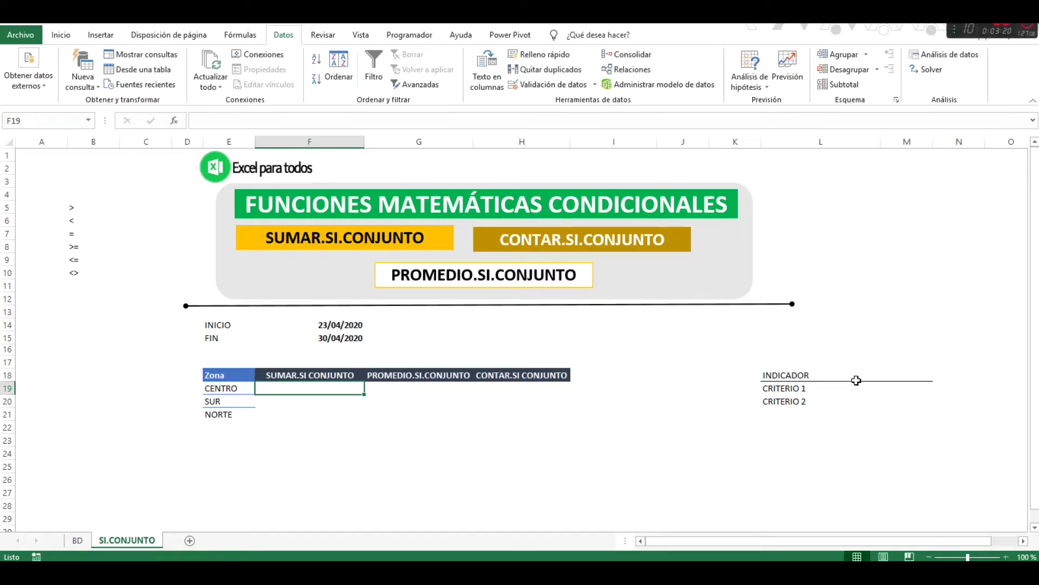
# - Enter SUMAR TIEMPO beside the INDICADOR label in cell M18
pyautogui.click(812, 375)
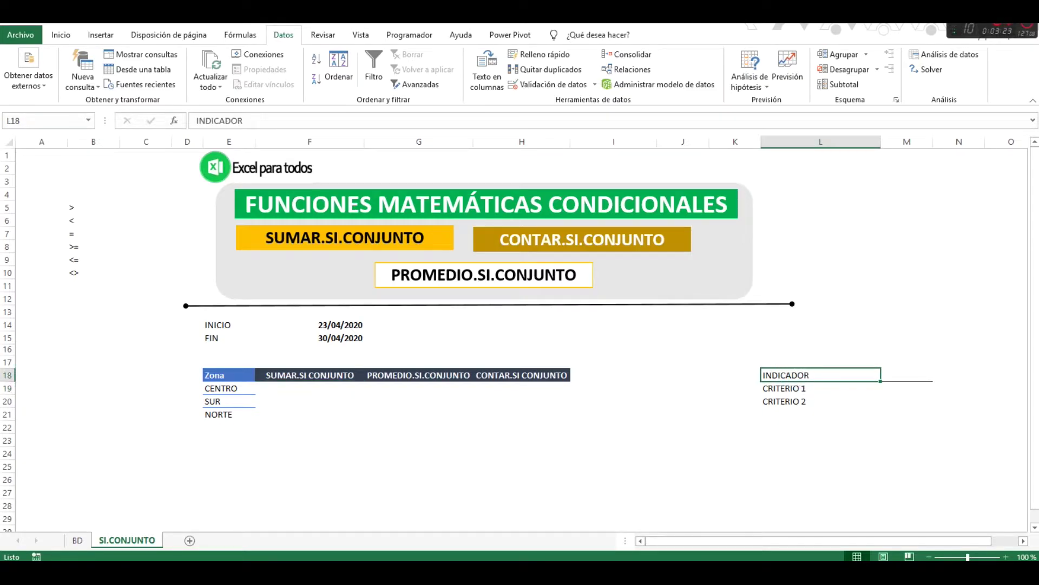
pyautogui.click(907, 374)
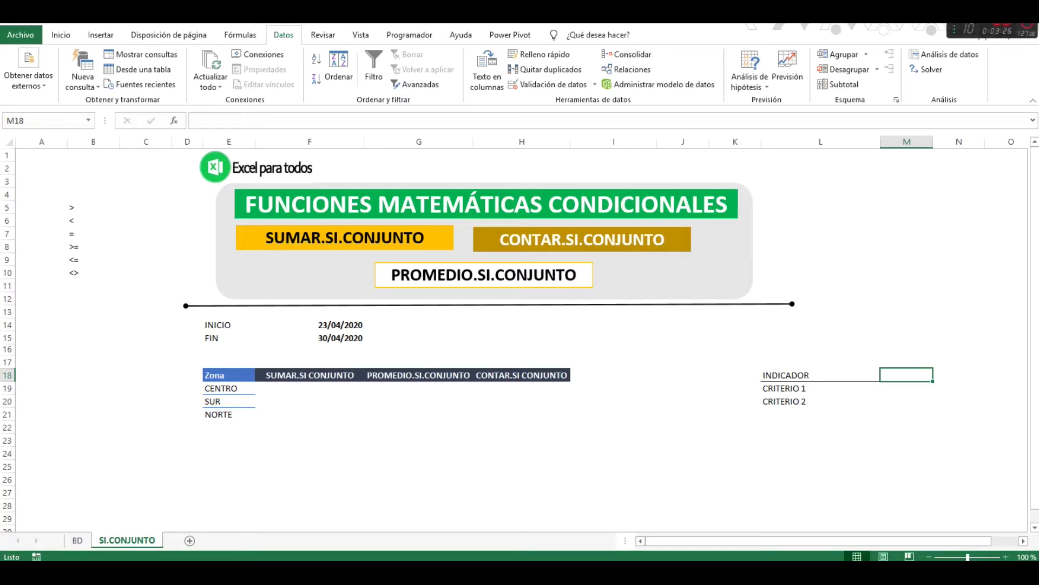
pyautogui.write('SUMAR TIEMPO')
pyautogui.press('Return')
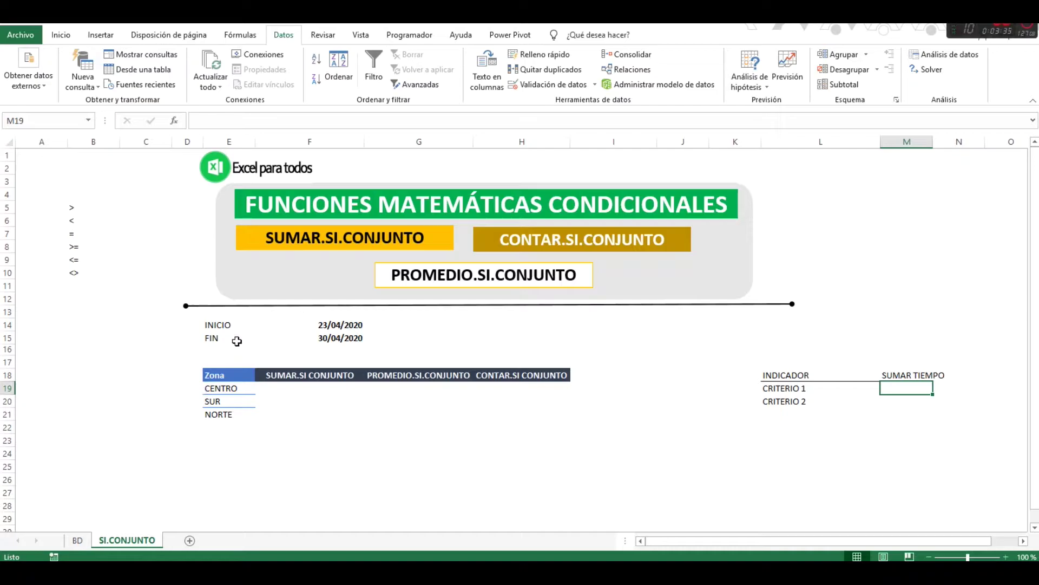
# - Enter ZONA as the value for CRITERIO 1 in cell M19
pyautogui.moveTo(258, 327); pyautogui.dragTo(280, 331)
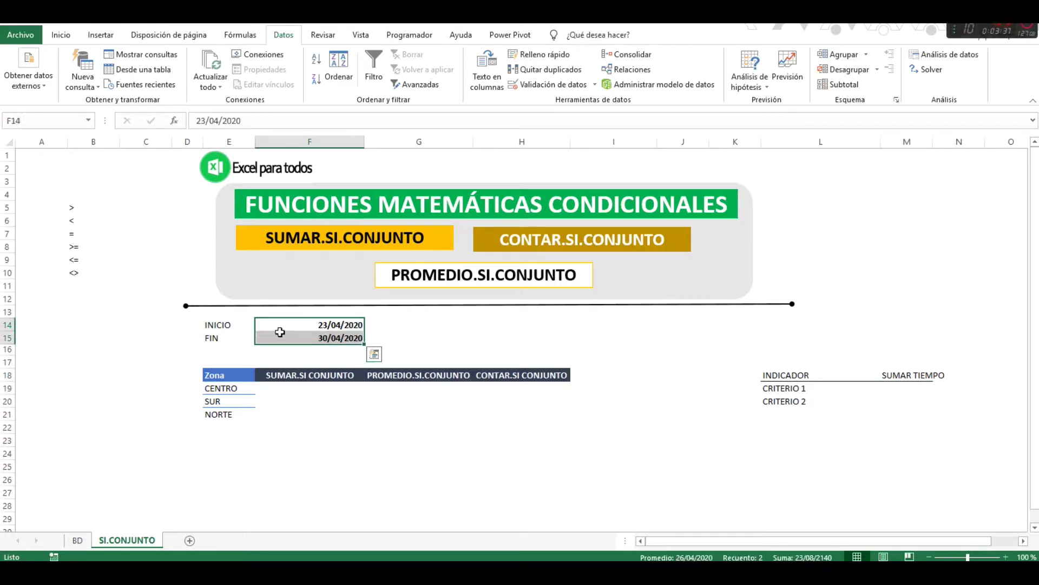
pyautogui.click(212, 391)
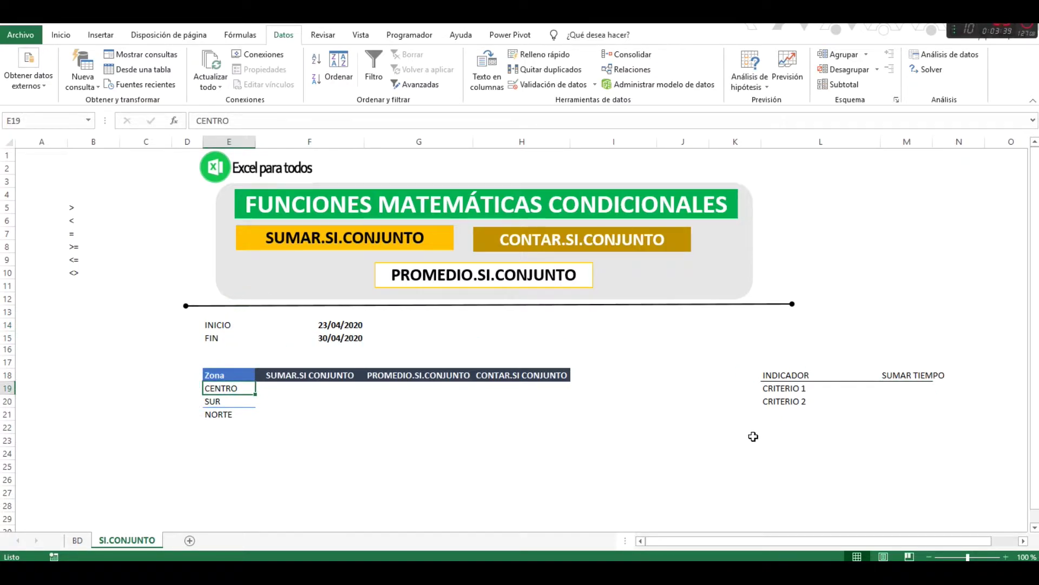
pyautogui.click(904, 386)
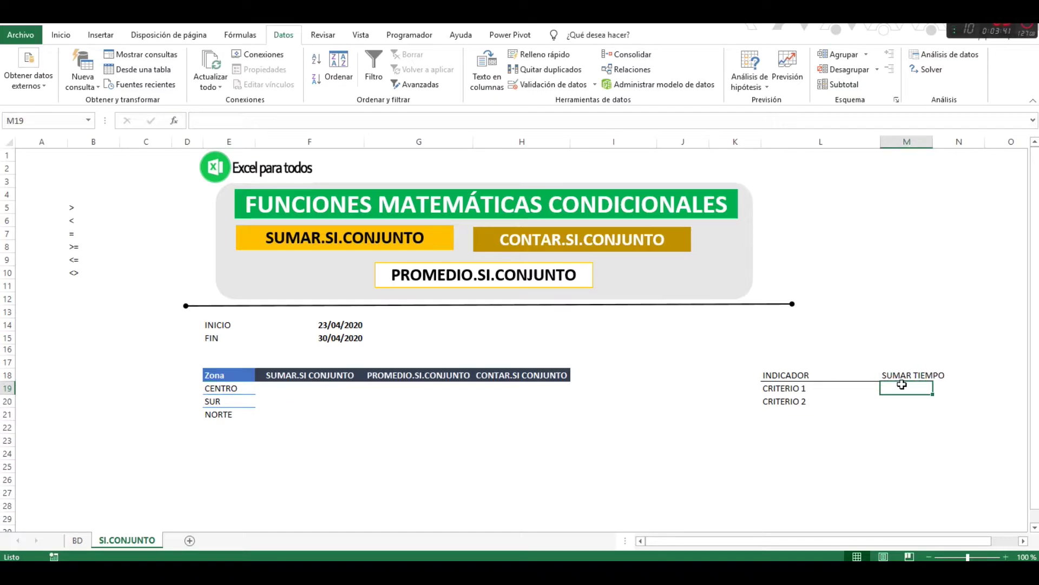
pyautogui.write('ZONA')
pyautogui.press('Return')
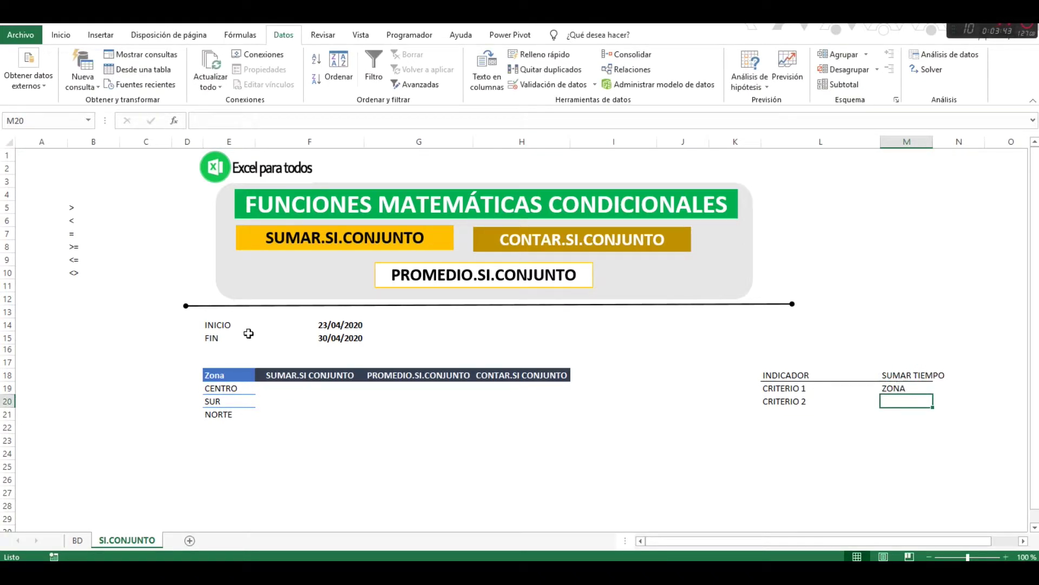
# - Enter the start date 23/04/2020 as the value for CRITERIO 2 in cell M20
pyautogui.click(240, 387)
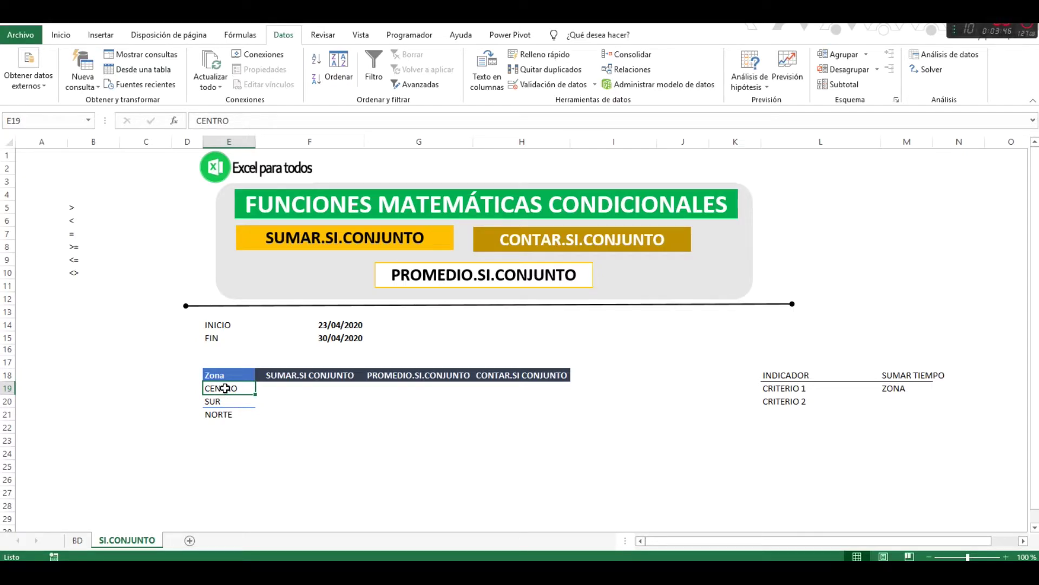
pyautogui.click(213, 401)
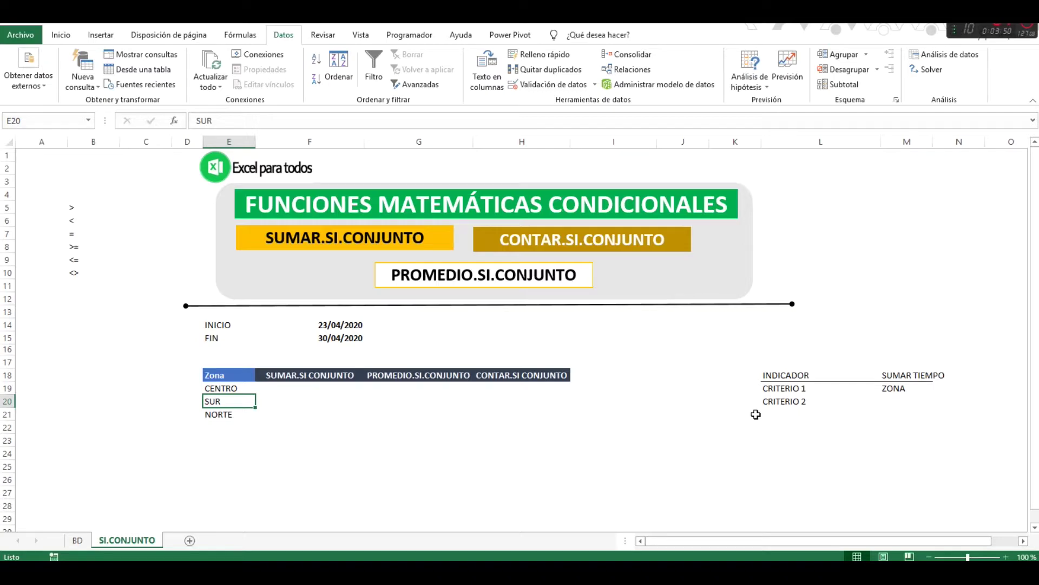
pyautogui.click(884, 400)
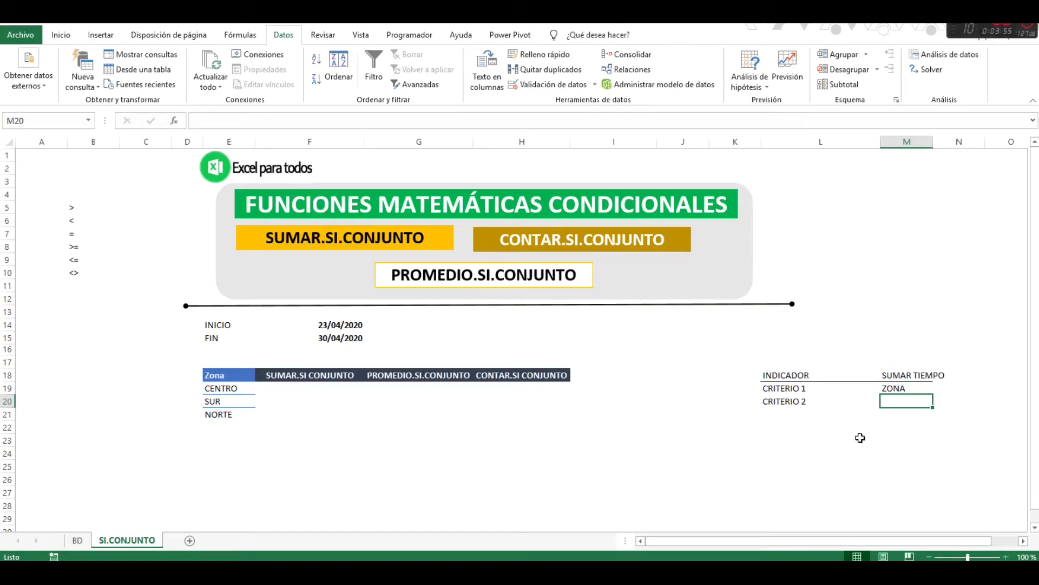
pyautogui.write('23')
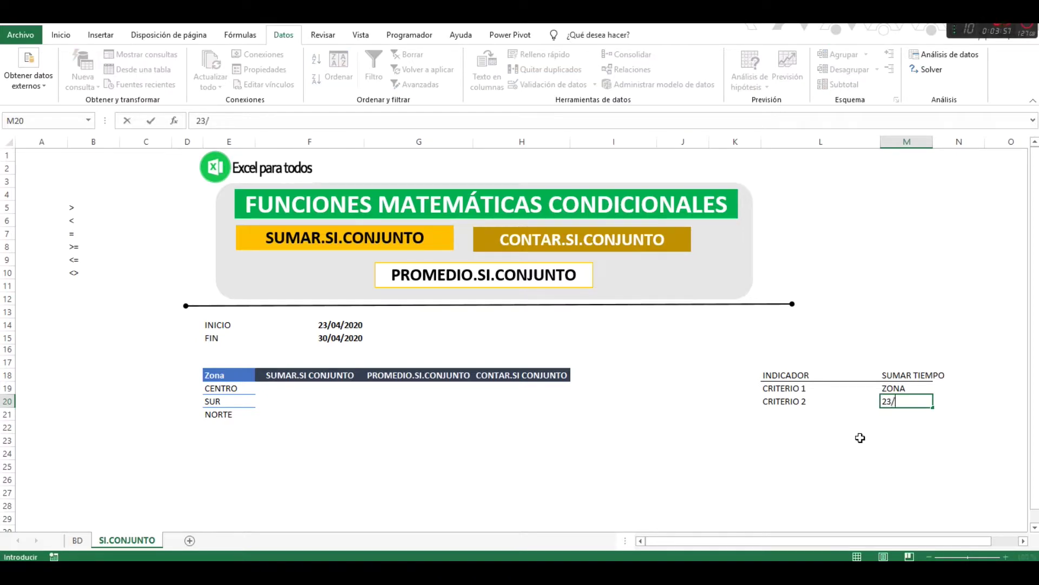
pyautogui.write('/04/2020')
pyautogui.press('Return')
# - Copy the CRITERIO 2 label to the cell below it and rename the copy CRITERIO 3
pyautogui.press('Up')
pyautogui.press('Left')
pyautogui.press('Left')
pyautogui.press('Right')
pyautogui.hotkey('ctrl', 'c')
pyautogui.press('Down')
pyautogui.press('Return')
pyautogui.press('F2')
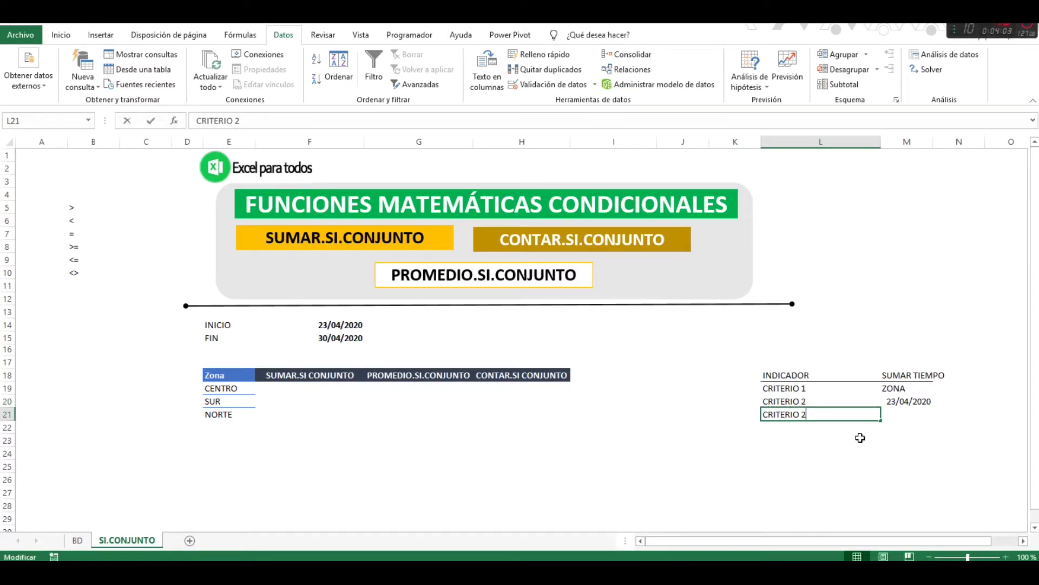
pyautogui.press('BackSpace')
pyautogui.write('3')
pyautogui.press('Return')
# - Enter the end date 30/04/2020 as the value for CRITERIO 3 in cell M21
pyautogui.press('Up')
pyautogui.press('Right')
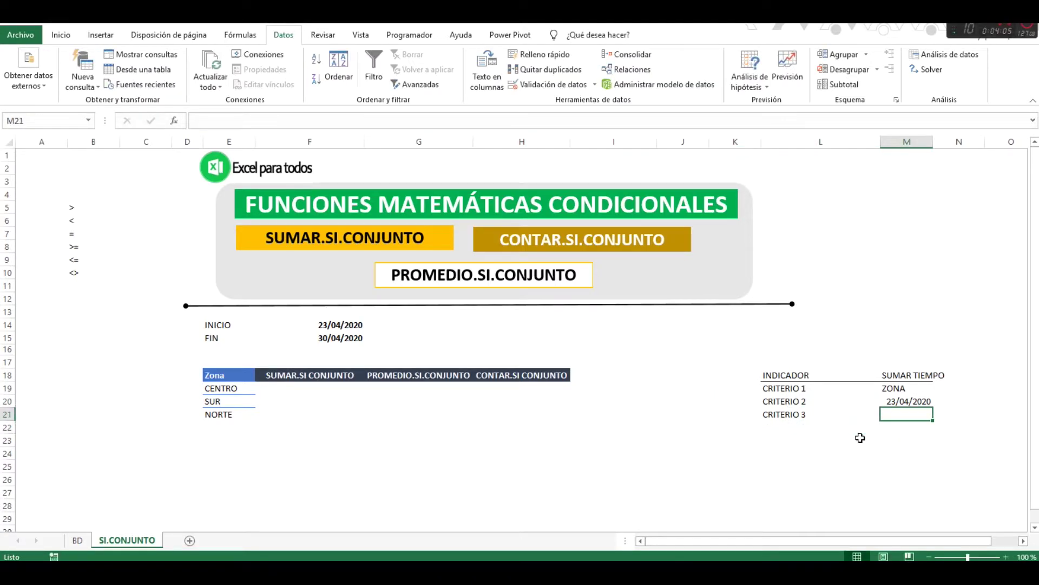
pyautogui.write('30/04/2020')
pyautogui.press('Return')
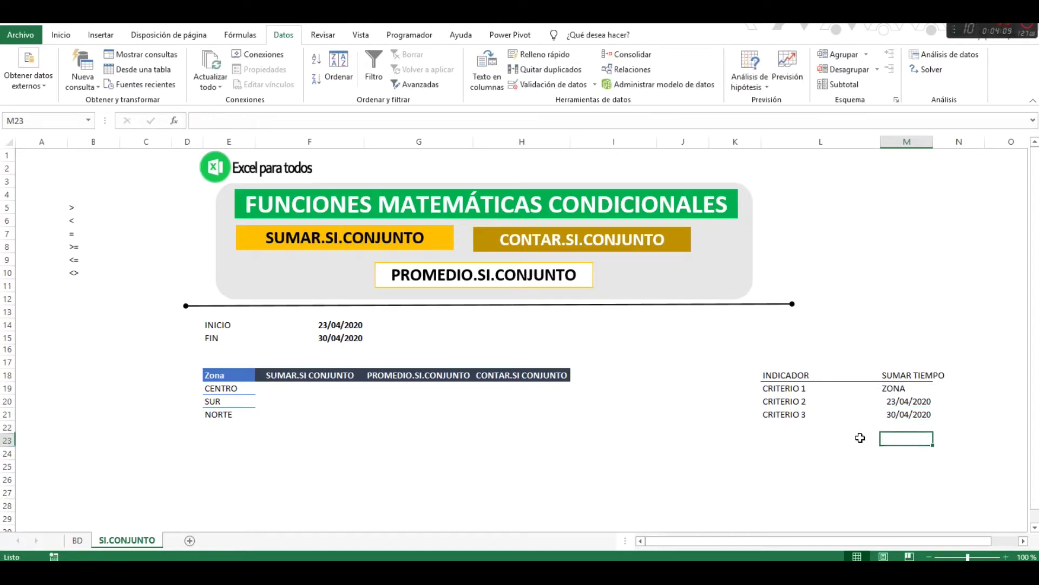
pyautogui.press('Up')
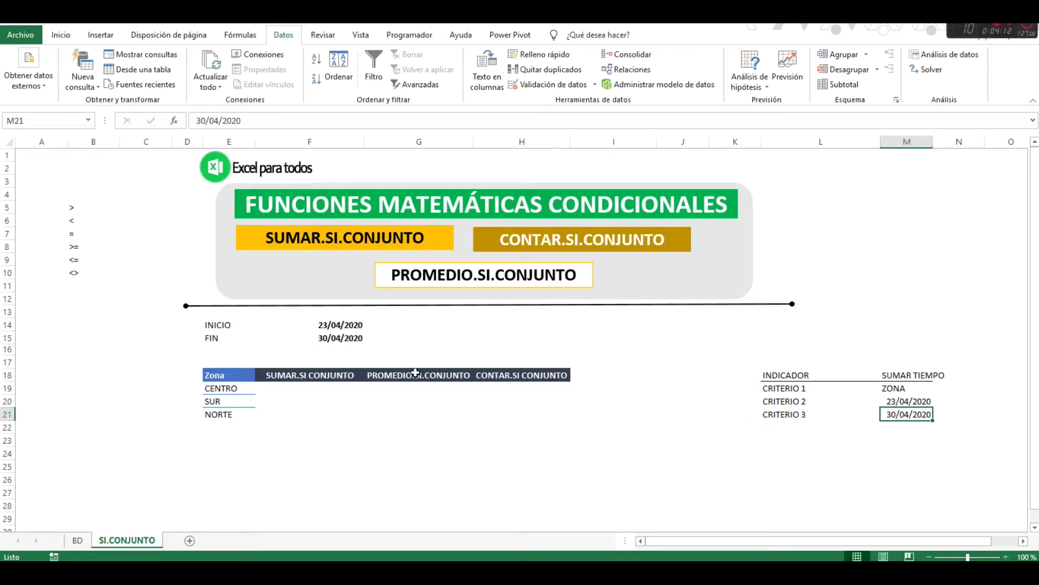
# - Filter the Zona column on the BD sheet to show only CENTRO
pyautogui.click(278, 388)
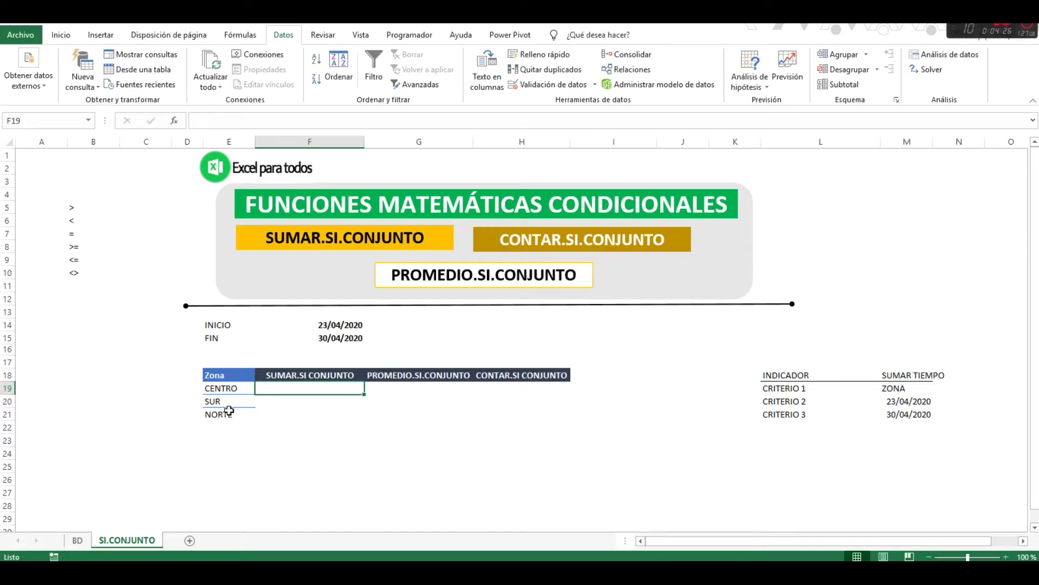
pyautogui.click(227, 390)
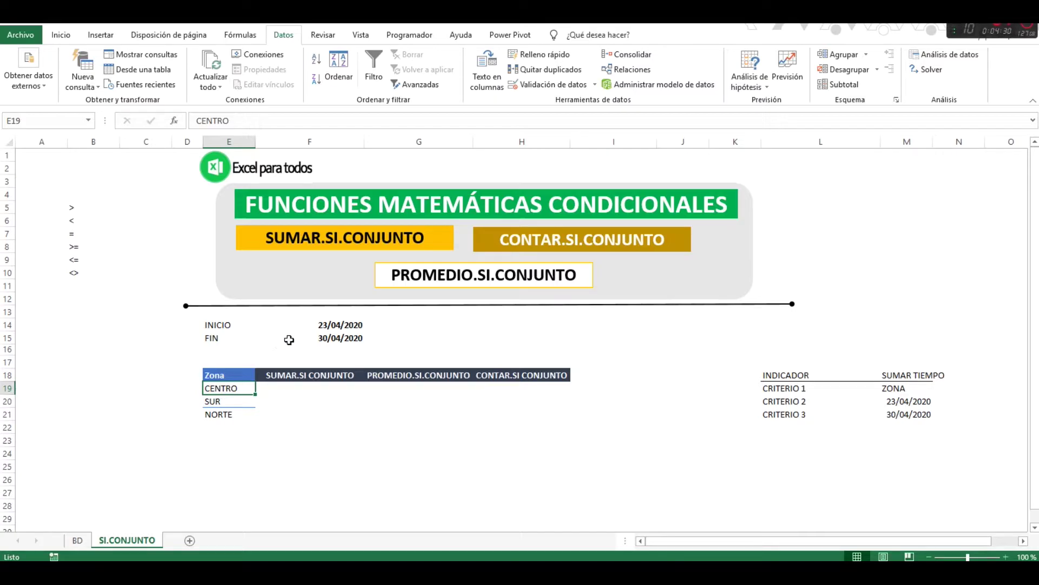
pyautogui.click(77, 540)
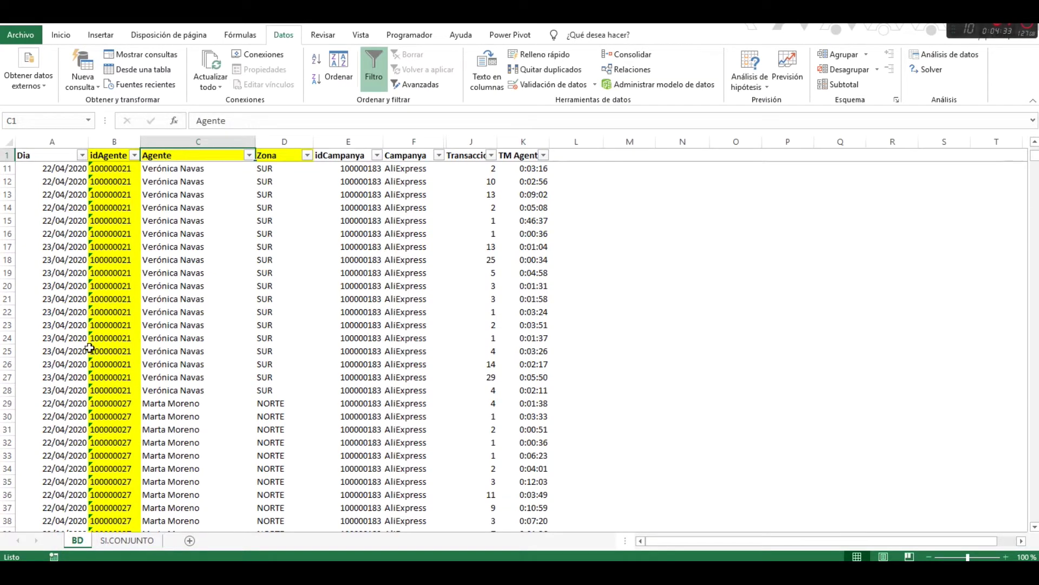
pyautogui.click(150, 322)
pyautogui.hotkey('ctrl', 'Up')
pyautogui.press('Right')
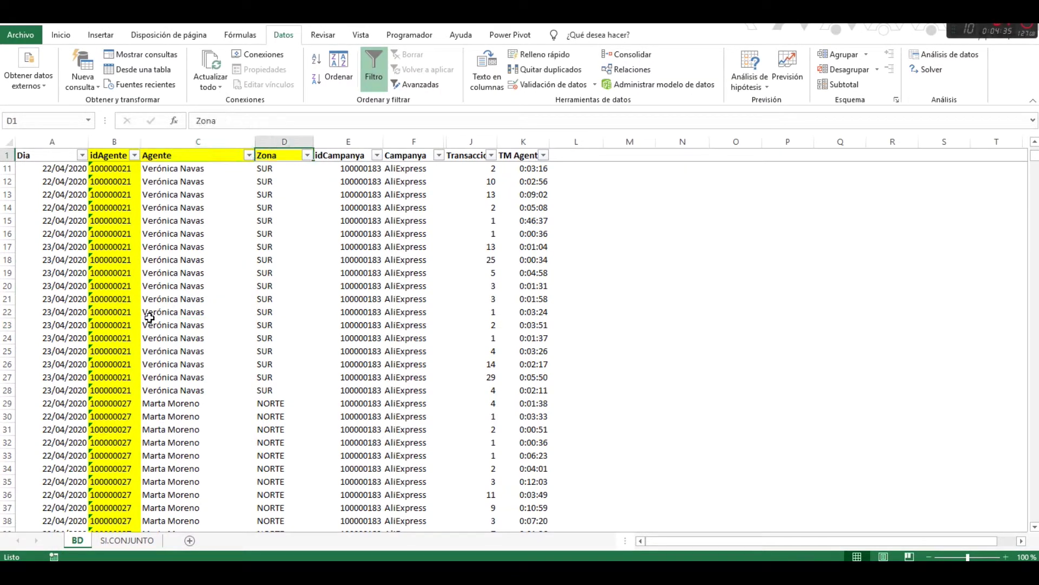
pyautogui.hotkey('alt', 'Down')
pyautogui.press('Tab')
pyautogui.press('space')
pyautogui.press('Down')
pyautogui.press('space')
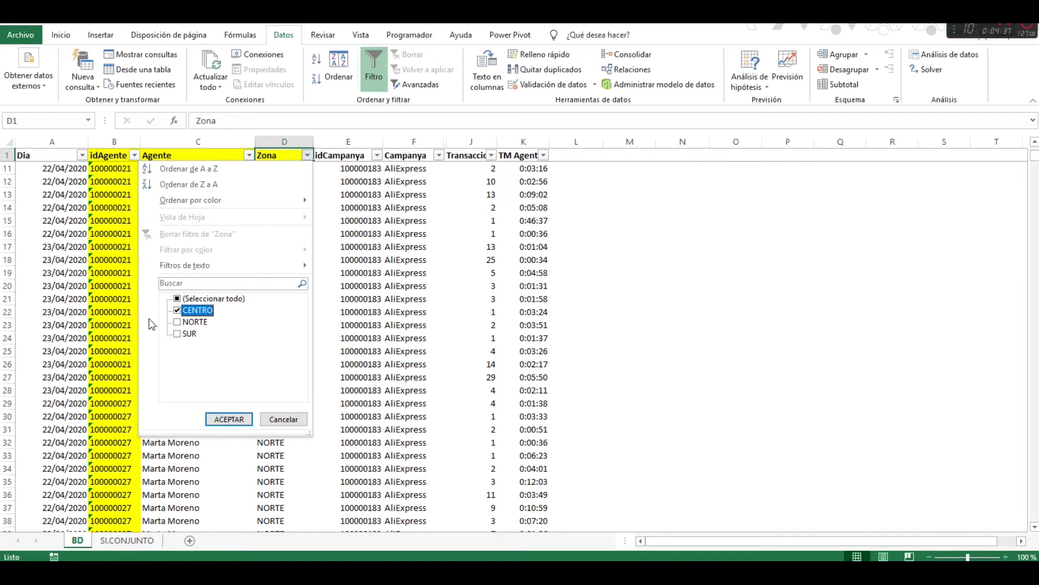
pyautogui.press('Return')
# - Filter the Dia column to the April 2020 dates 23, 24, 27, 28, 29 and 30
pyautogui.hotkey('alt', 'Down')
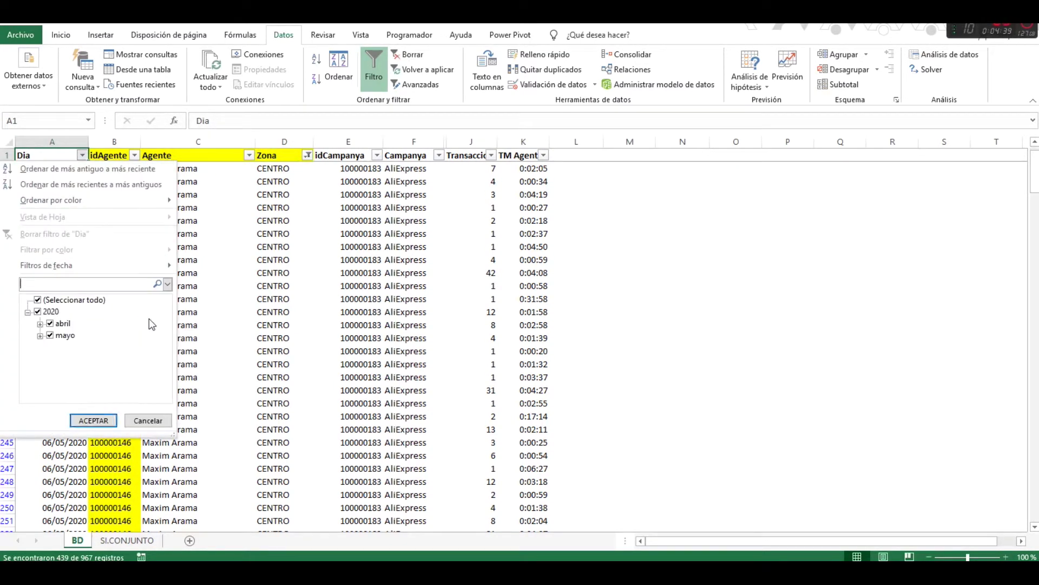
pyautogui.press('Tab')
pyautogui.press('space')
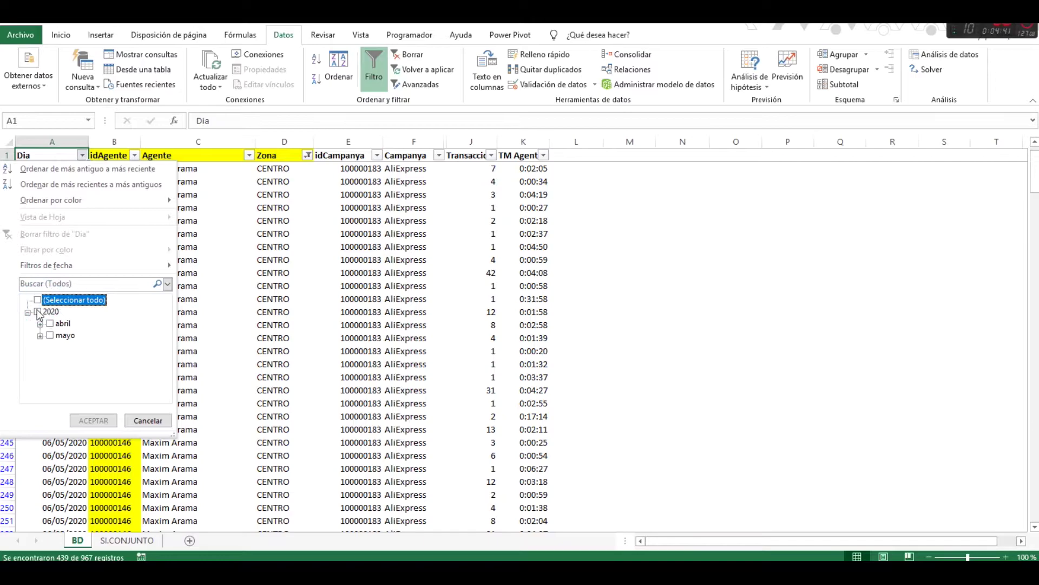
pyautogui.click(40, 324)
pyautogui.scroll(-2, 46, 342)
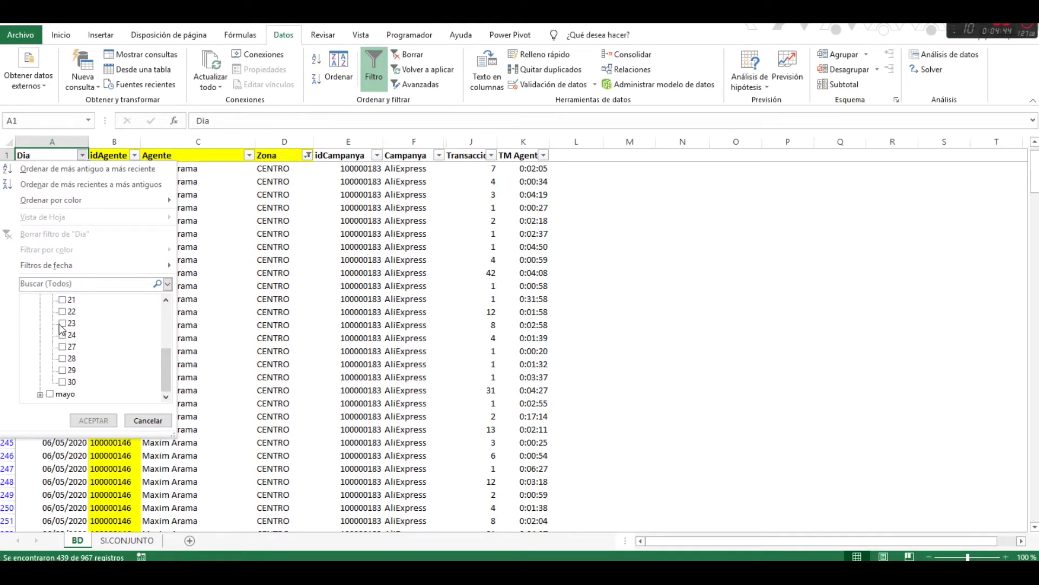
pyautogui.click(63, 323)
pyautogui.click(62, 334)
pyautogui.click(62, 346)
pyautogui.click(63, 359)
pyautogui.click(62, 370)
pyautogui.click(63, 381)
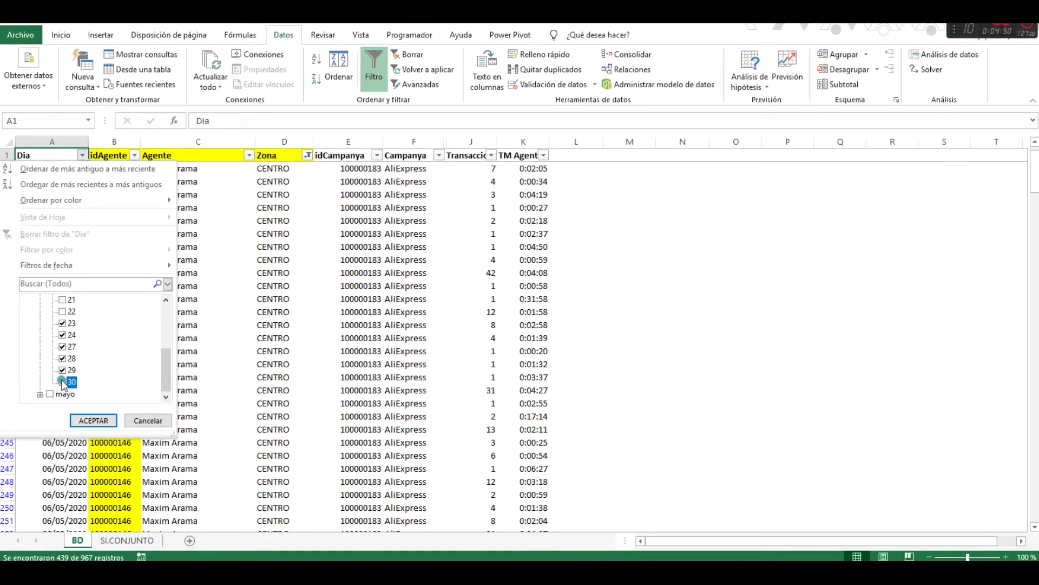
pyautogui.click(91, 421)
# - Select all filtered values in the TM Agent column to check their sum
pyautogui.click(529, 168)
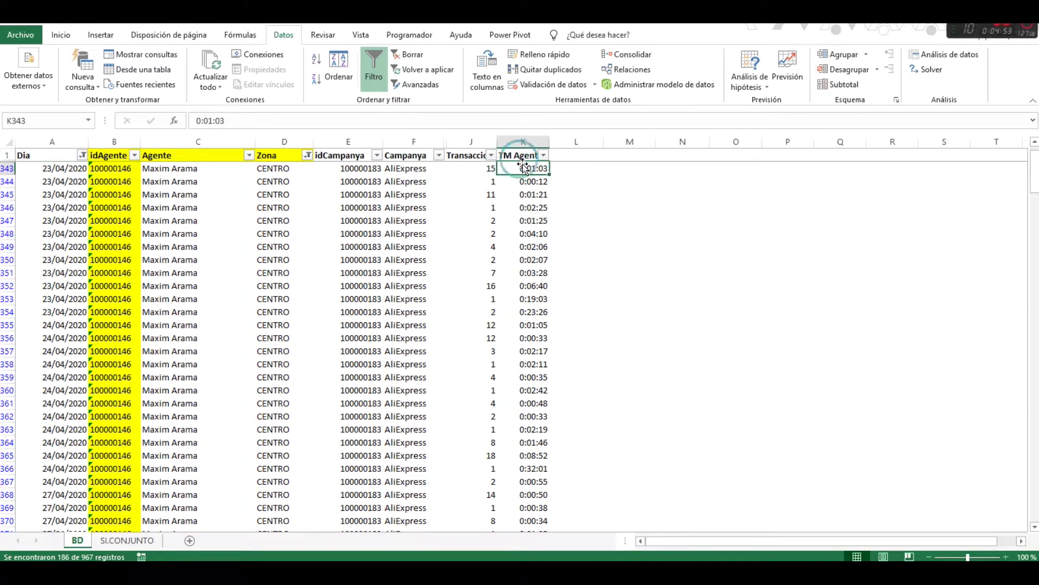
pyautogui.click(522, 157)
pyautogui.click(524, 168)
pyautogui.hotkey('ctrl', 'shift', 'Down')
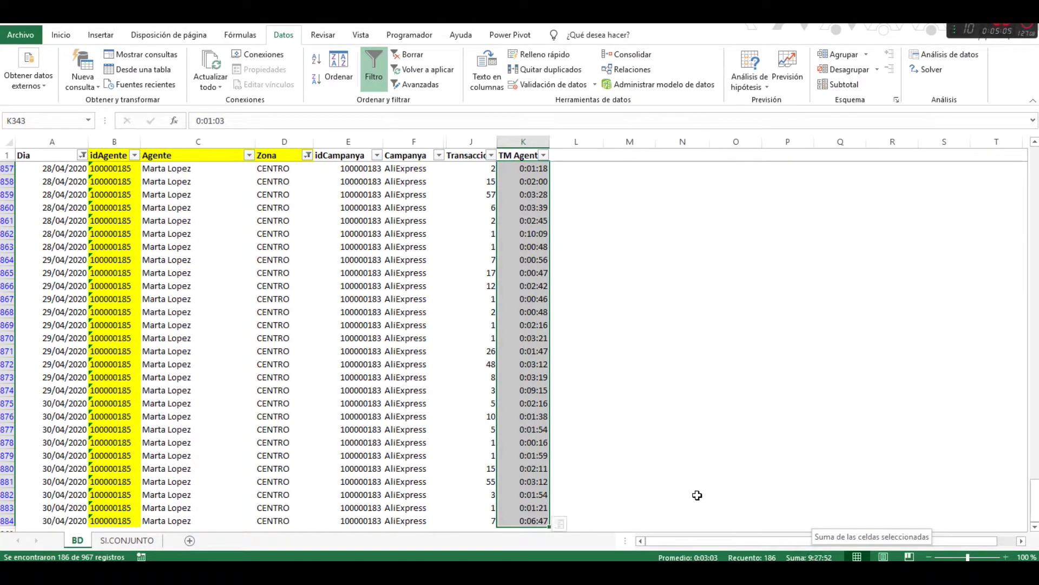
# - Clear the Zona and Dia filters from the BD table
pyautogui.click(407, 400)
pyautogui.hotkey('alt', 'd')
pyautogui.press('b')
pyautogui.click(407, 390)
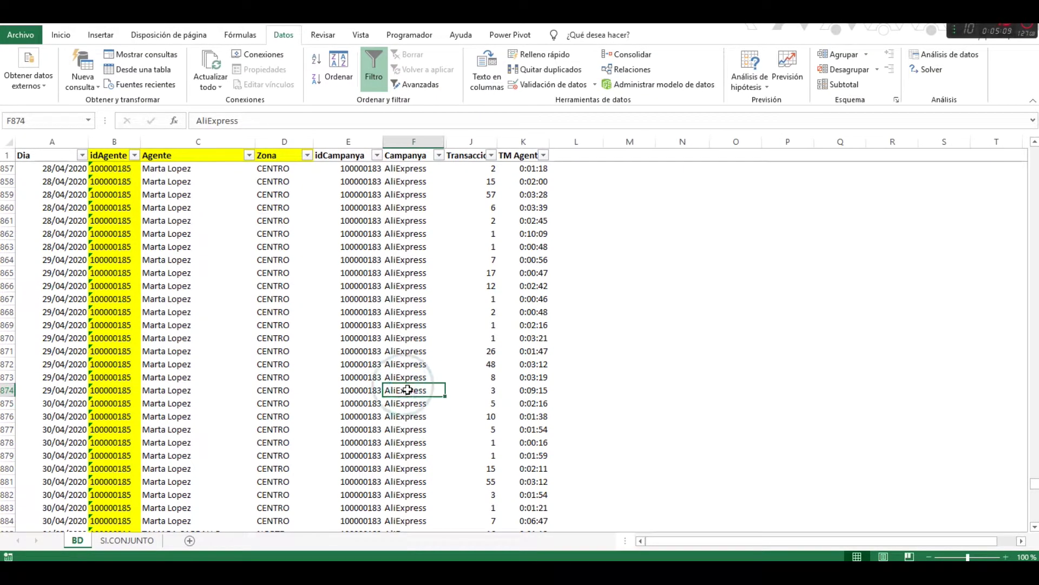
# - Start a SUMAR.SI.CONJUNTO formula in cell F19, in the CENTRO row of the SI.CONJUNTO sheet
pyautogui.click(124, 540)
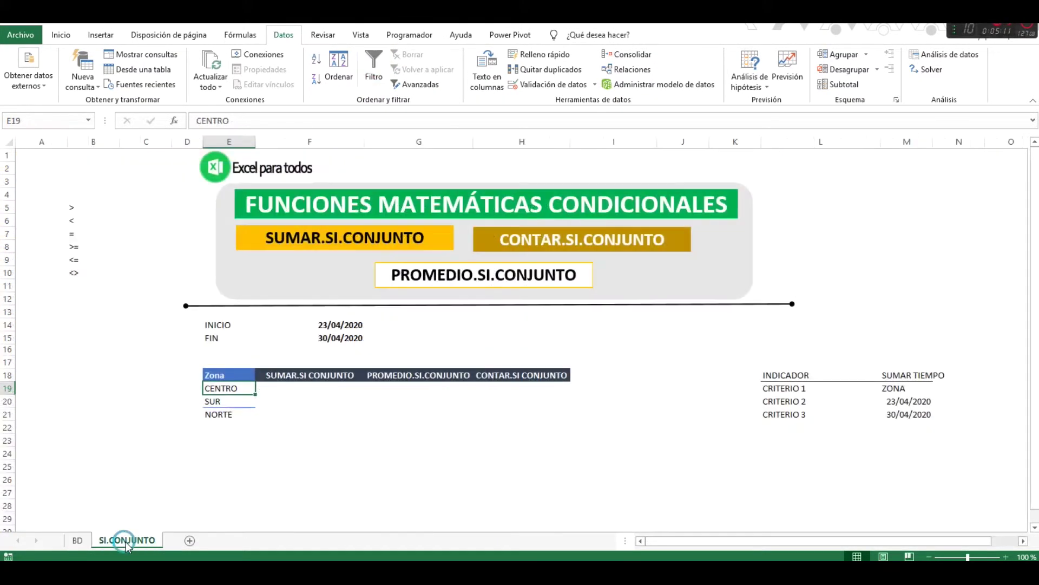
pyautogui.click(302, 392)
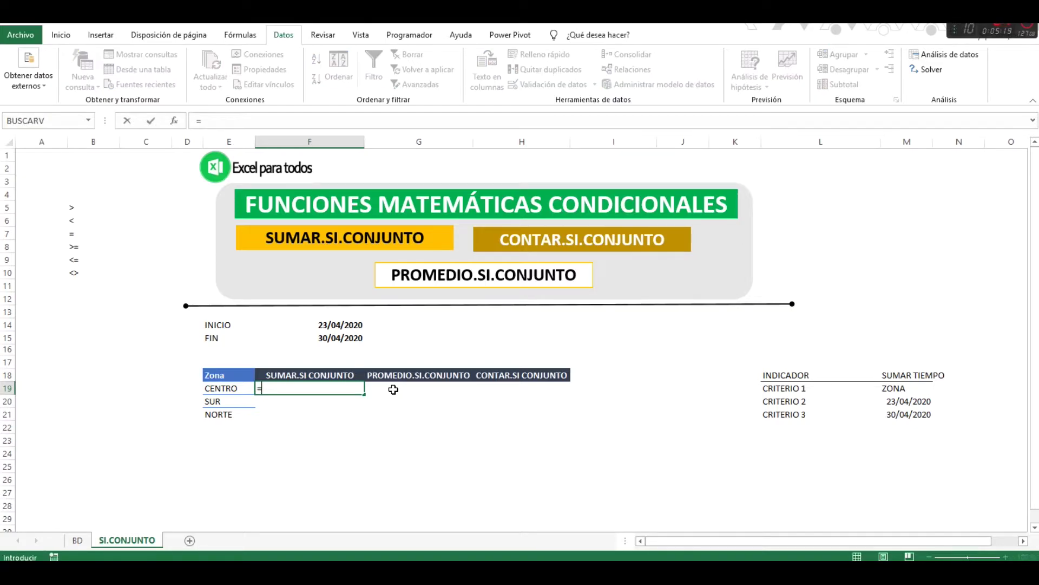
pyautogui.write('=SUMAR.')
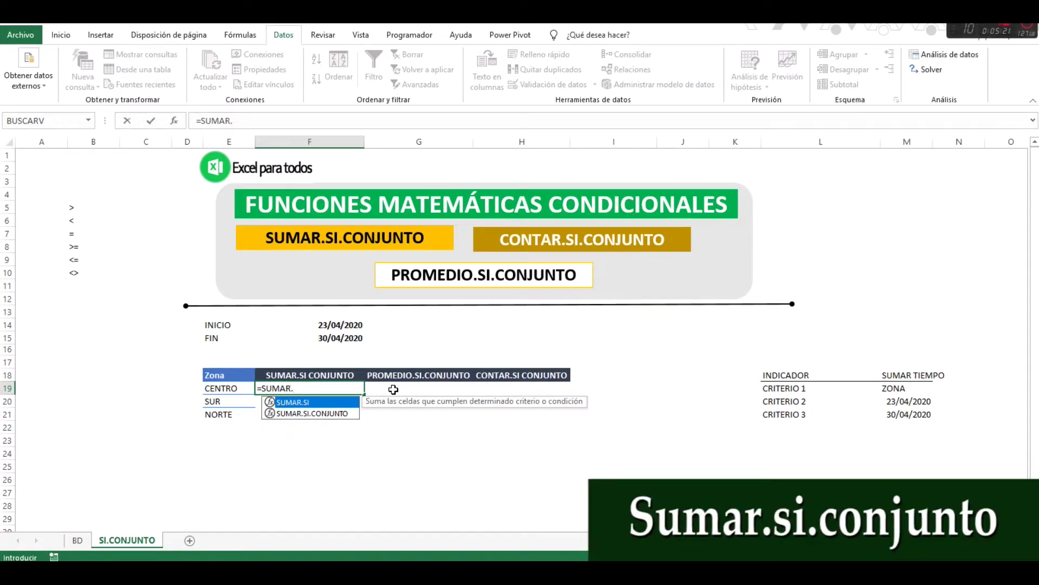
pyautogui.press('Down')
pyautogui.press('Tab')
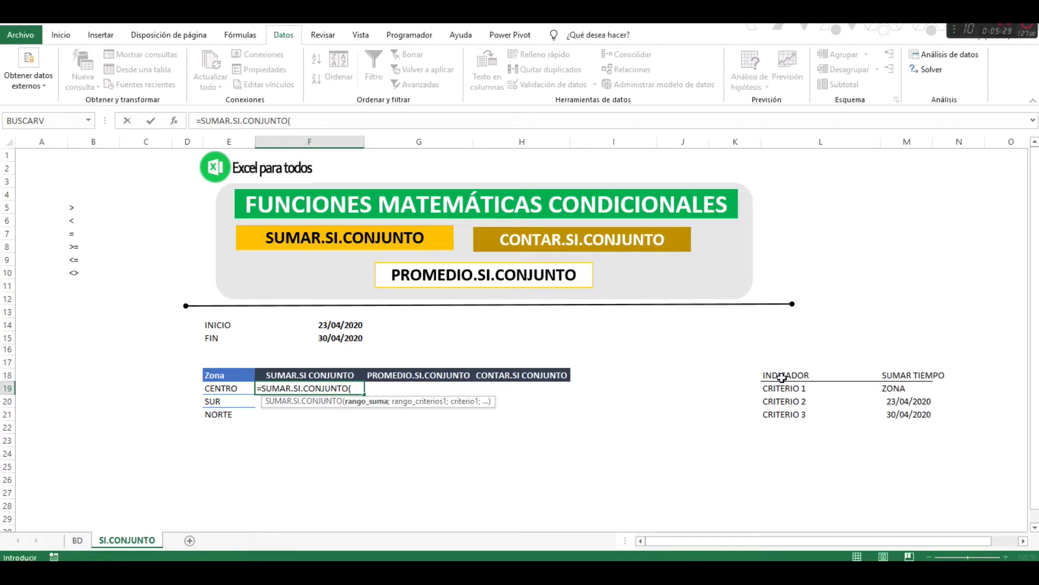
# - Set the formula's sum range to the whole TM Agent column of the BD sheet as the absolute reference BD!$K:$K
pyautogui.click(78, 540)
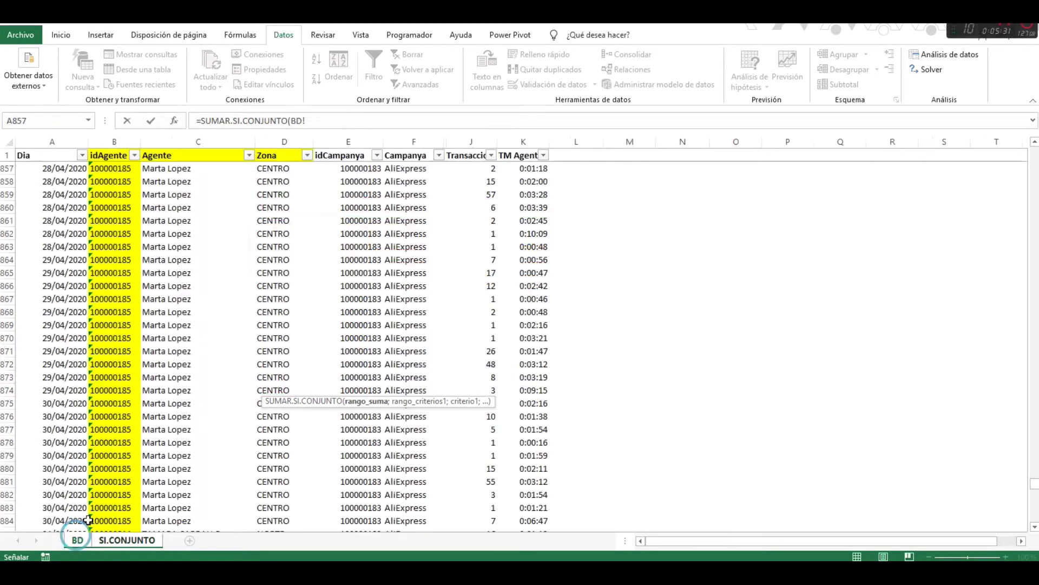
pyautogui.click(524, 139)
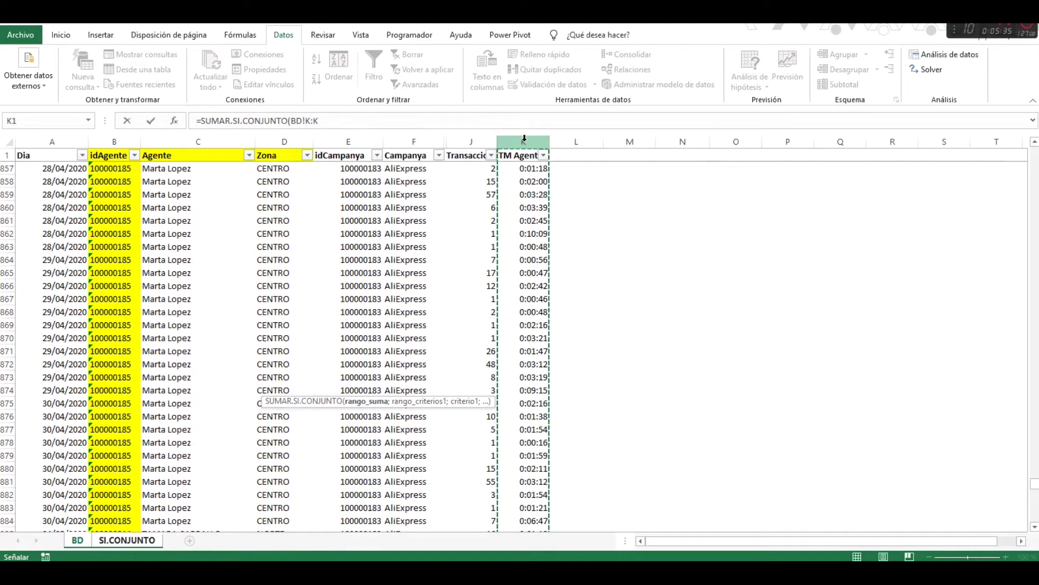
pyautogui.click(524, 138)
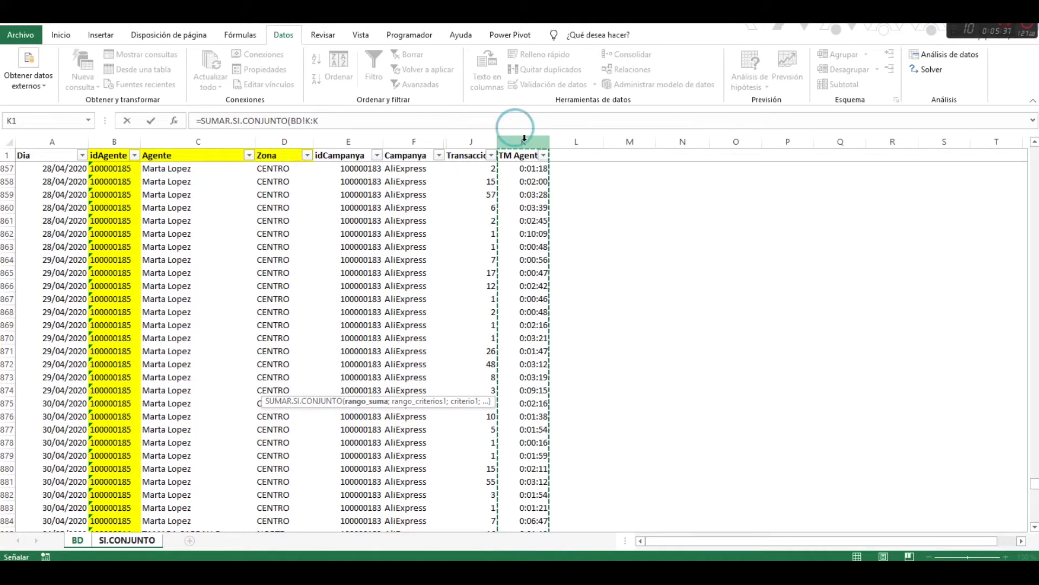
pyautogui.click(524, 139)
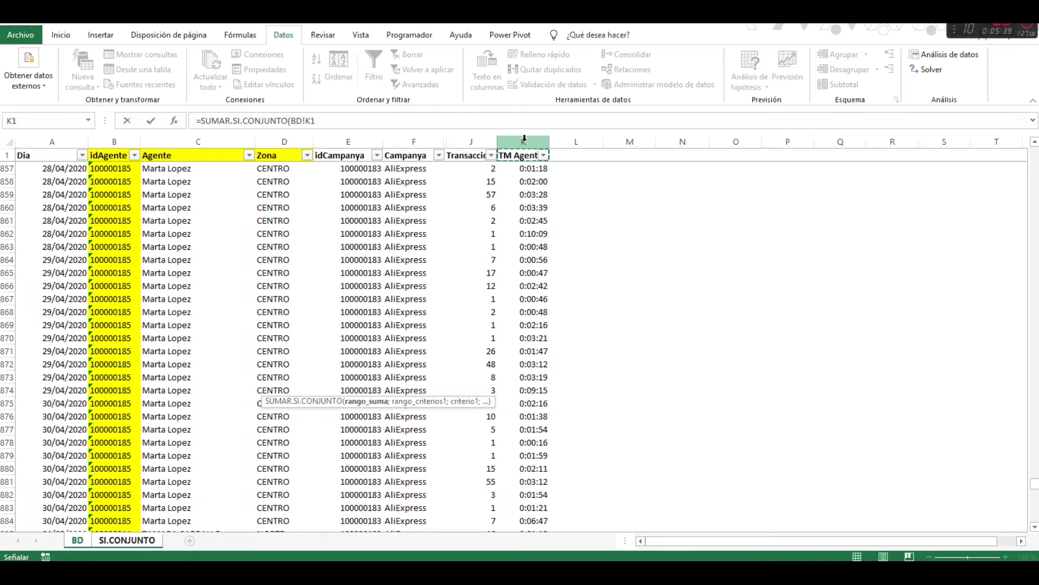
pyautogui.scroll(-20, 524, 139)
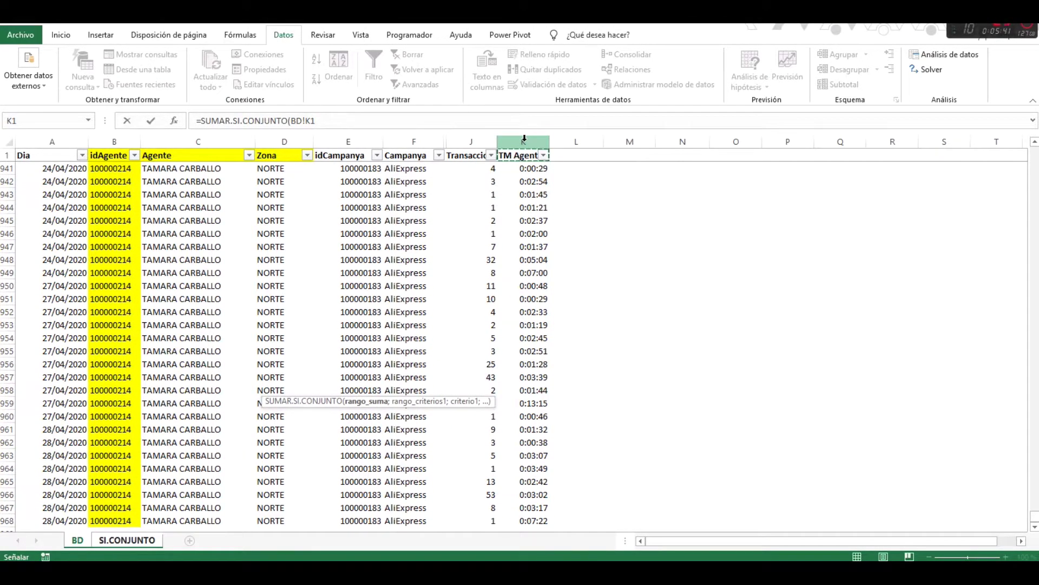
pyautogui.click(524, 139)
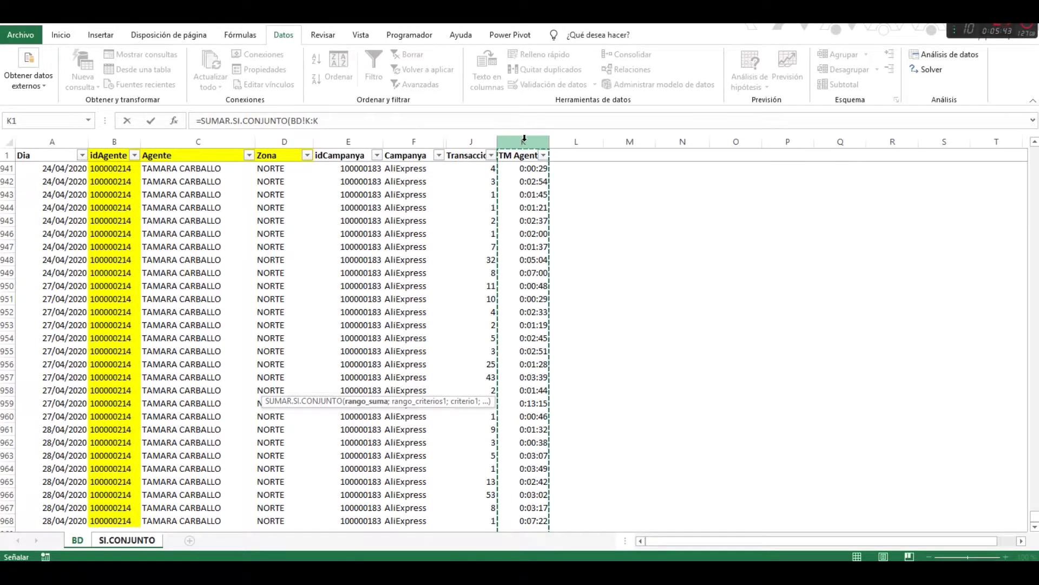
pyautogui.press('F4')
pyautogui.write(';')
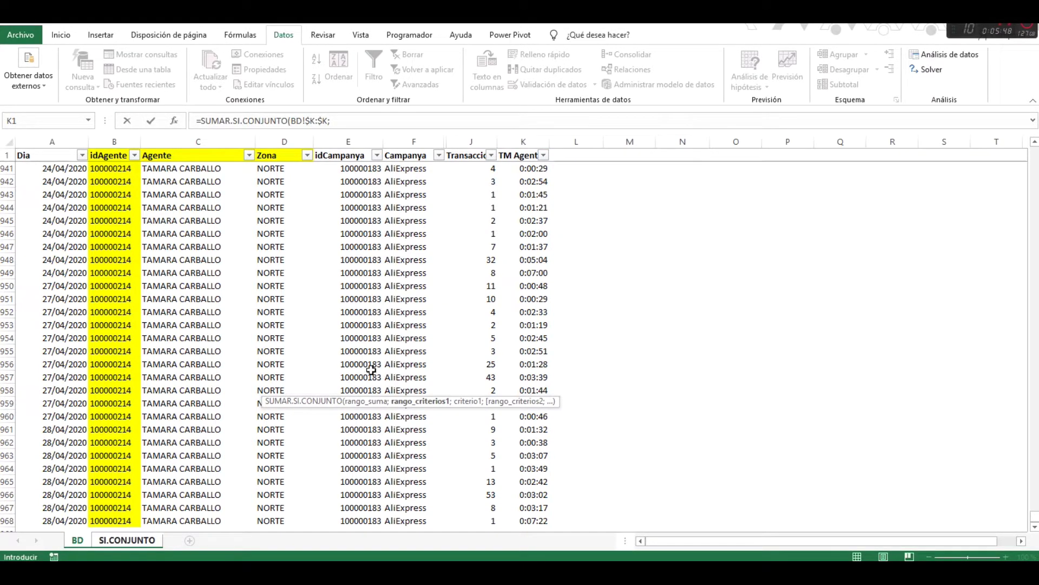
# - Add the zone criterion, using the absolute Zona column BD!$D:$D as range and the CENTRO cell E19 as criterion
pyautogui.click(280, 136)
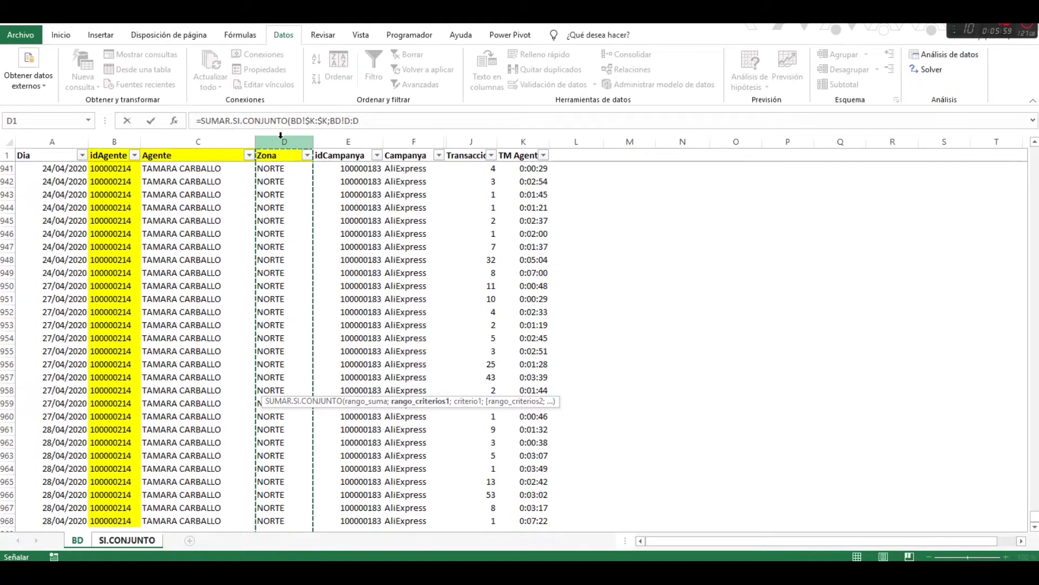
pyautogui.press('F4')
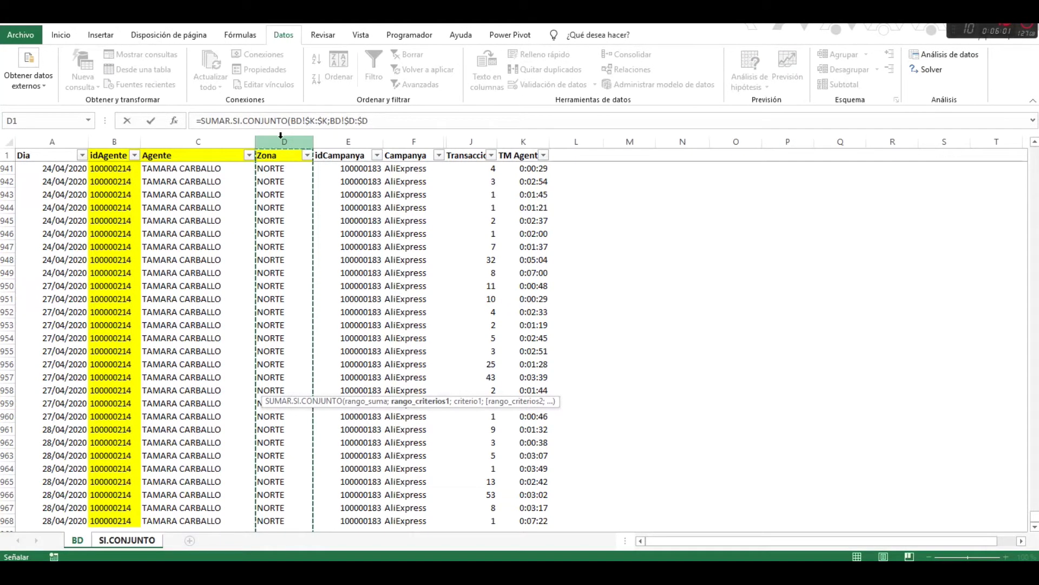
pyautogui.write(';')
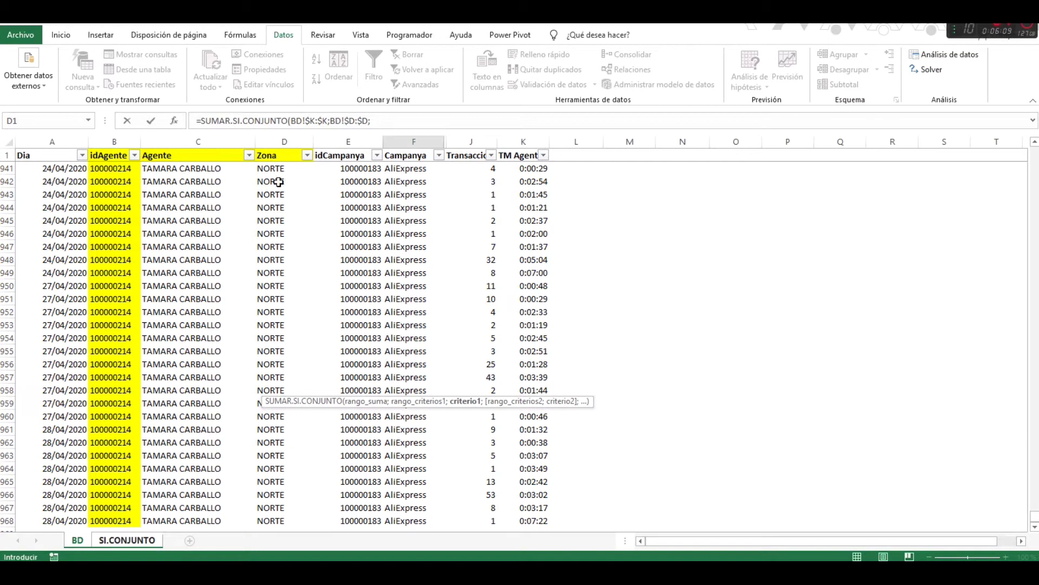
pyautogui.click(152, 541)
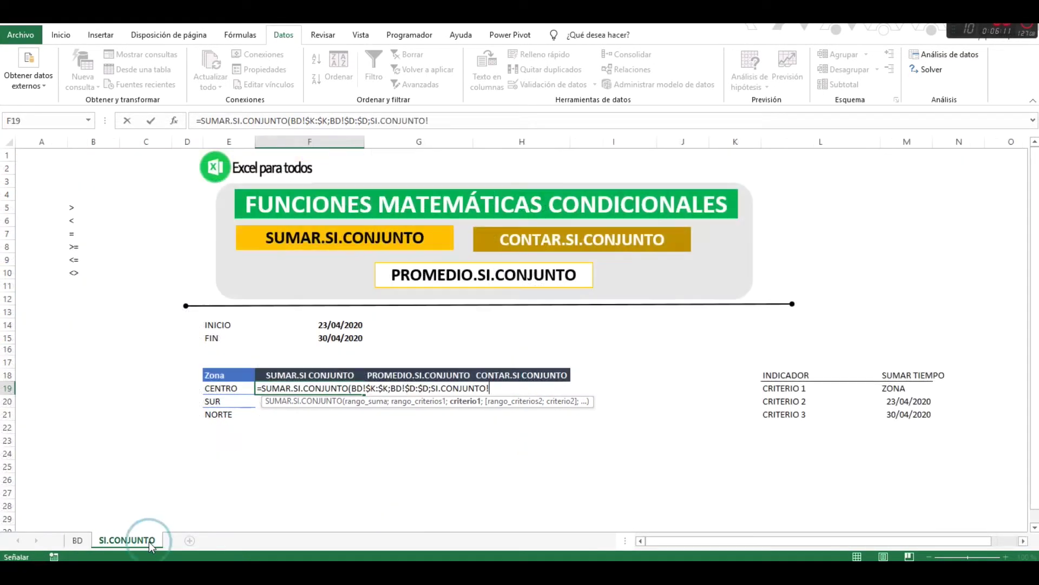
pyautogui.click(216, 391)
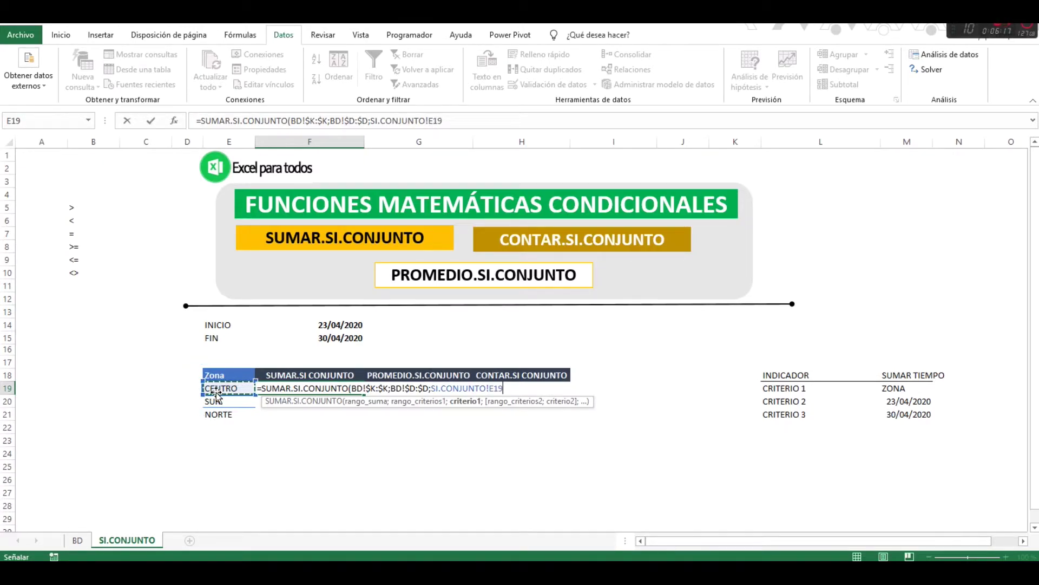
pyautogui.write(';')
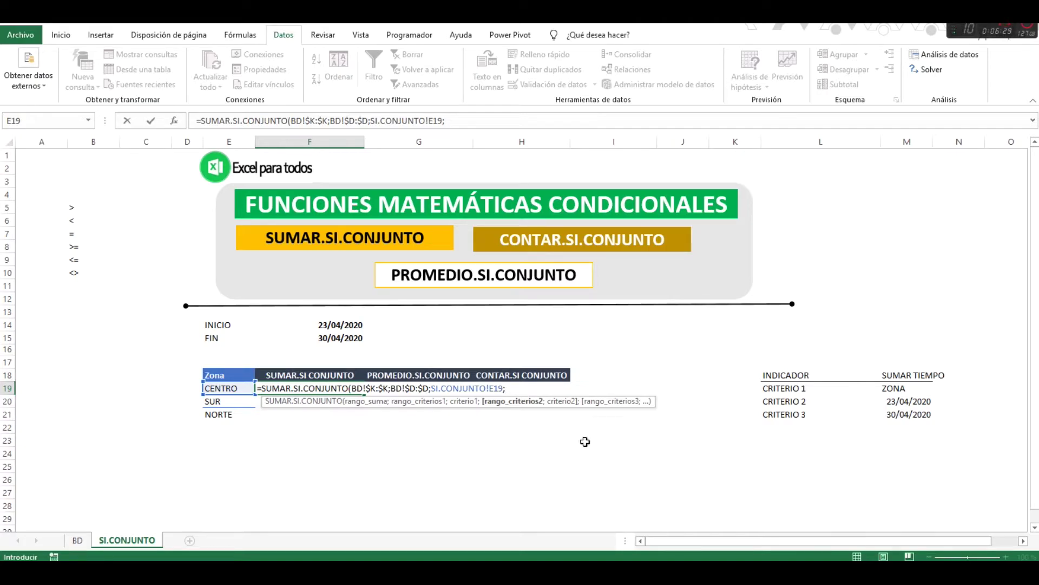
# - Add the second criterion, using the absolute Dia column BD!$A:$A as range and the INICIO date cell $F$14 as criterion
pyautogui.click(78, 541)
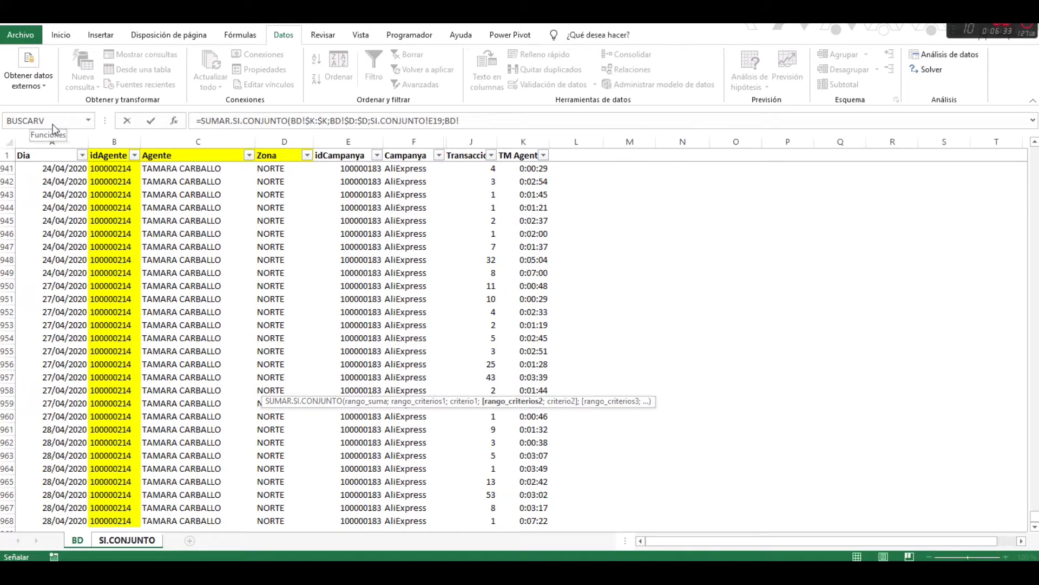
pyautogui.click(63, 141)
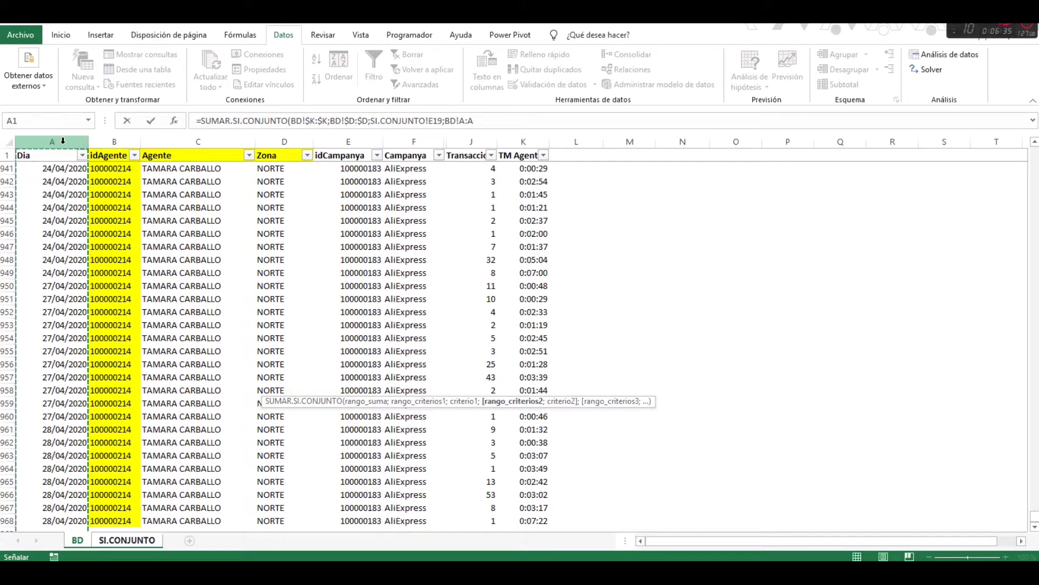
pyautogui.press('F4')
pyautogui.write(';')
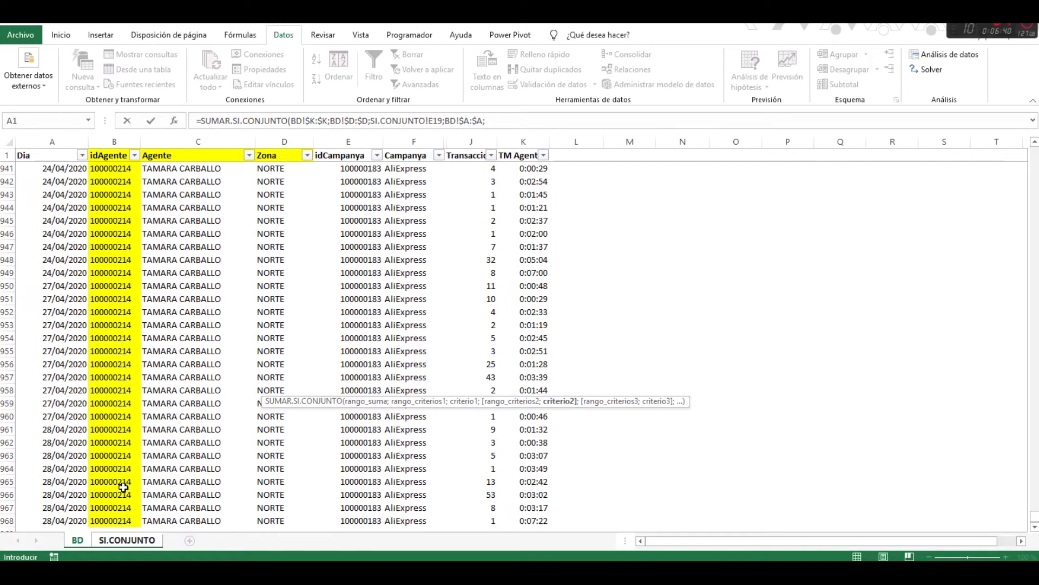
pyautogui.click(123, 540)
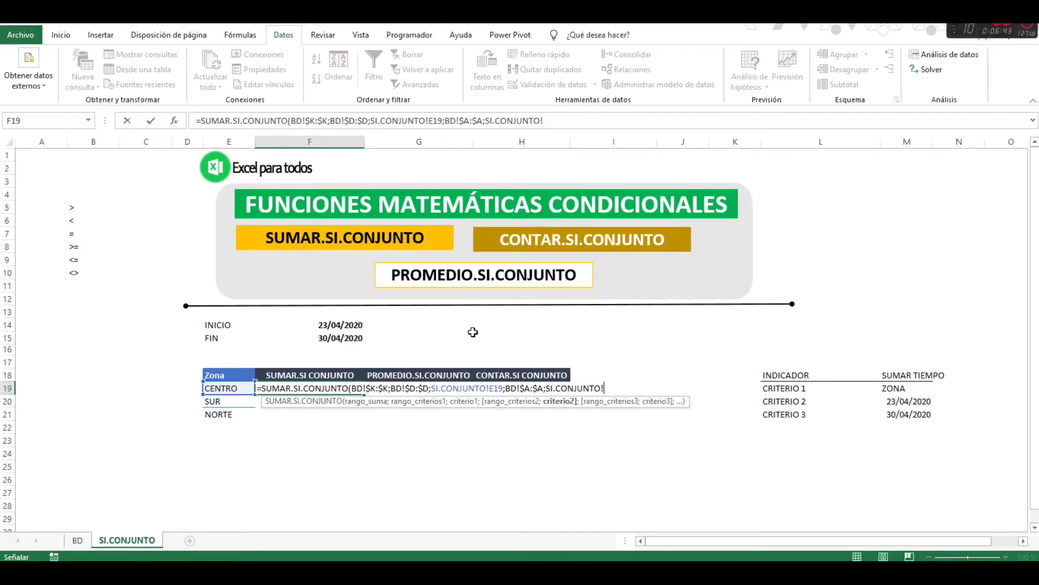
pyautogui.click(334, 323)
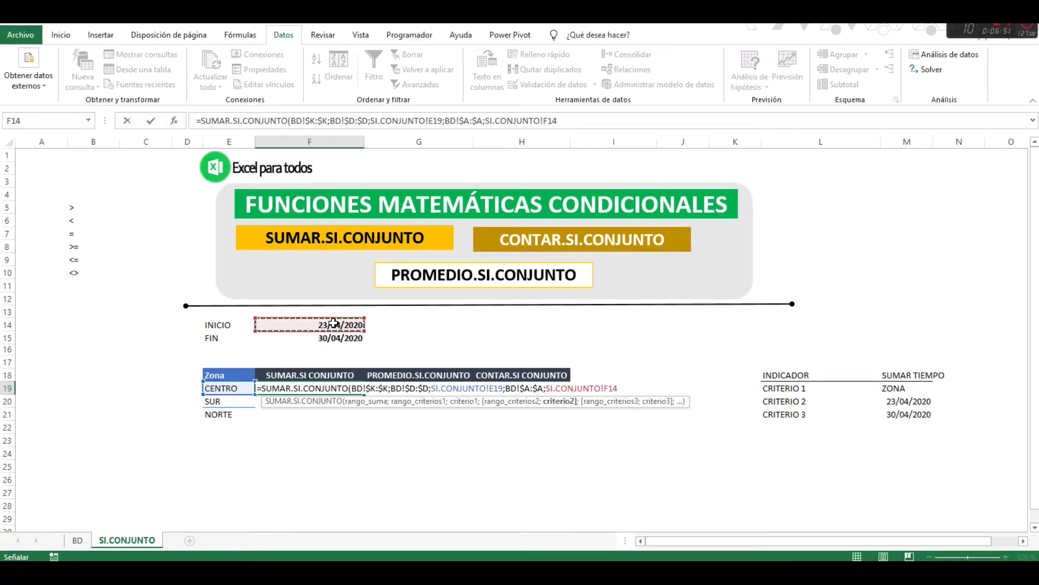
pyautogui.press('F4')
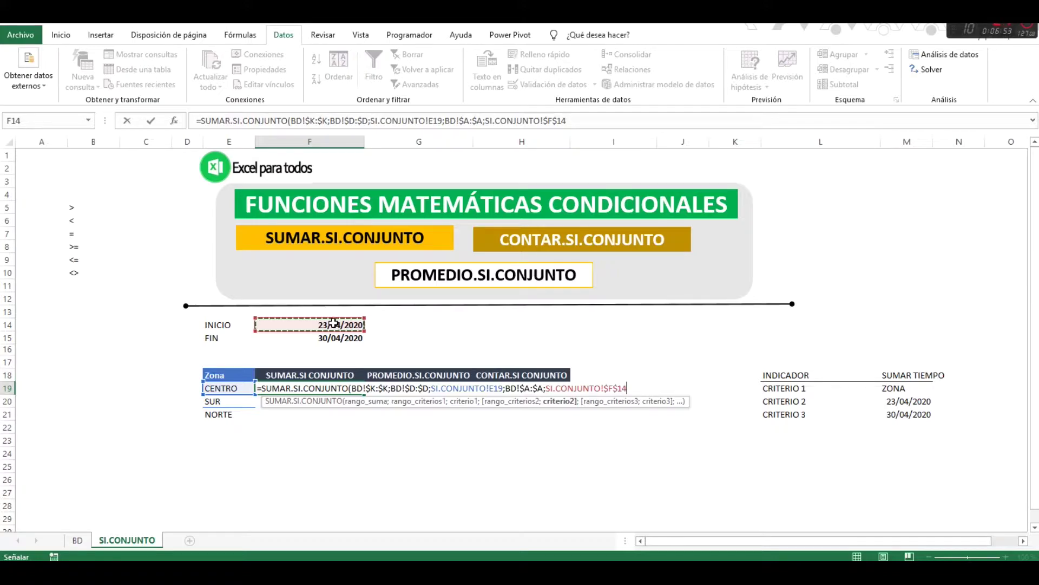
pyautogui.write(';')
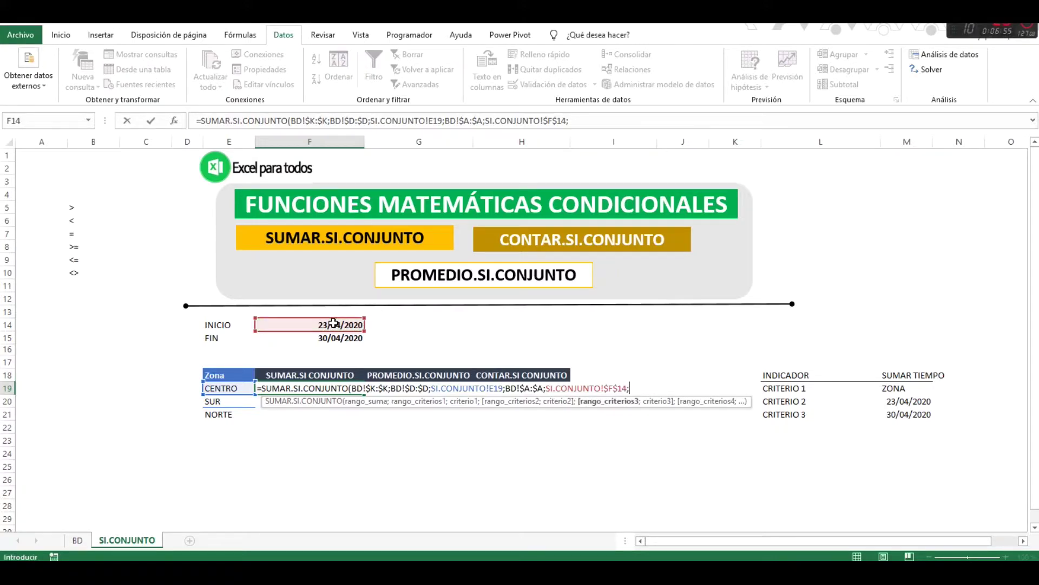
# - Add the third criterion with Dia column BD!$A:$A and the FIN date cell $F$15, and complete the formula
pyautogui.click(78, 540)
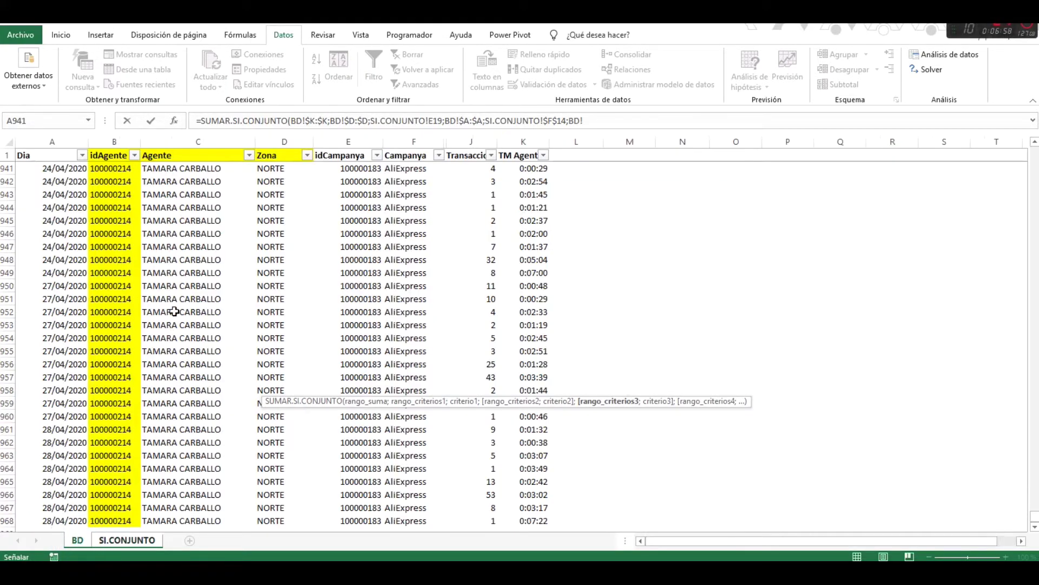
pyautogui.click(85, 141)
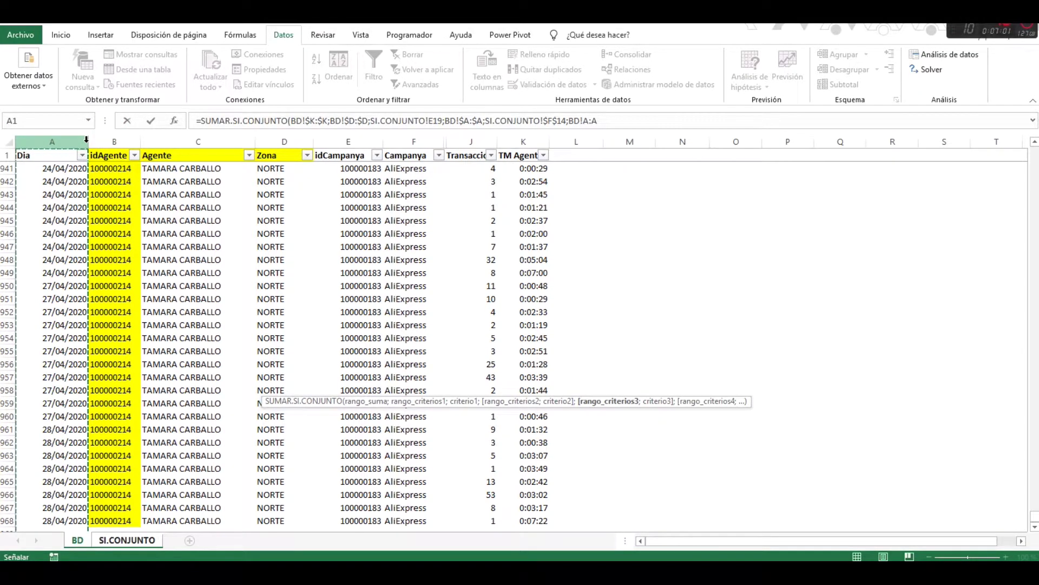
pyautogui.press('F4')
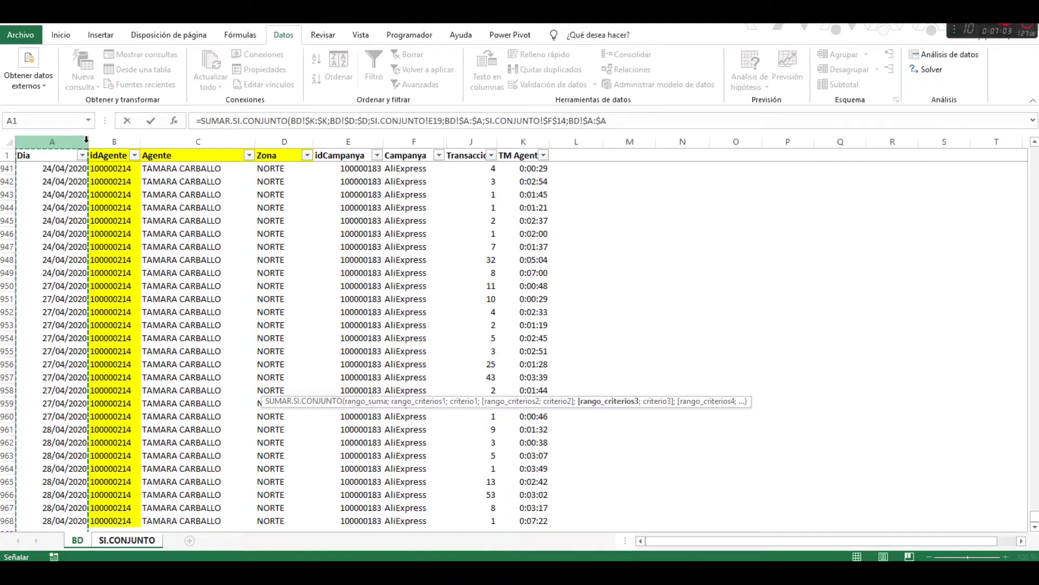
pyautogui.write(';')
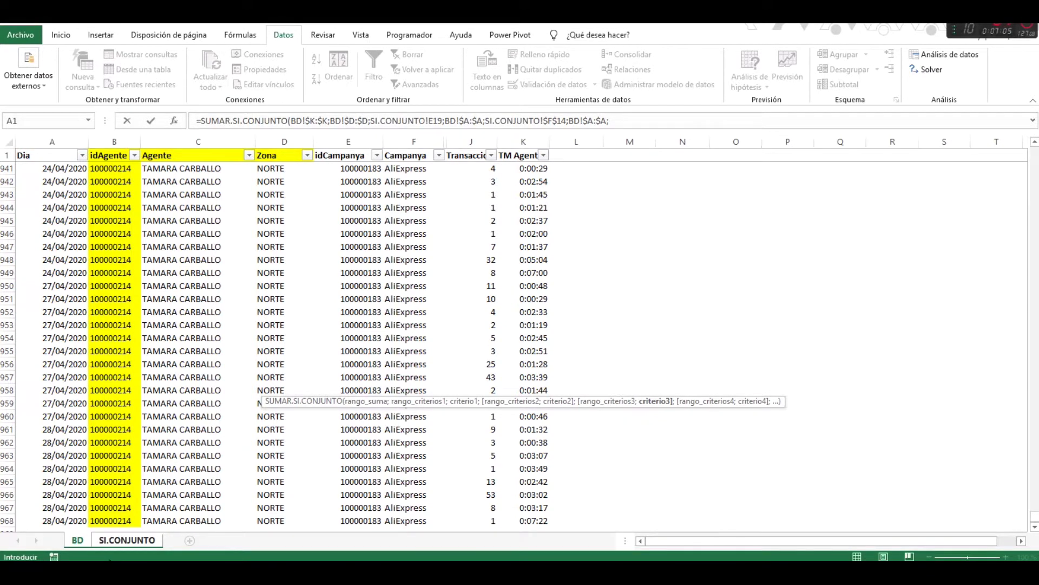
pyautogui.click(121, 543)
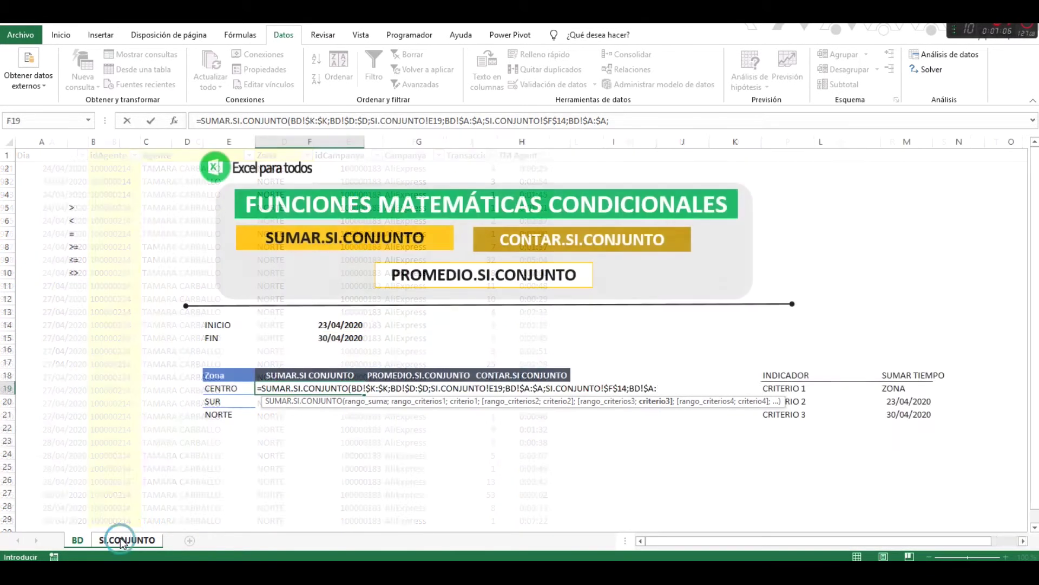
pyautogui.click(319, 339)
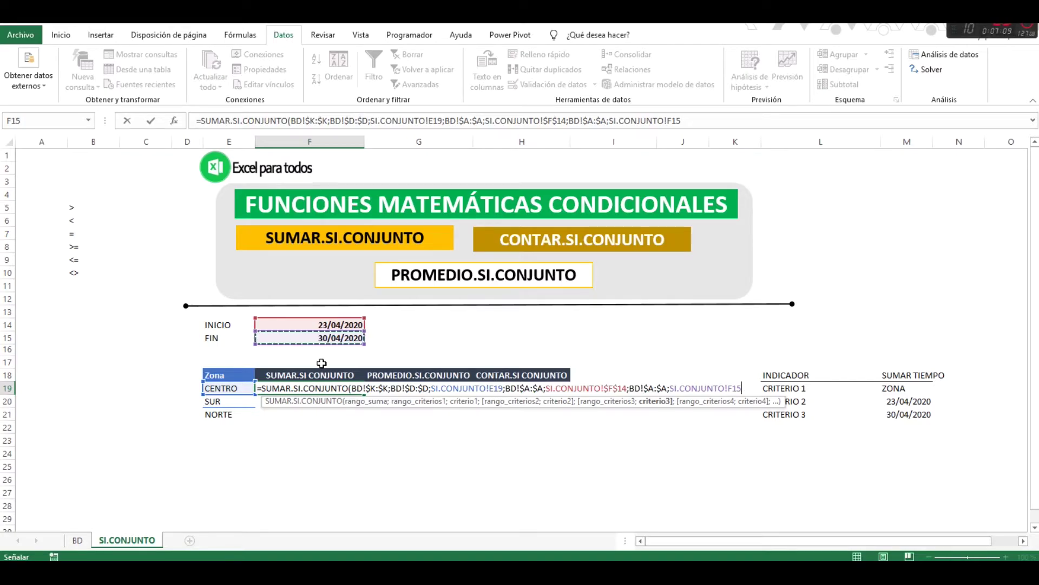
pyautogui.press('F4')
pyautogui.press('Return')
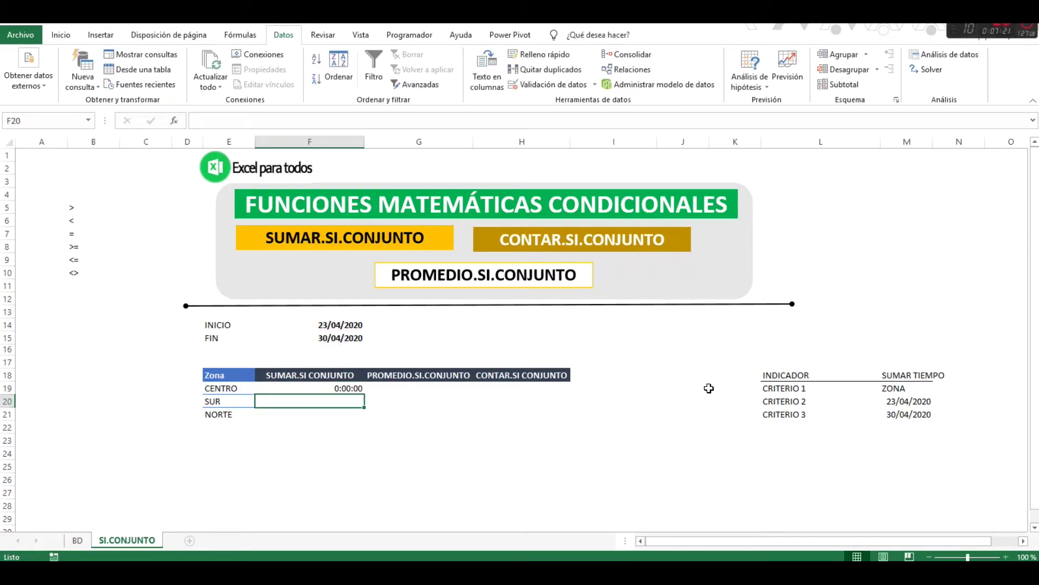
# - Review the CENTRO formula in F19 and the INICIO and FIN date cells used as its criteria
pyautogui.press('Up')
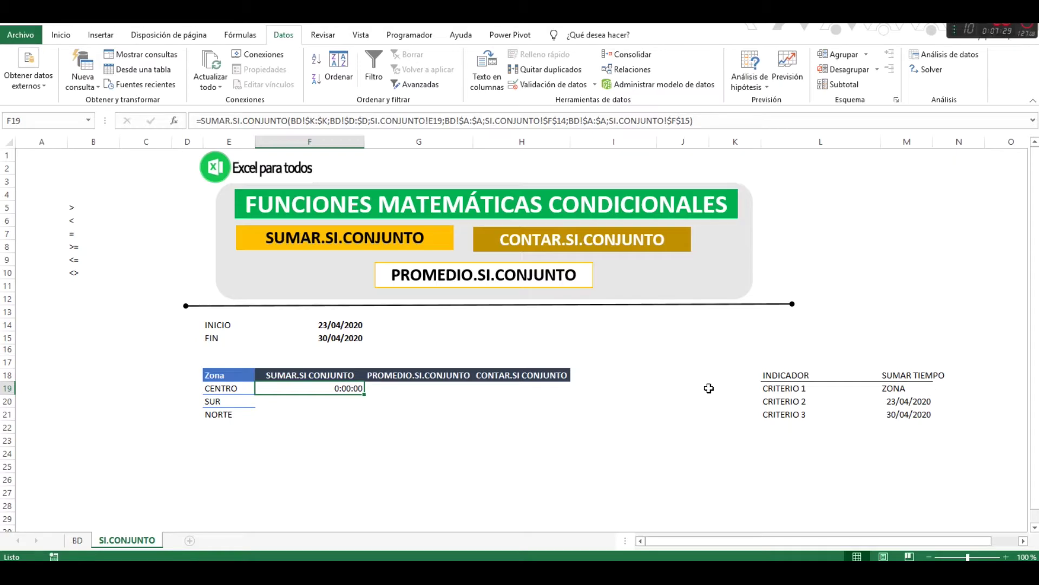
pyautogui.press('Up')
pyautogui.press('Up')
pyautogui.press('Up')
pyautogui.press('Up')
pyautogui.press('Up')
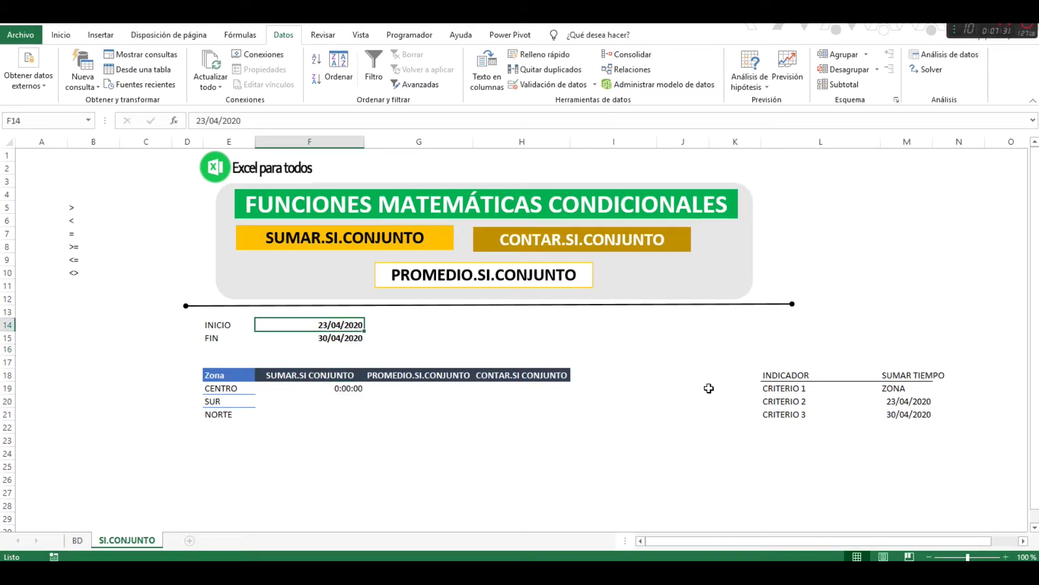
pyautogui.press('Down')
pyautogui.press('Down')
pyautogui.press('Up')
pyautogui.press('Up')
pyautogui.press('Down')
pyautogui.press('Down')
pyautogui.press('Down')
pyautogui.press('Down')
pyautogui.press('Down')
pyautogui.press('F2')
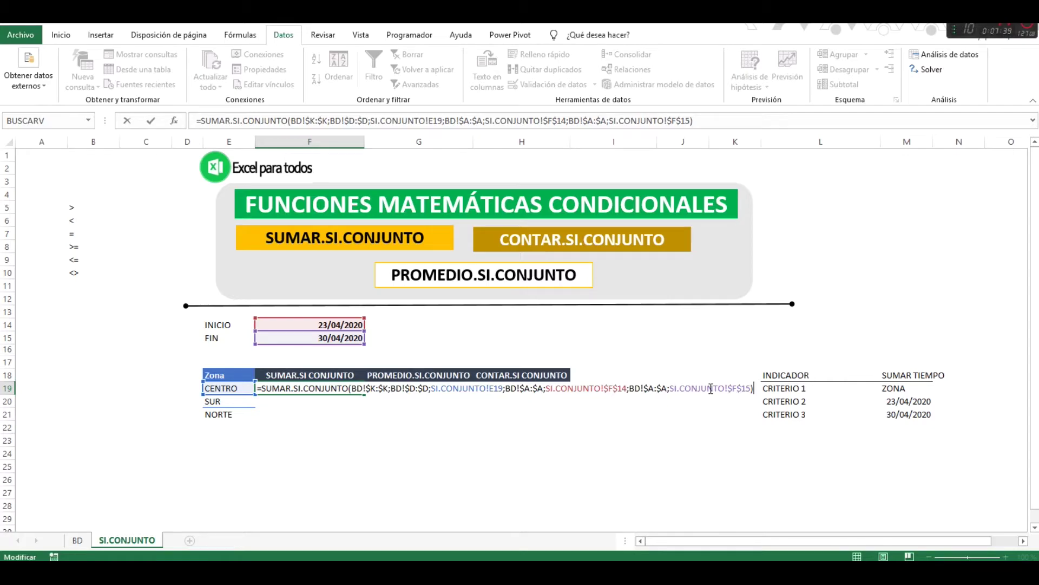
pyautogui.hotkey('shift', 'Tab')
pyautogui.press('Up')
pyautogui.press('Up')
pyautogui.press('Up')
pyautogui.press('Up')
pyautogui.press('Up')
pyautogui.press('Right')
pyautogui.press('Right')
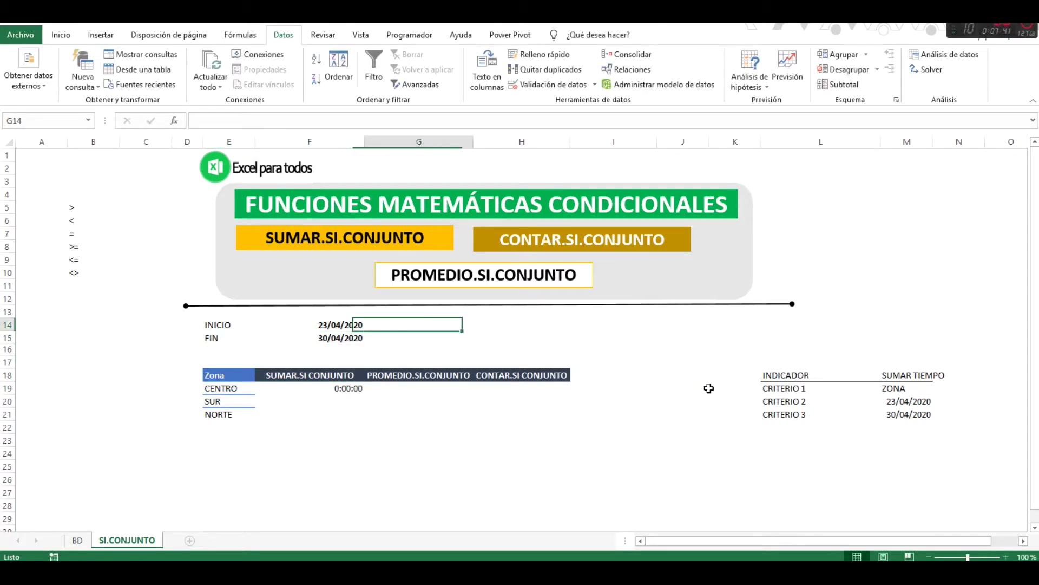
# - Put the greater-than operator before the INICIO date in F14, making it >23/04/2020
pyautogui.press('Left')
pyautogui.press('Down')
pyautogui.press('Up')
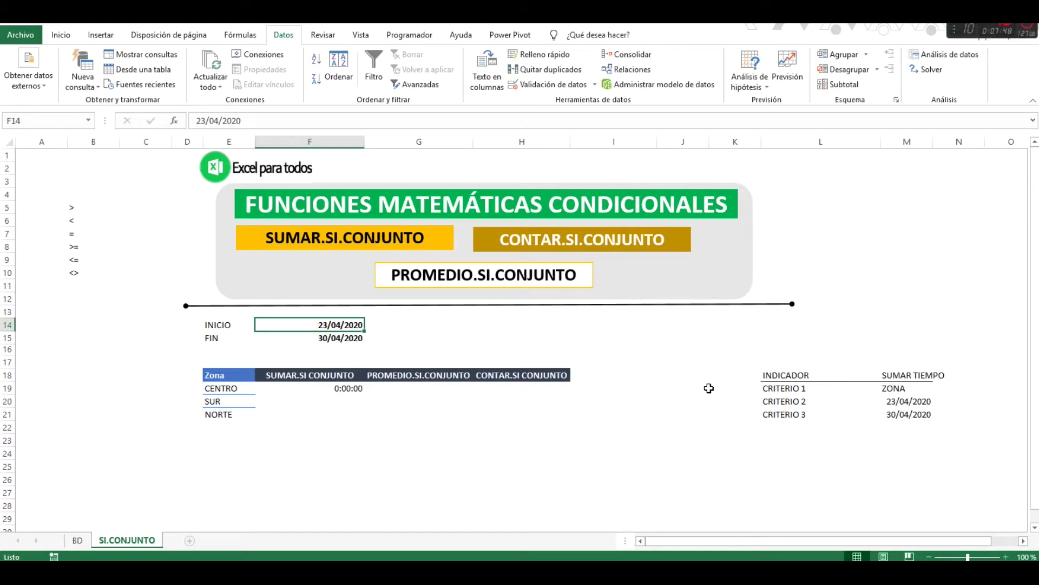
pyautogui.press('F2')
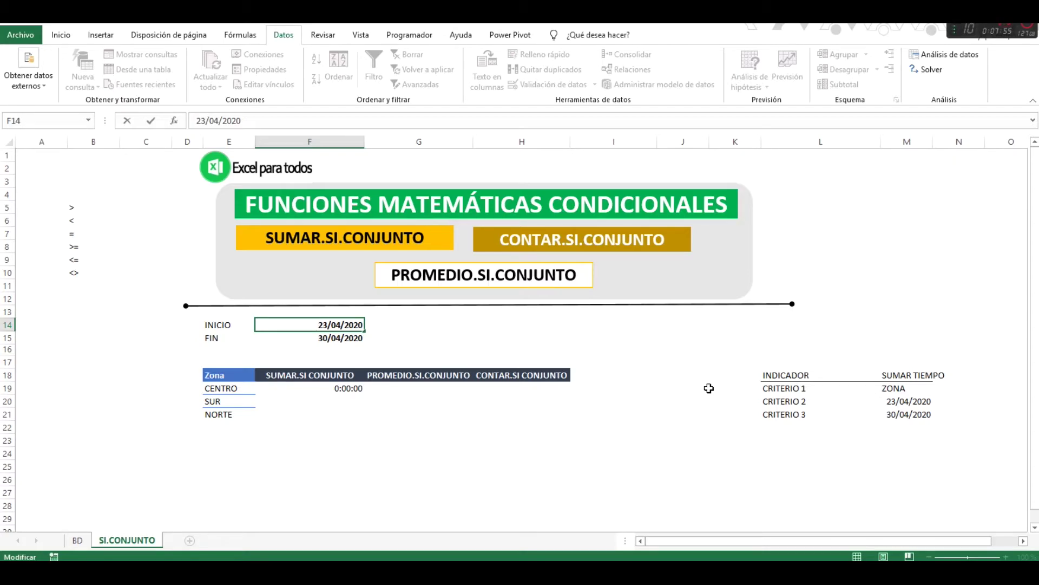
pyautogui.write('>')
pyautogui.press('Return')
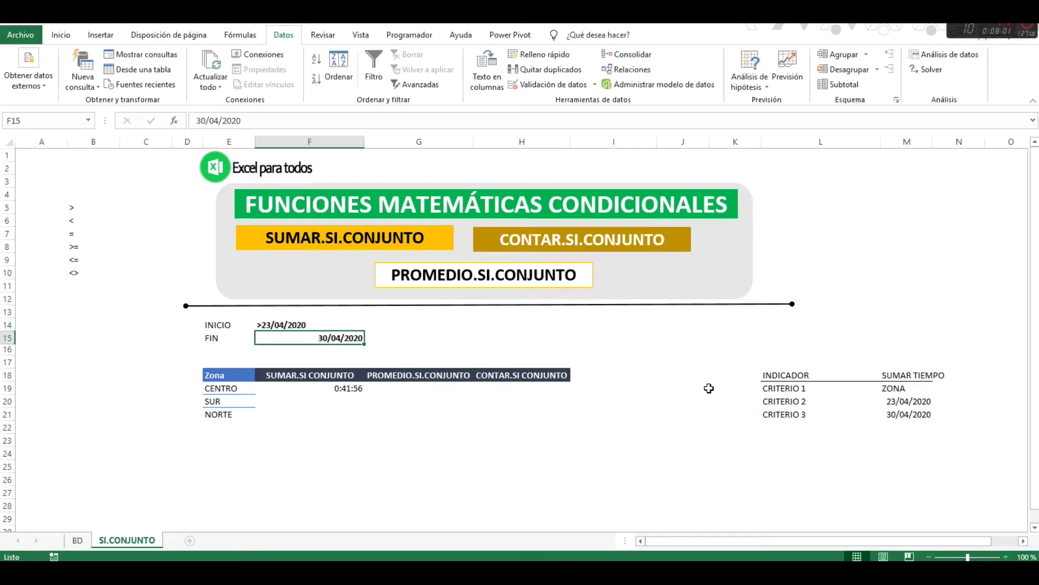
# - Put the less-than operator before the FIN date in F15, making it <30/04/2020
pyautogui.press('F2')
pyautogui.press('Home')
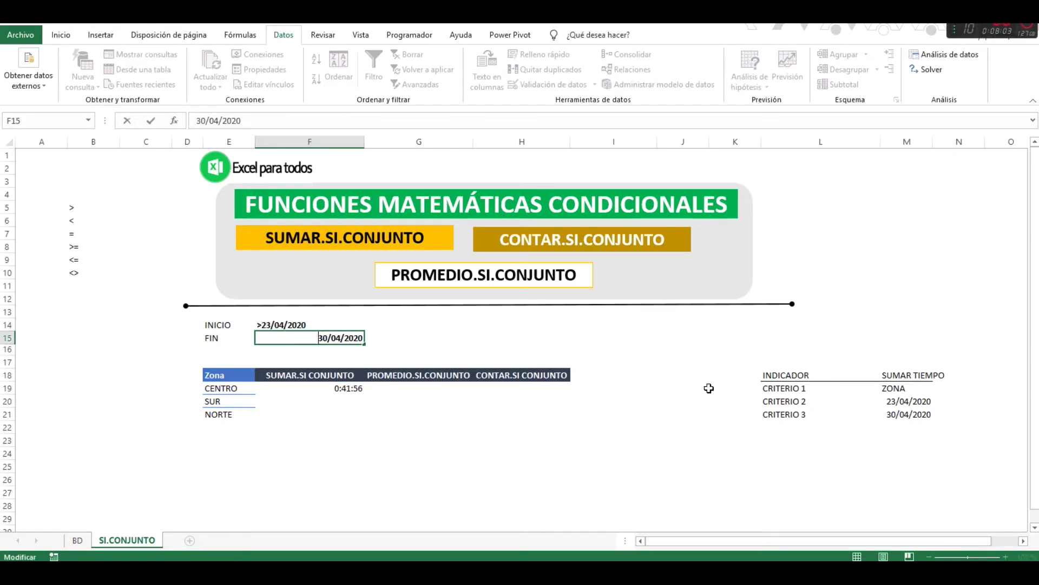
pyautogui.write('<')
pyautogui.press('Return')
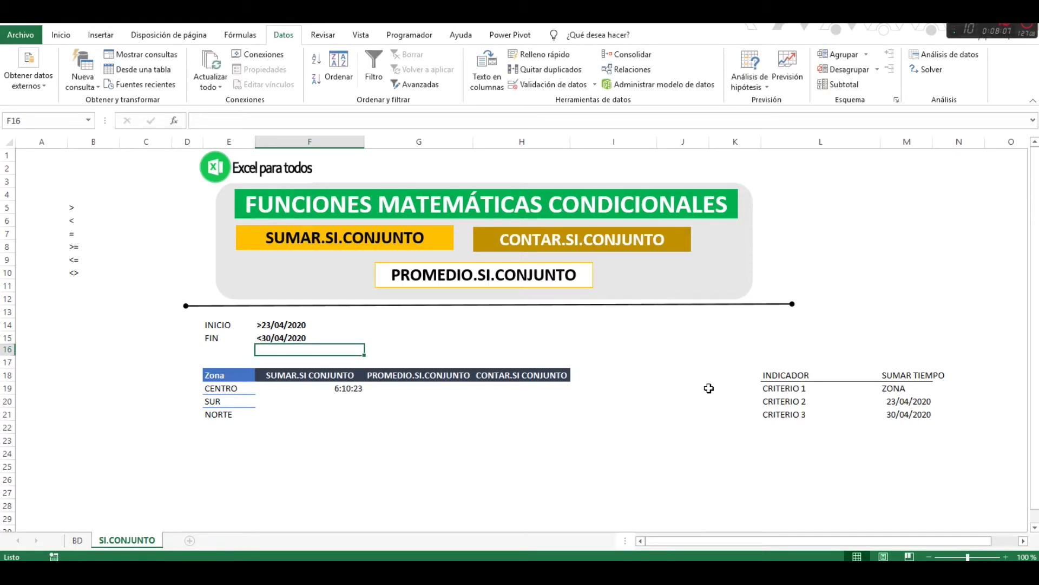
# - Make both date criteria inclusive: >=23/04/2020 for INICIO in F14 and <=30/04/2020 for FIN in F15
pyautogui.press('Up')
pyautogui.press('Up')
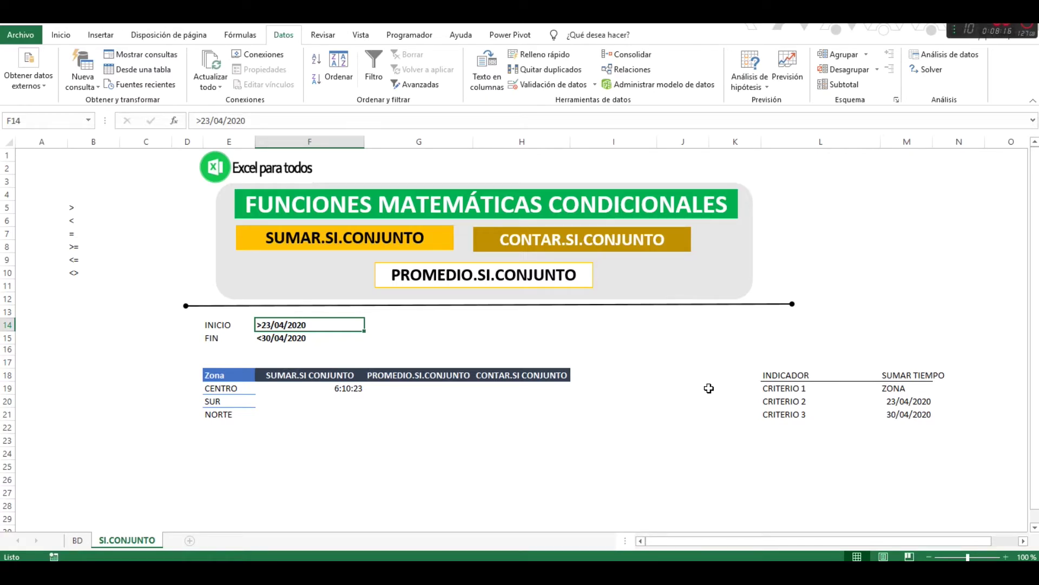
pyautogui.press('F2')
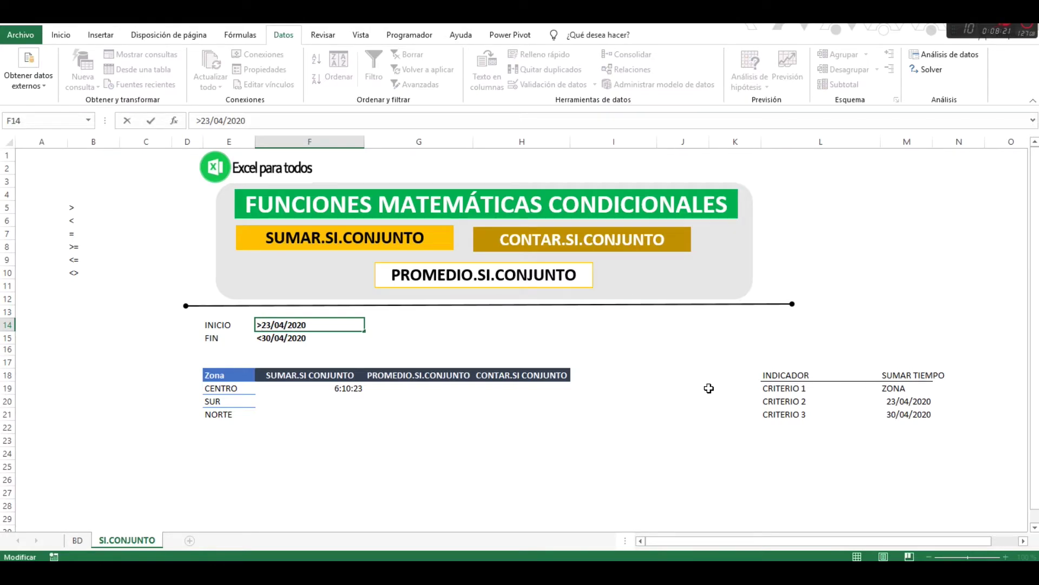
pyautogui.write('=')
pyautogui.press('Return')
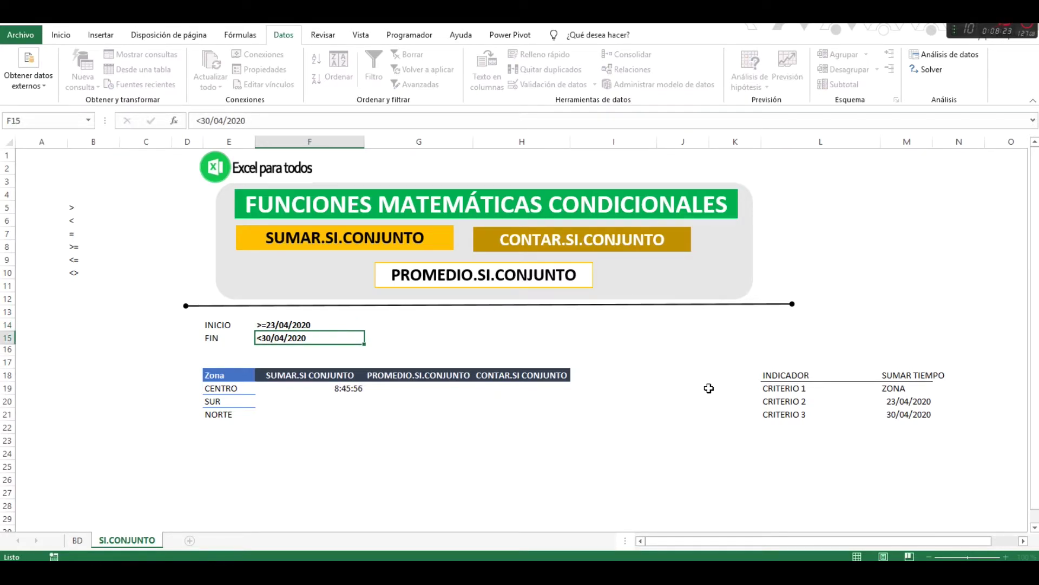
pyautogui.press('F2')
pyautogui.write('=')
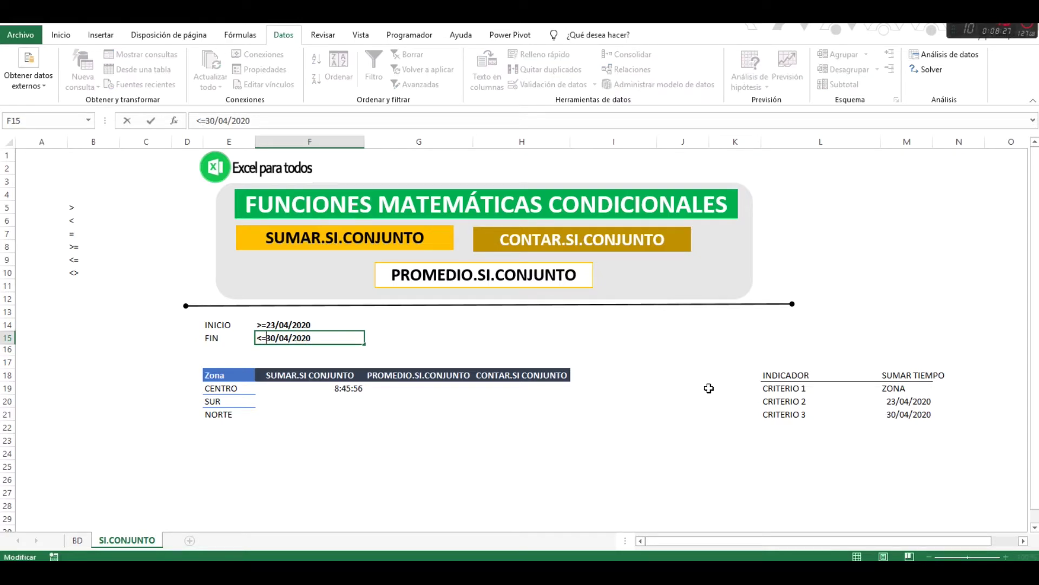
pyautogui.press('Return')
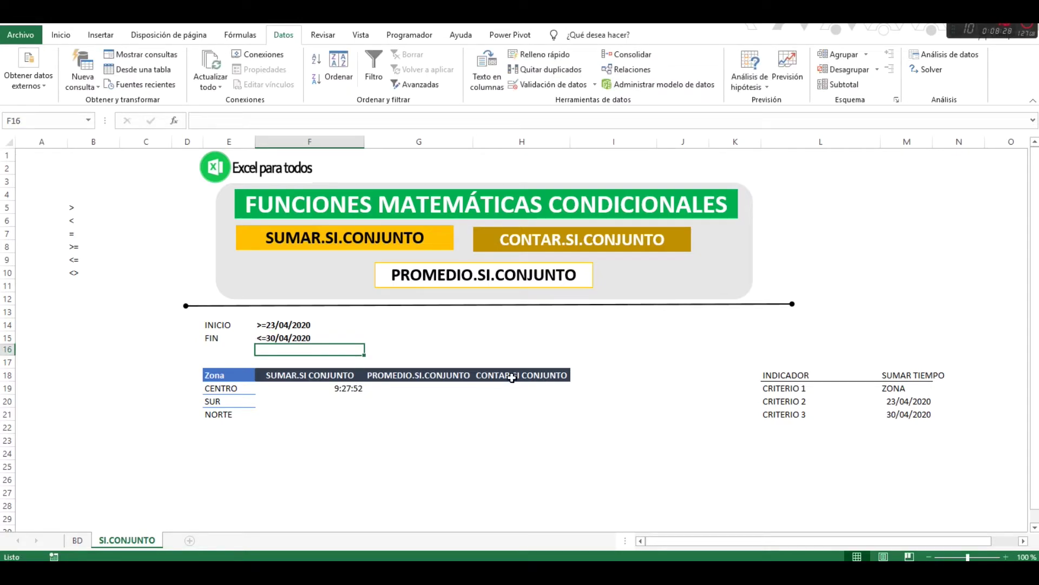
# - Copy the CENTRO SUMAR.SI.CONJUNTO formula from F19 to the SUR and NORTE cells F20:F21
pyautogui.click(303, 388)
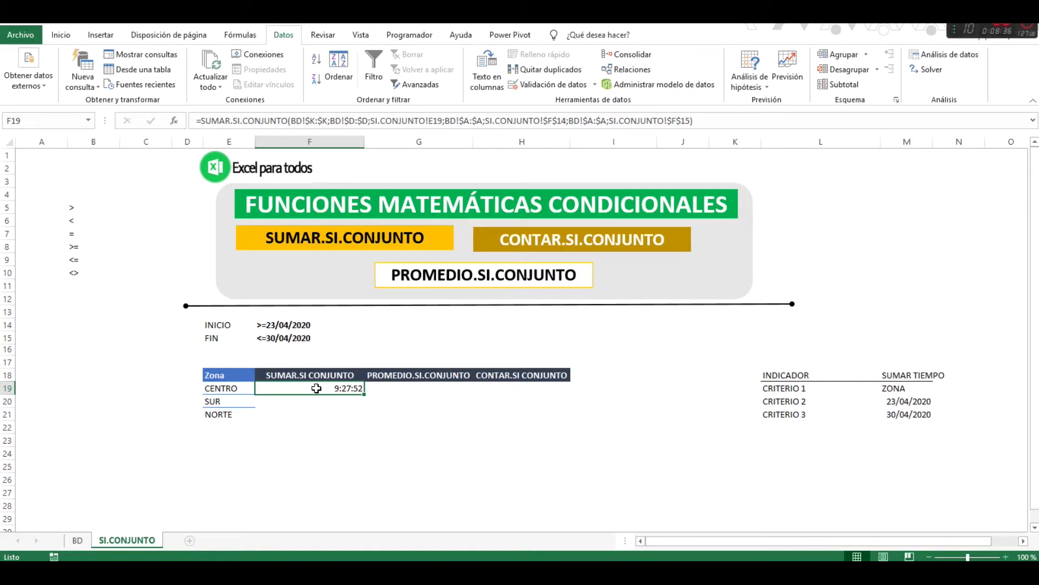
pyautogui.hotkey('ctrl', 'c')
pyautogui.press('Down')
pyautogui.hotkey('shift', 'Down')
pyautogui.hotkey('ctrl', 'v')
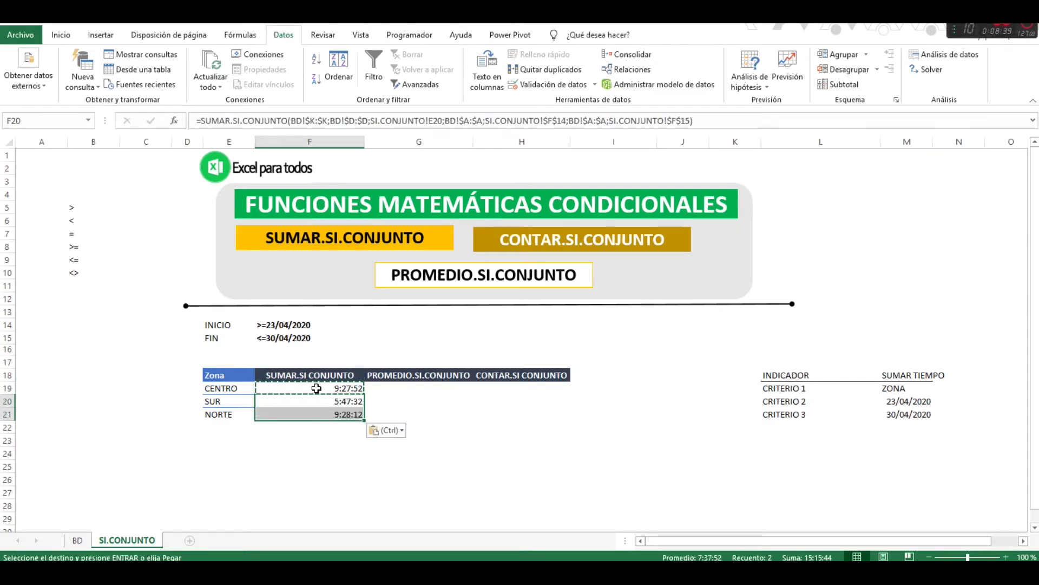
pyautogui.press('Escape')
# - Check the references in the copied SUR and NORTE formulas and review the summed times in F19:F21
pyautogui.press('Down')
pyautogui.press('Up')
pyautogui.press('F2')
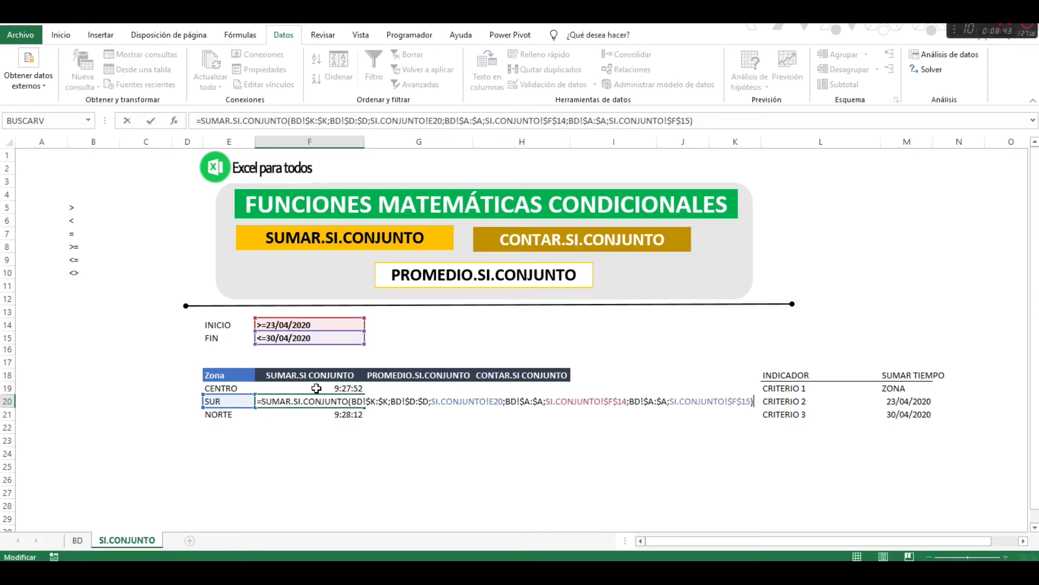
pyautogui.press('Escape')
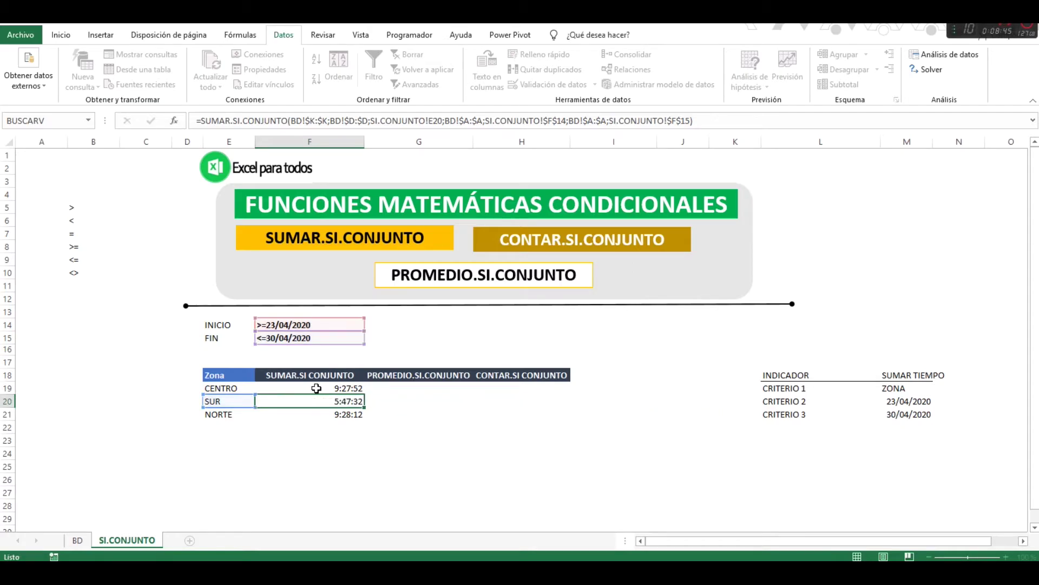
pyautogui.press('Down')
pyautogui.press('F2')
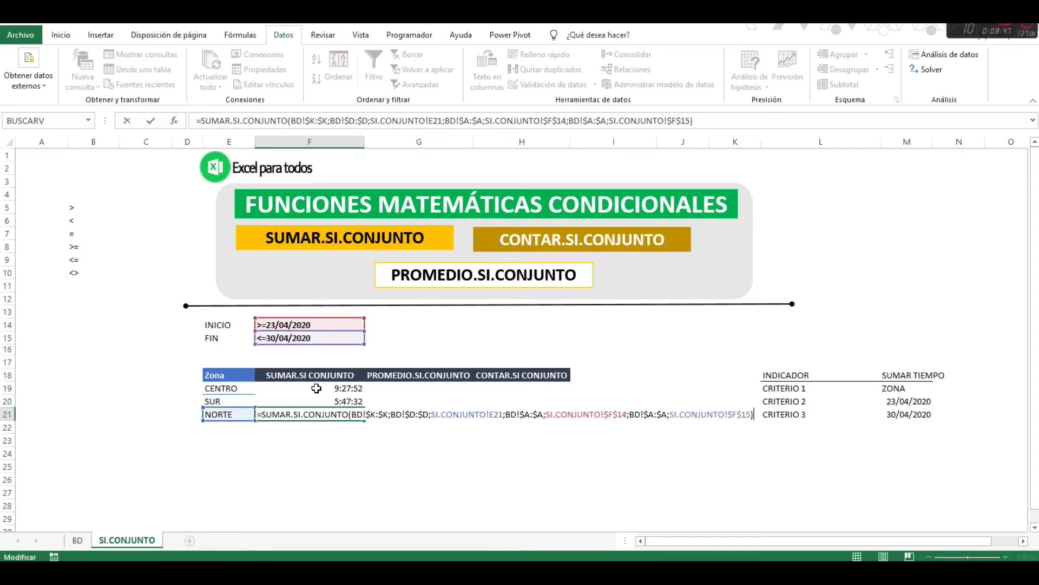
pyautogui.hotkey('ctrl', 'Return')
pyautogui.press('Up')
pyautogui.press('Up')
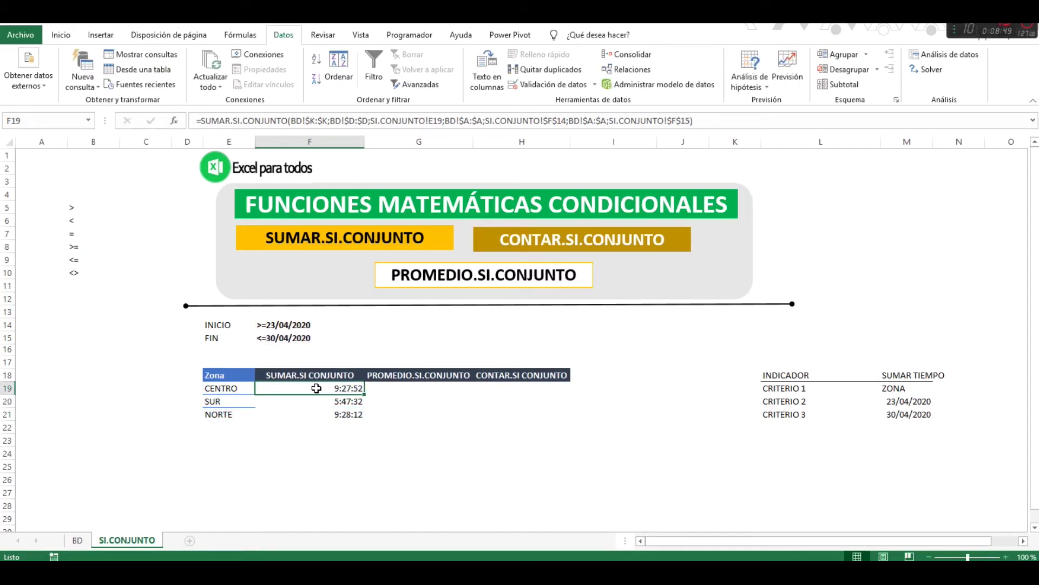
pyautogui.press('Right')
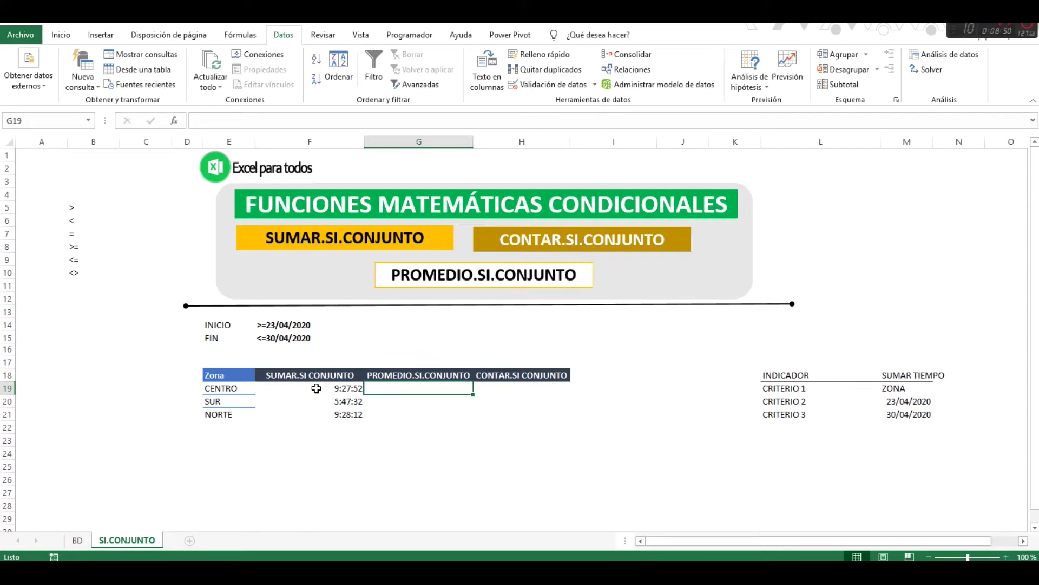
pyautogui.press('Left')
pyautogui.hotkey('shift', 'Down')
pyautogui.hotkey('shift', 'Down')
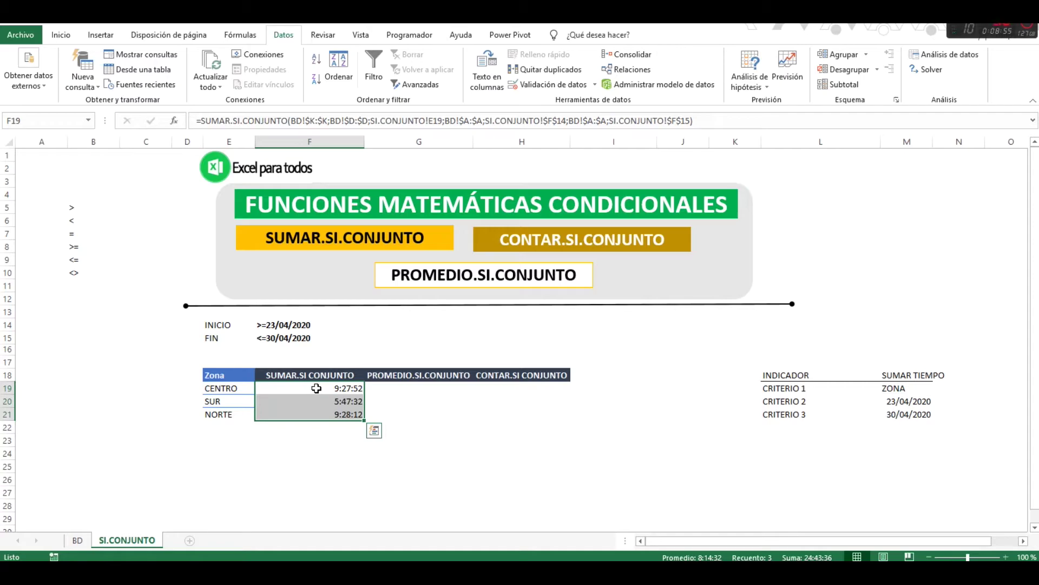
# - Examine the comparison operator and date inside the INICIO criterion cell F14 without changing them
pyautogui.press('Up')
pyautogui.press('Up')
pyautogui.press('Up')
pyautogui.press('Up')
pyautogui.press('Up')
pyautogui.press('F2')
pyautogui.press('Home')
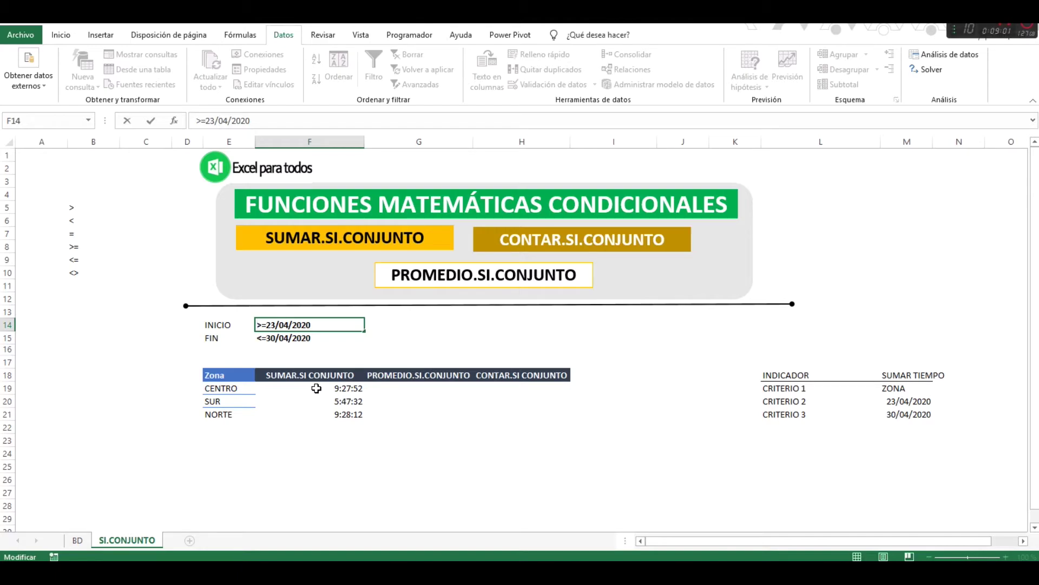
pyautogui.hotkey('shift', 'End')
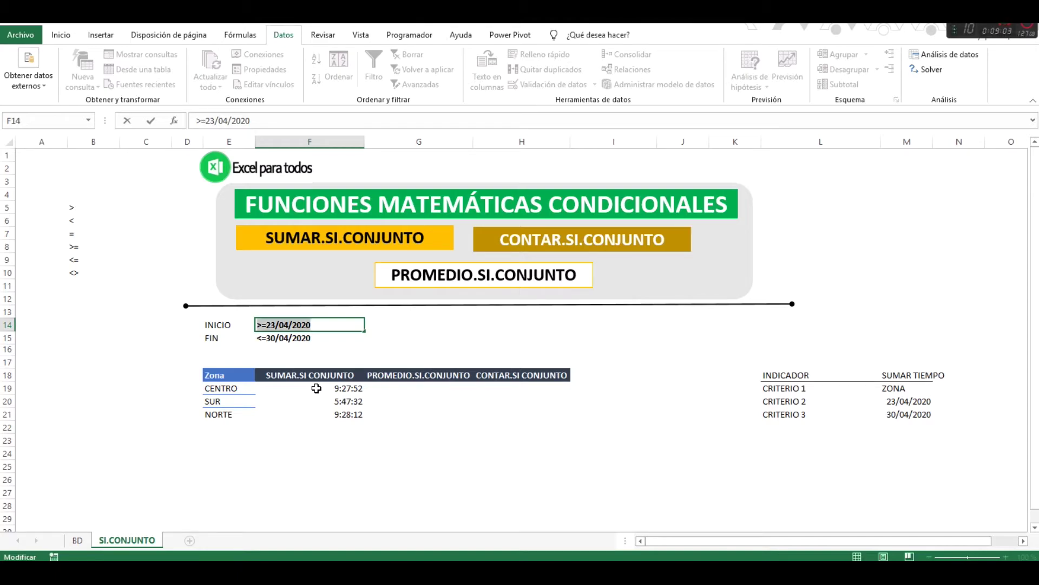
pyautogui.press('Return')
pyautogui.press('Up')
pyautogui.press('F2')
pyautogui.press('Left')
pyautogui.press('Home')
pyautogui.hotkey('shift', 'Right')
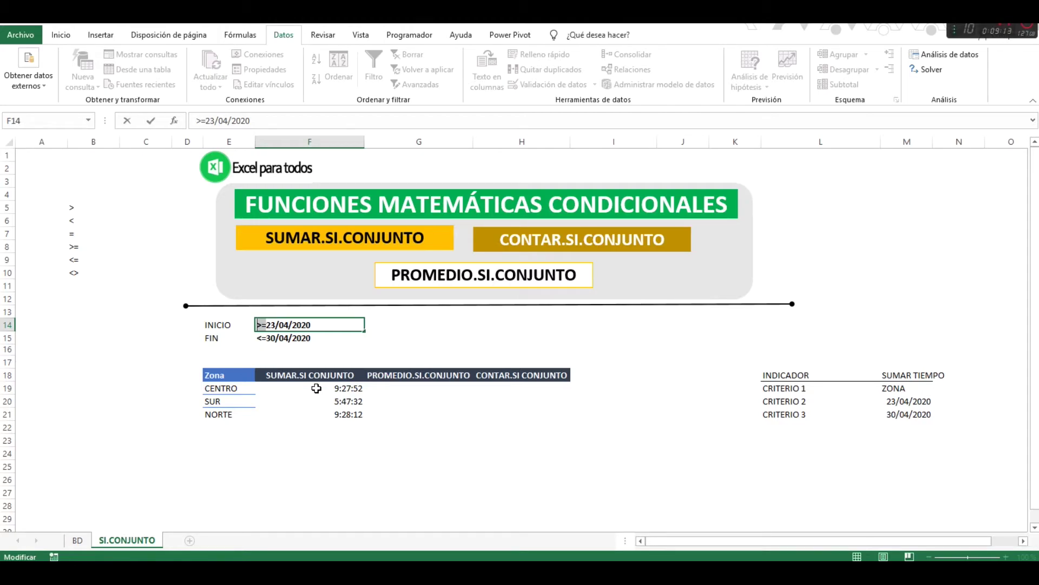
pyautogui.press('Escape')
# - Start a PROMEDIO.SI.CONJUNTO formula in the CENTRO cell G19
pyautogui.press('Down')
pyautogui.press('Down')
pyautogui.press('Down')
pyautogui.press('Down')
pyautogui.press('Down')
pyautogui.press('Right')
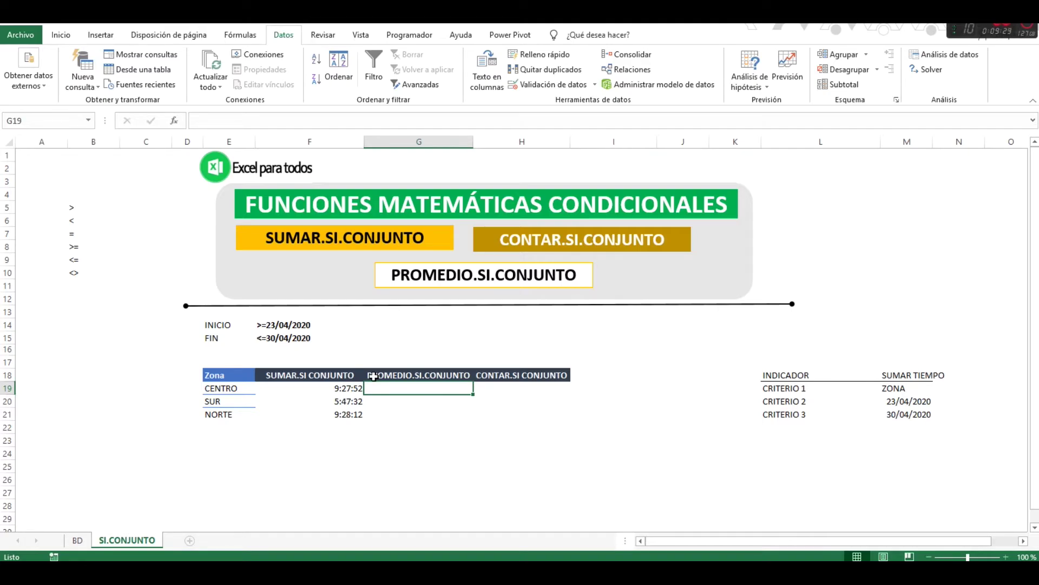
pyautogui.write('+')
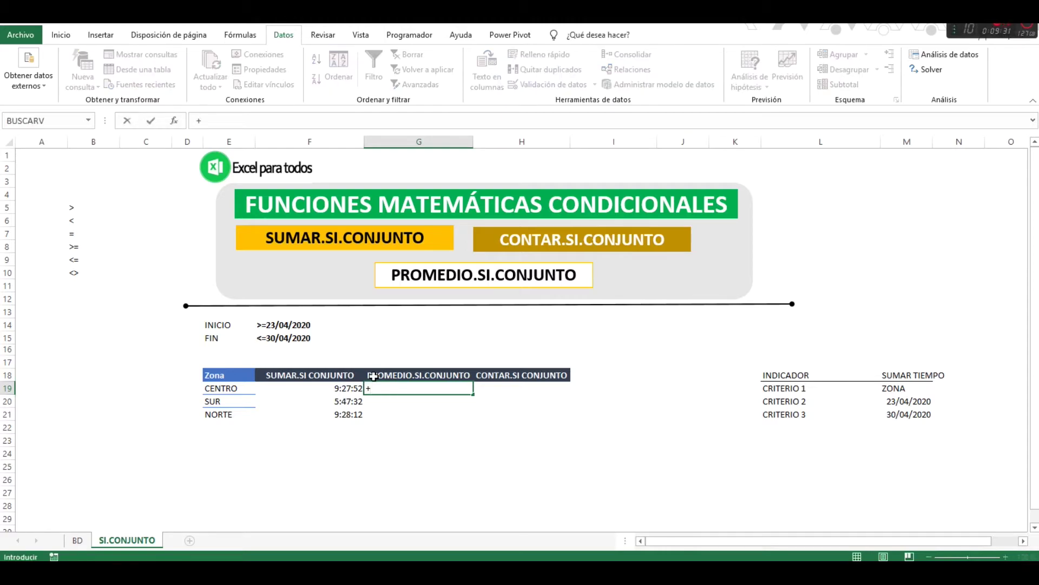
pyautogui.write('PROM')
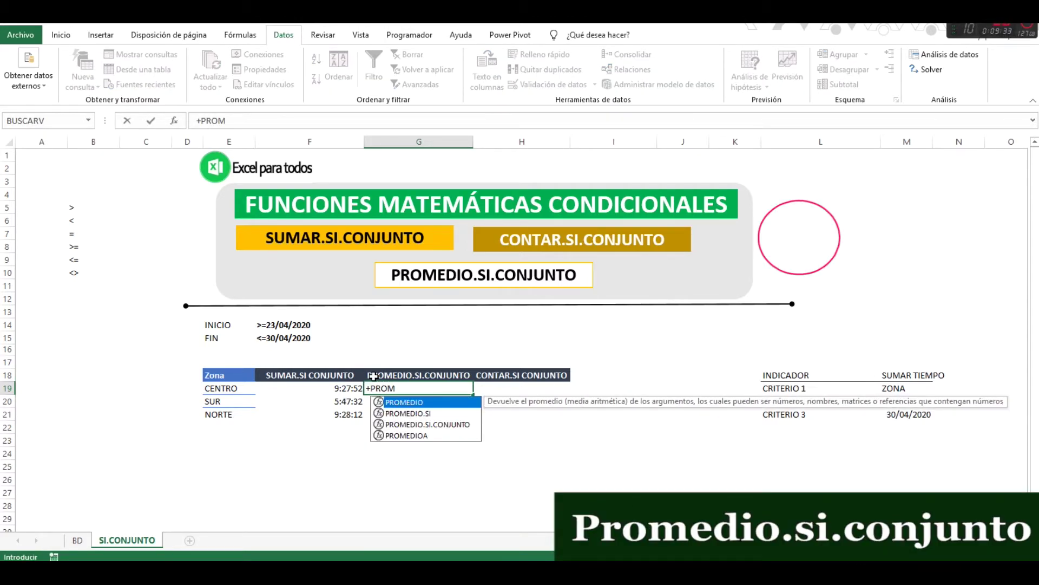
pyautogui.press('Down')
pyautogui.press('Down')
pyautogui.press('Tab')
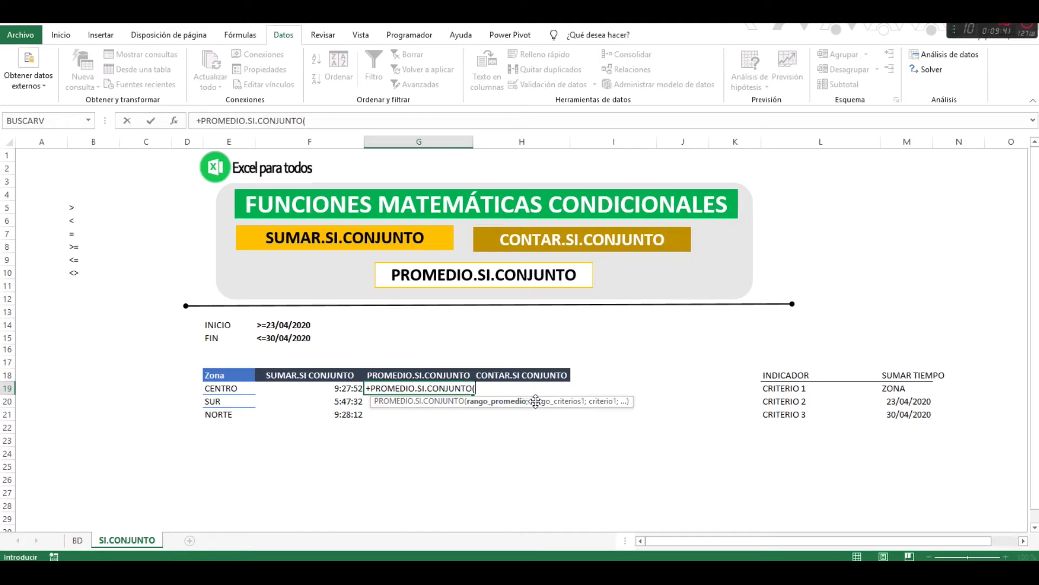
# - Set the average range to the agent time column of the BD sheet as the absolute reference BD!$K:$K
pyautogui.click(78, 539)
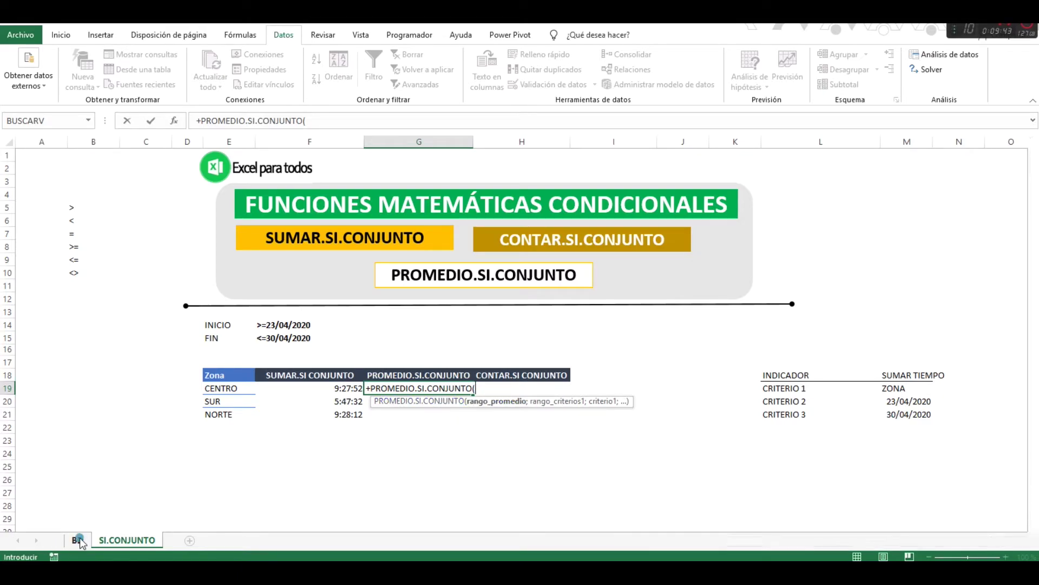
pyautogui.click(507, 141)
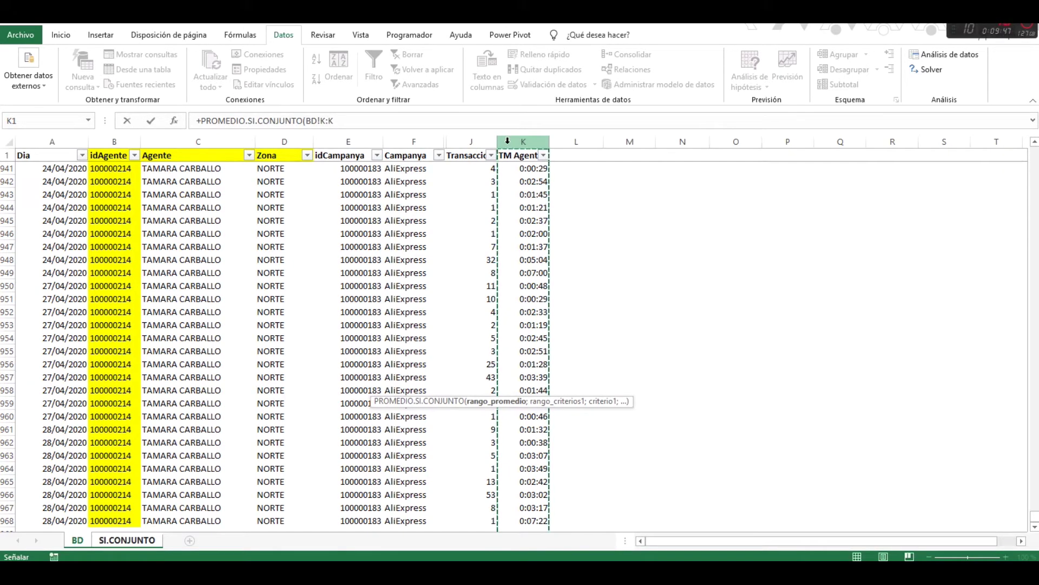
pyautogui.press('F4')
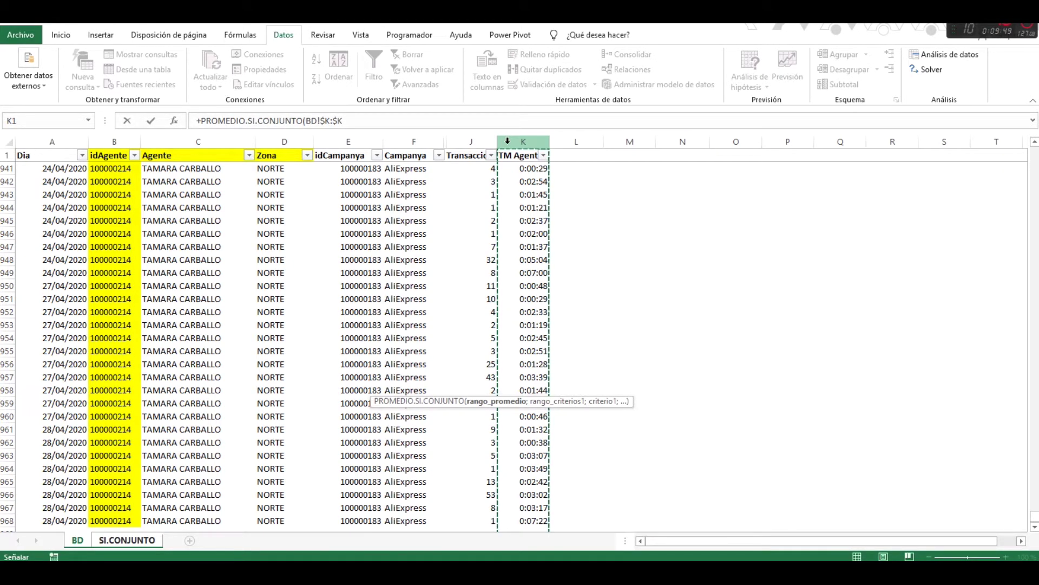
pyautogui.write(';')
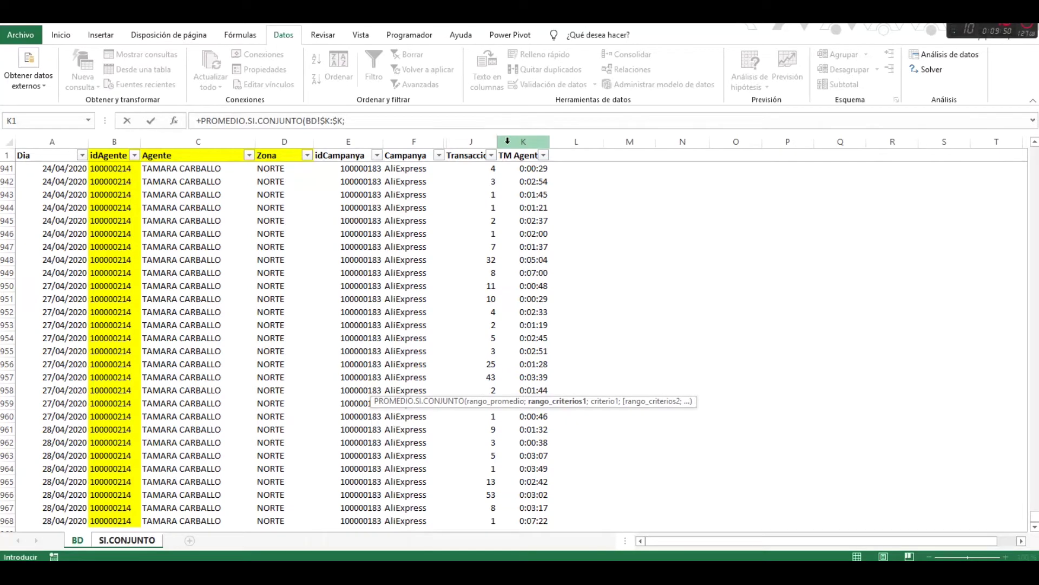
# - Add the zone criterion to the average formula, with the absolute Zona column BD!$D:$D as range and the CENTRO cell E19 as criterion
pyautogui.click(274, 142)
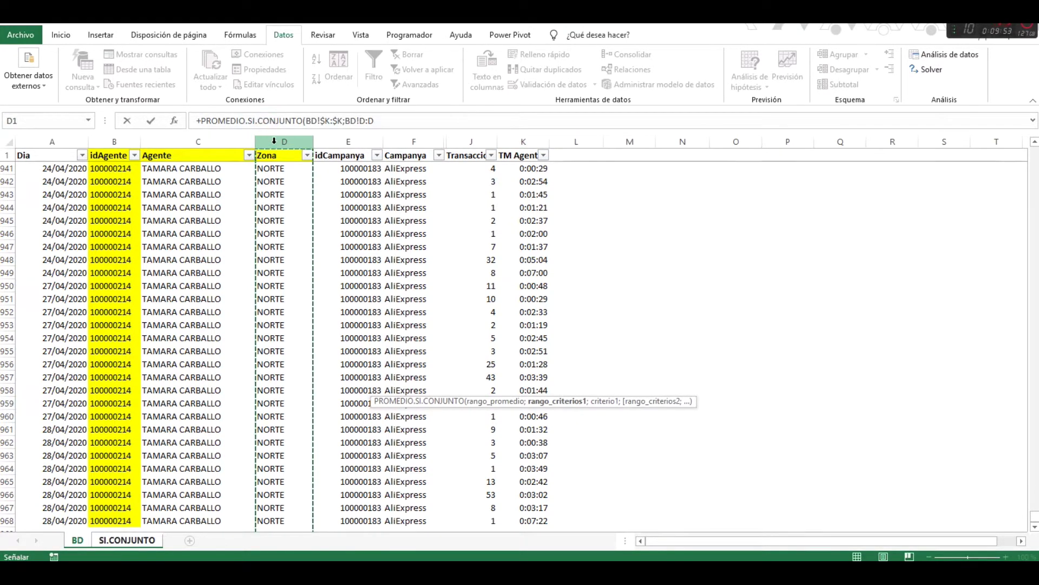
pyautogui.press('F4')
pyautogui.write(';')
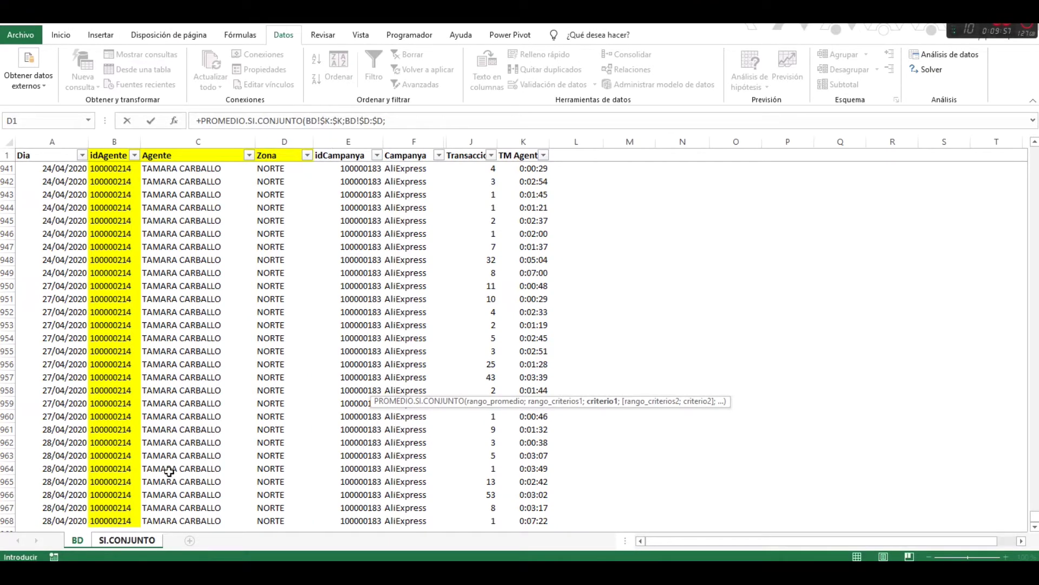
pyautogui.click(128, 539)
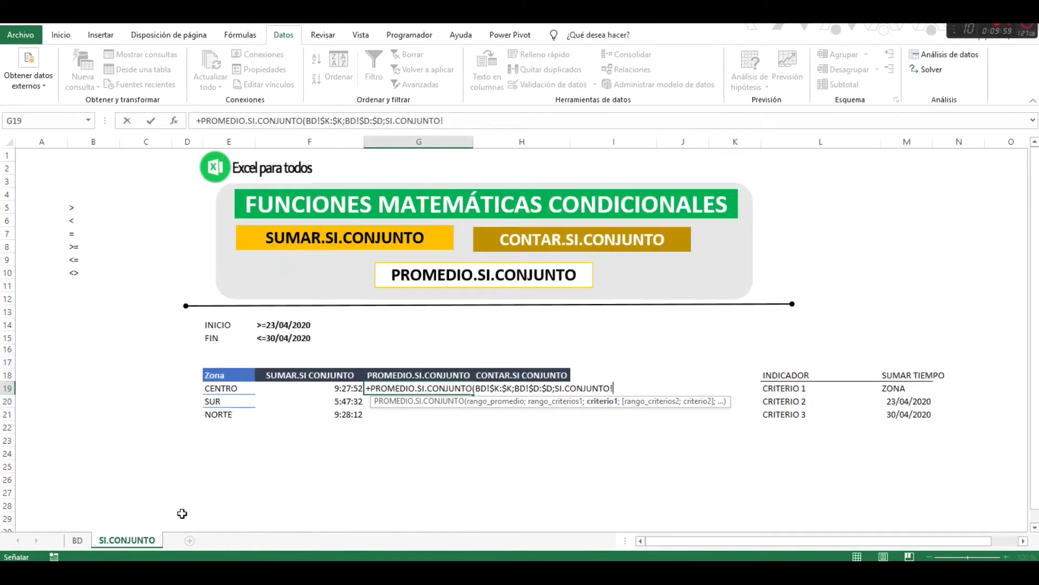
pyautogui.click(233, 390)
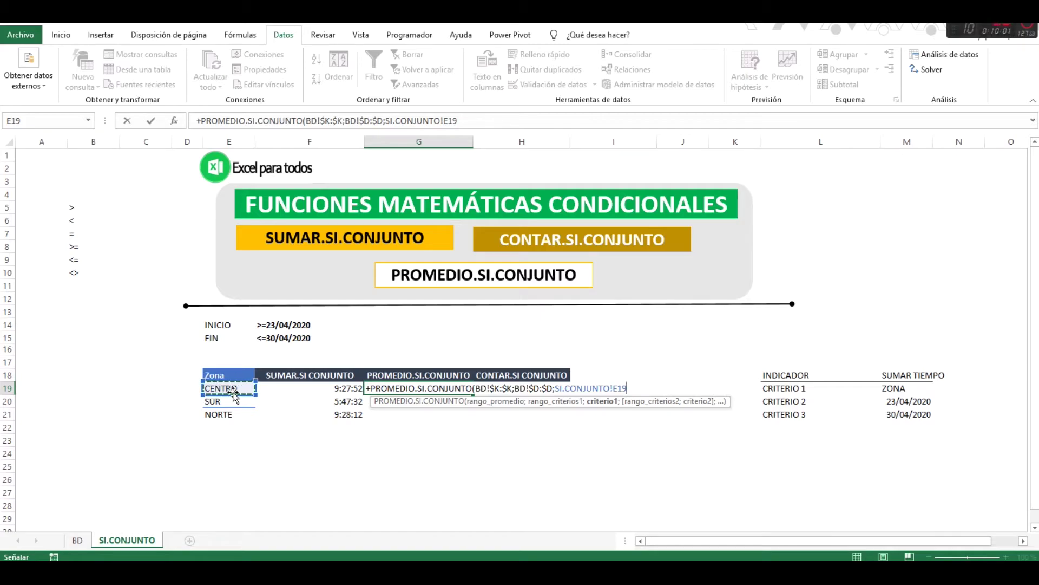
pyautogui.write(';')
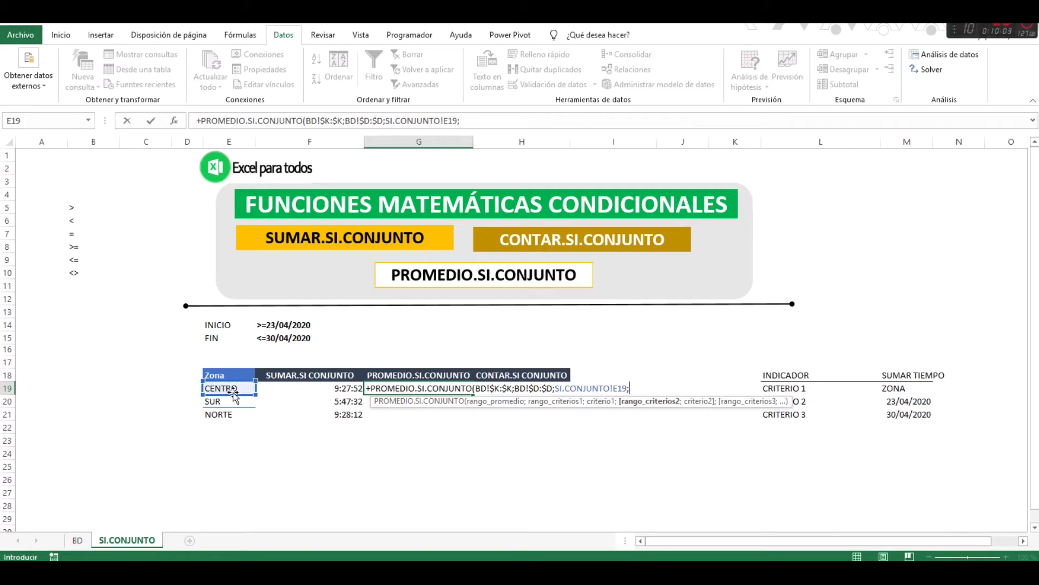
pyautogui.press('BackSpace')
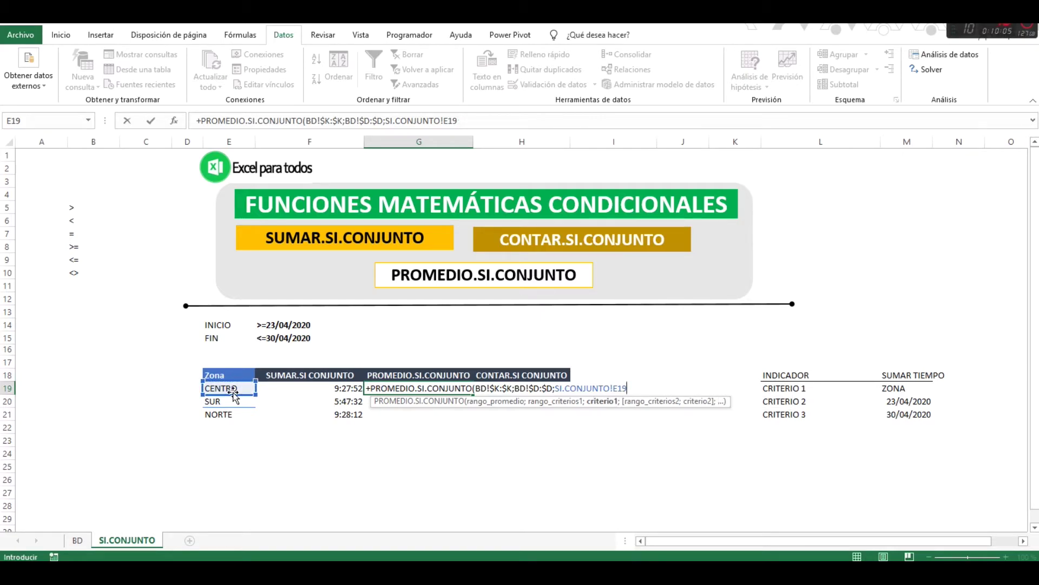
# - Add the start date criterion to the average formula, with the absolute Dia column BD!$A:$A as range and $F$14 as criterion
pyautogui.write(';')
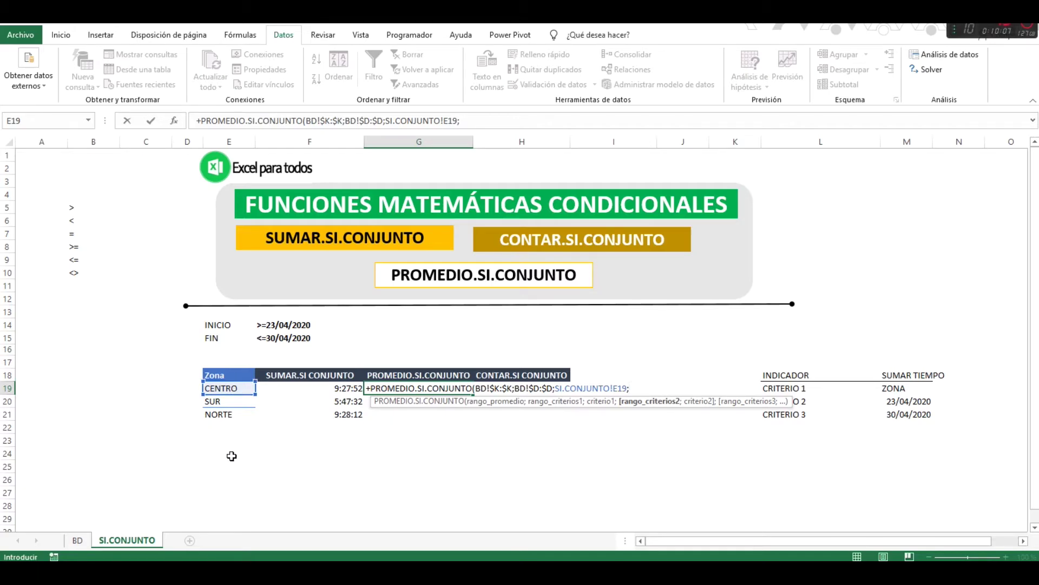
pyautogui.click(71, 541)
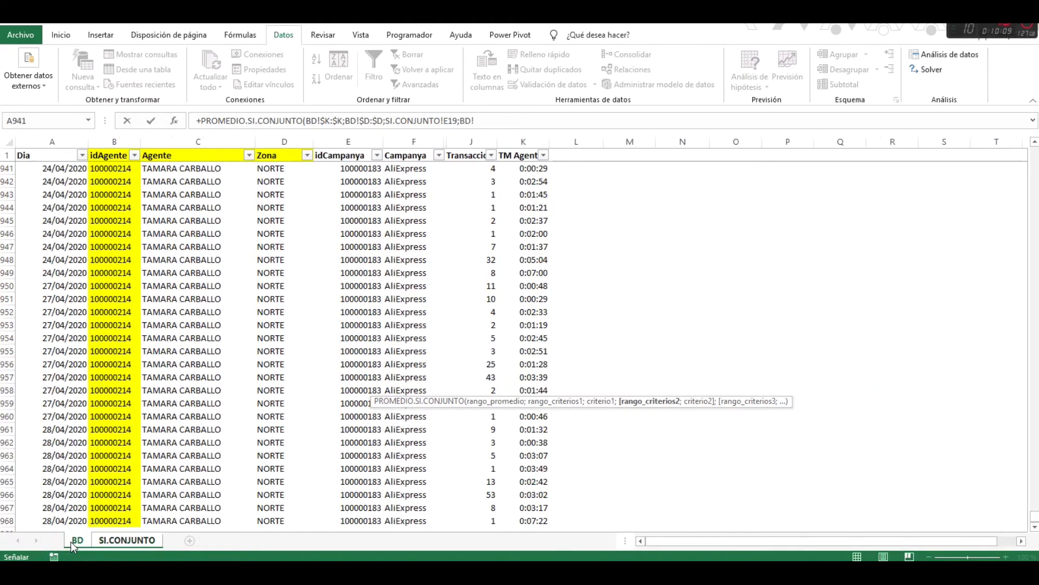
pyautogui.click(52, 143)
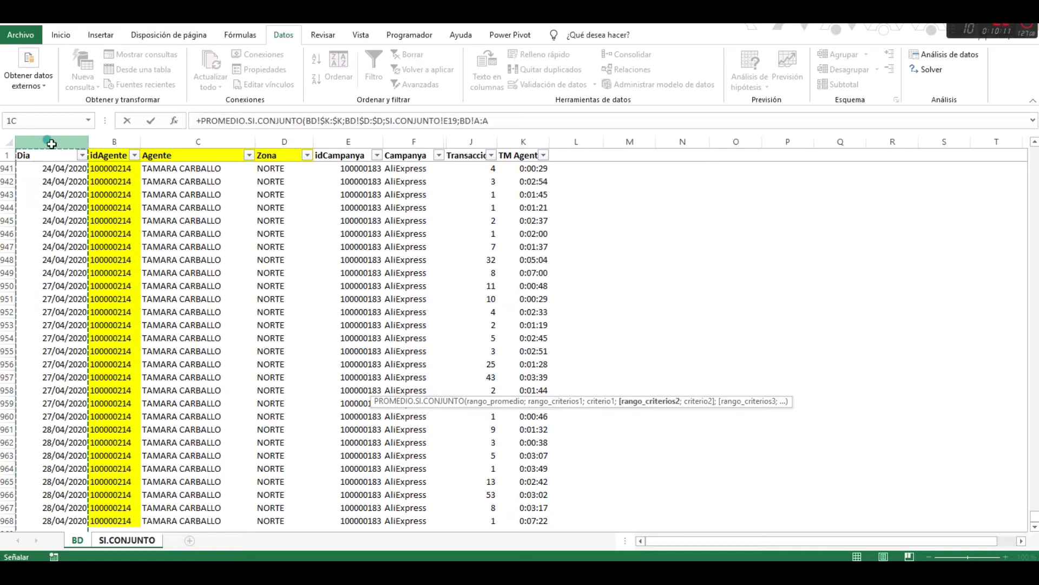
pyautogui.write(';')
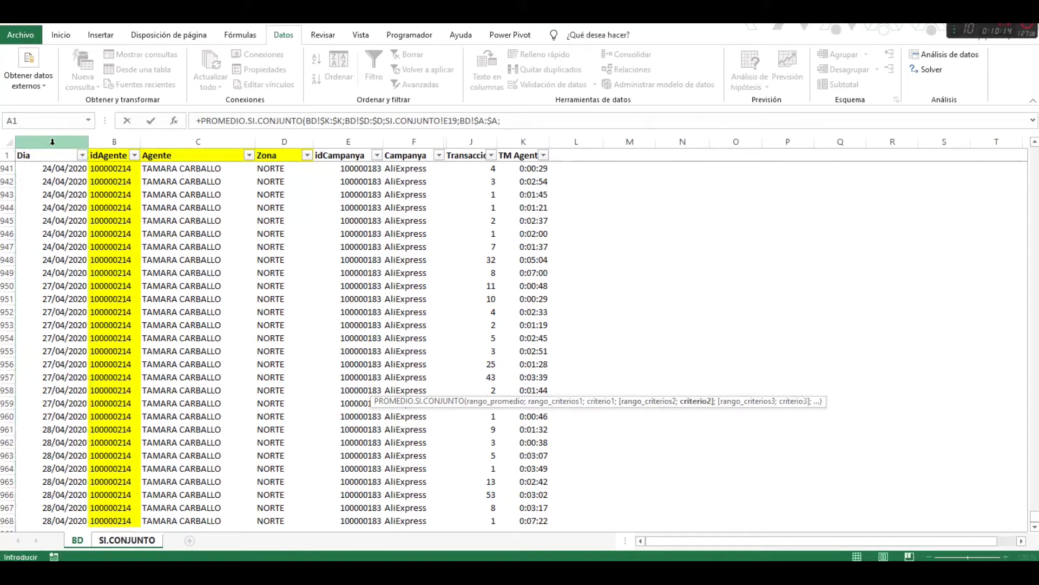
pyautogui.click(106, 541)
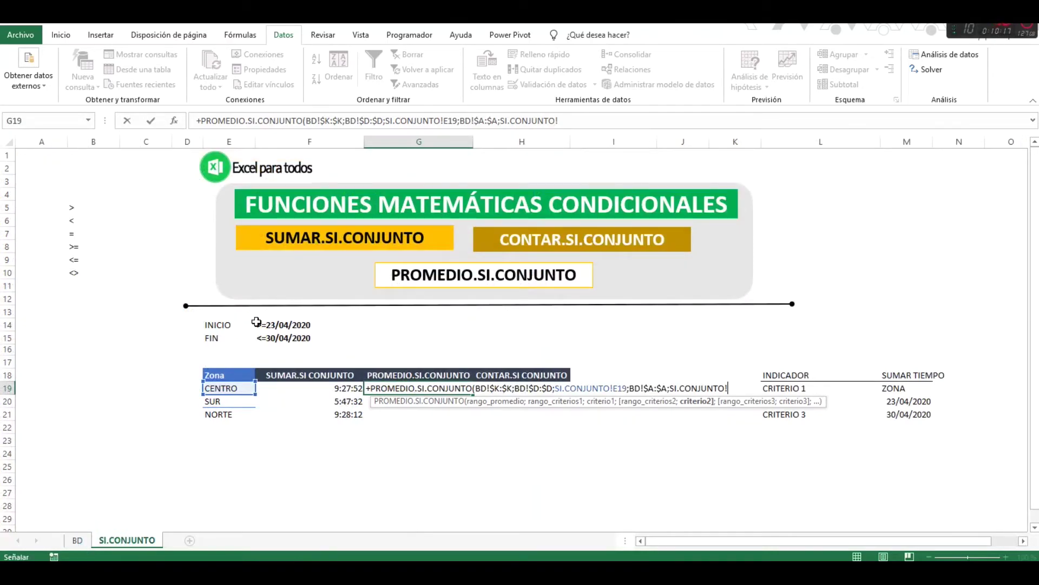
pyautogui.click(257, 323)
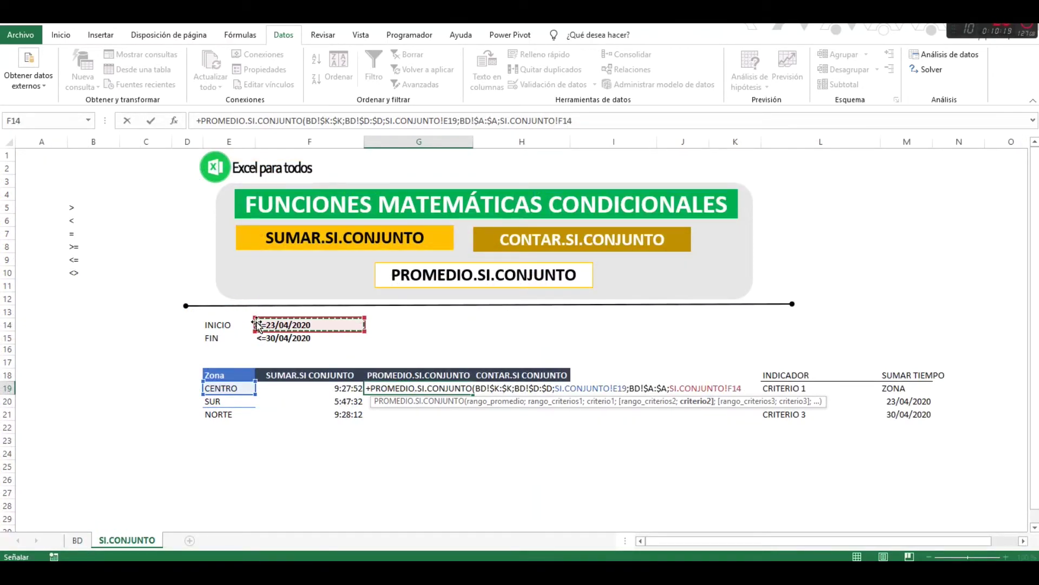
pyautogui.press('F4')
pyautogui.write(';')
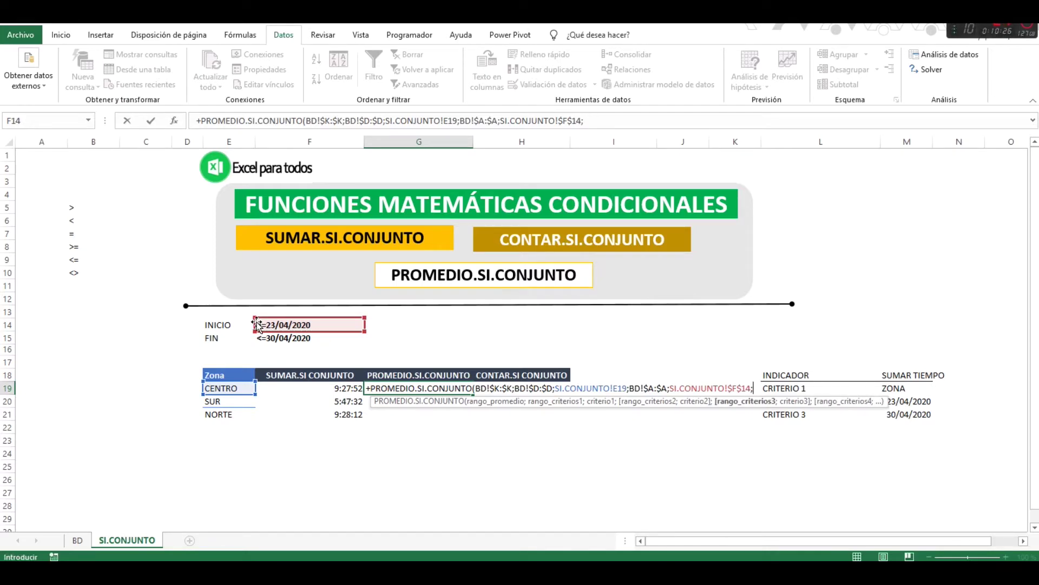
# - Add the end date criterion with range BD!$A:$A and criterion $F$15, and enter the completed PROMEDIO.SI.CONJUNTO formula in G19
pyautogui.click(76, 539)
pyautogui.click(68, 144)
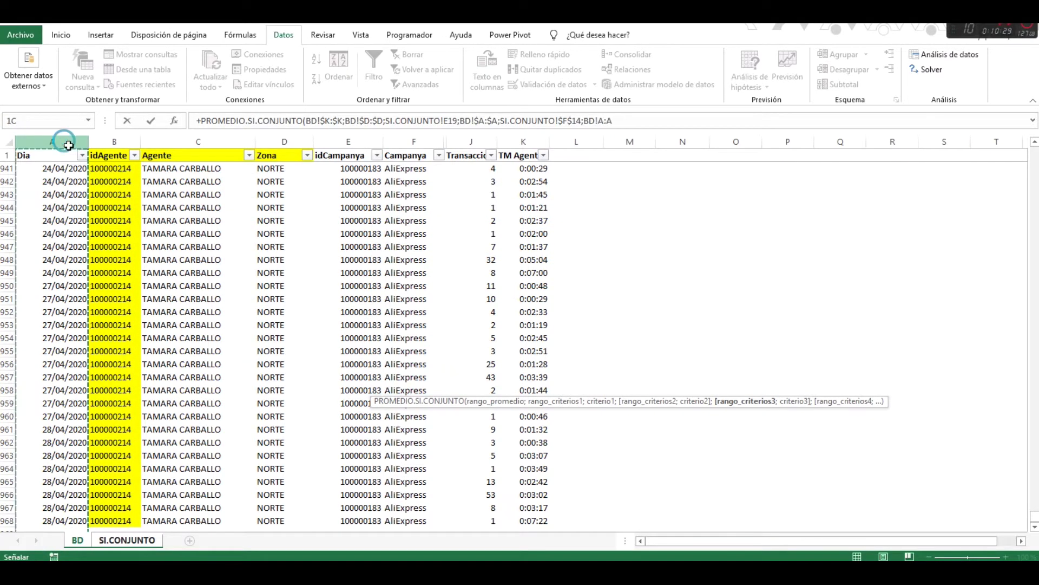
pyautogui.press('F4')
pyautogui.write(';')
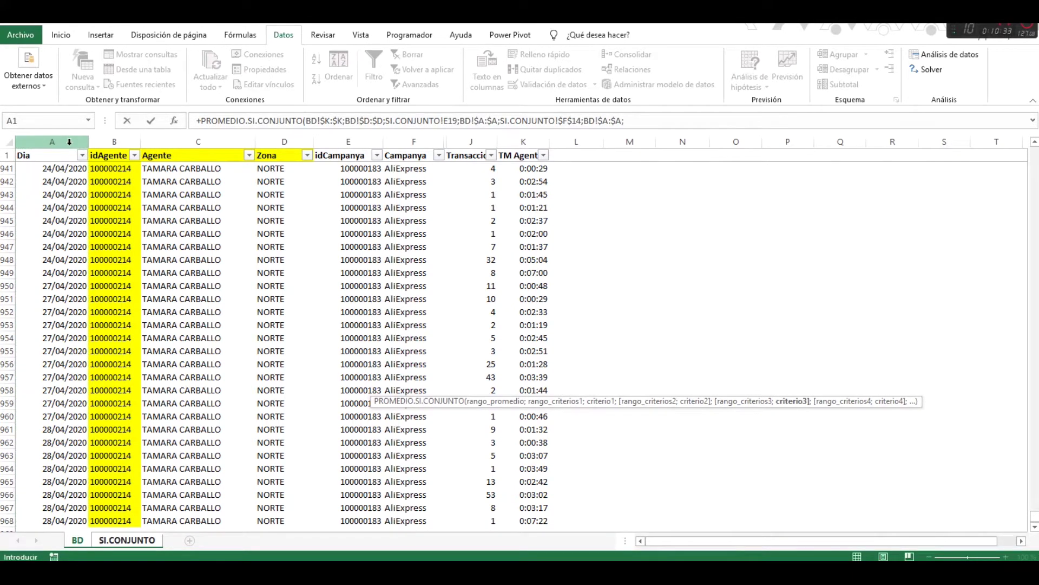
pyautogui.click(127, 540)
pyautogui.click(283, 338)
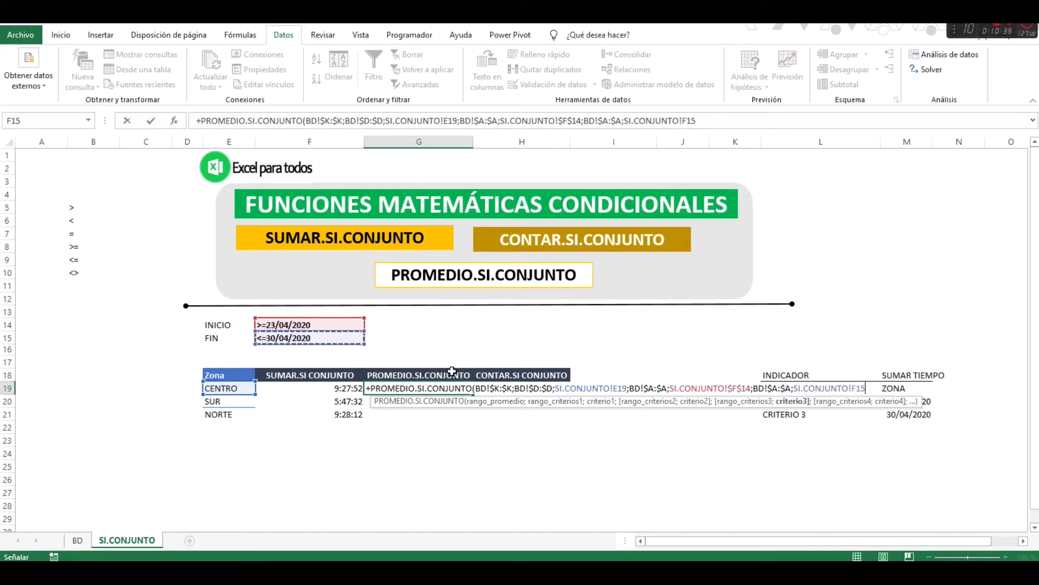
pyautogui.press('F4')
pyautogui.write(')')
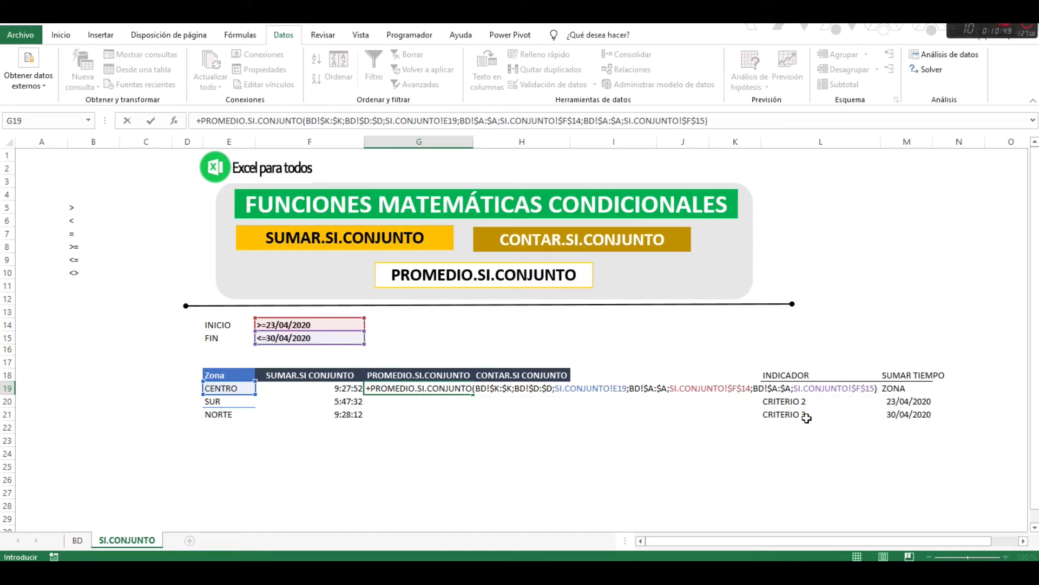
pyautogui.hotkey('ctrl', 'Return')
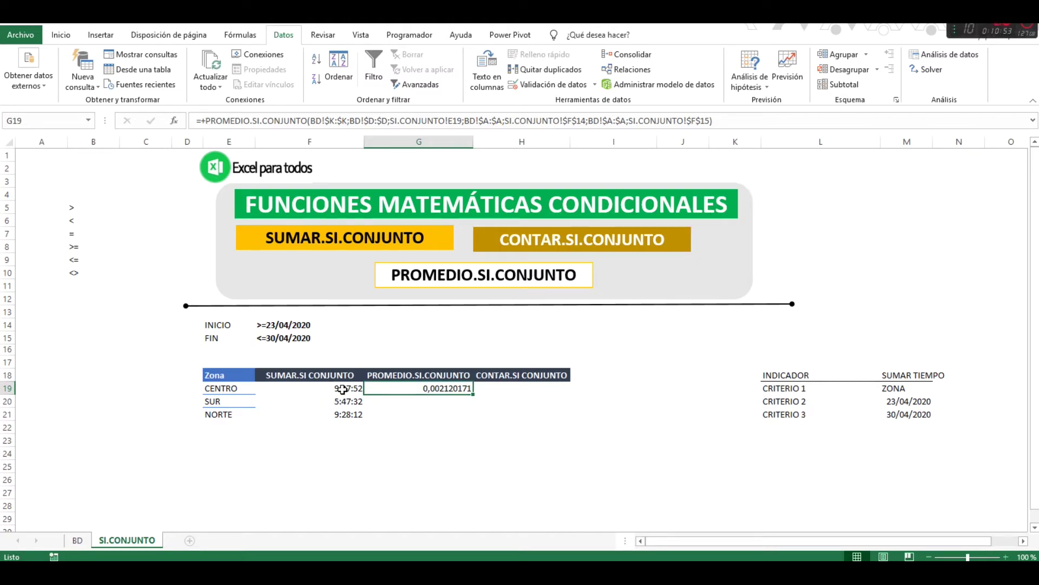
# - Copy the time format of the SUMAR.SI CONJUNTO results in F19:F21 onto the PROMEDIO.SI.CONJUNTO results
pyautogui.moveTo(340, 389); pyautogui.dragTo(343, 412)
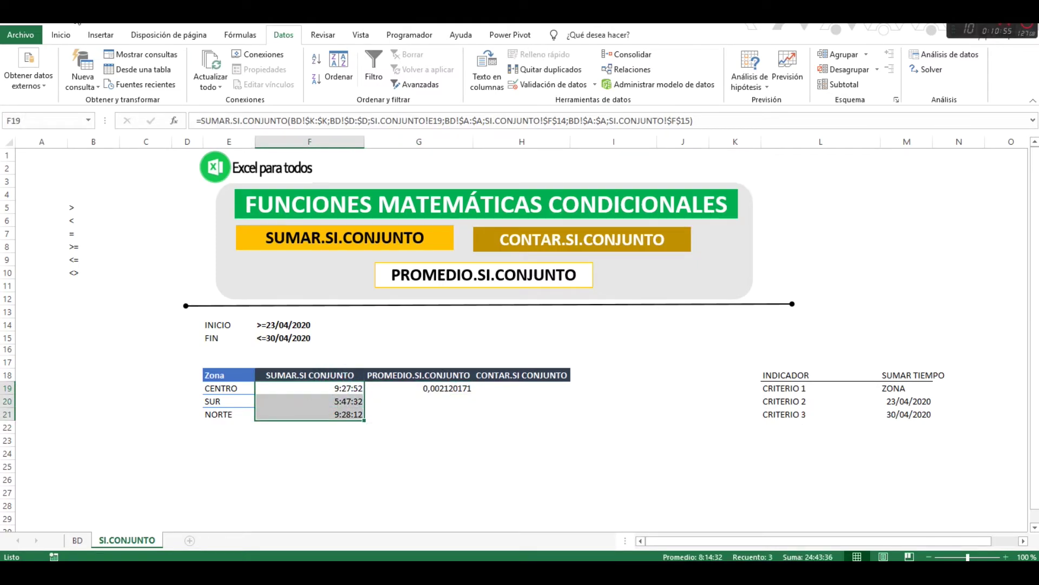
pyautogui.click(98, 22)
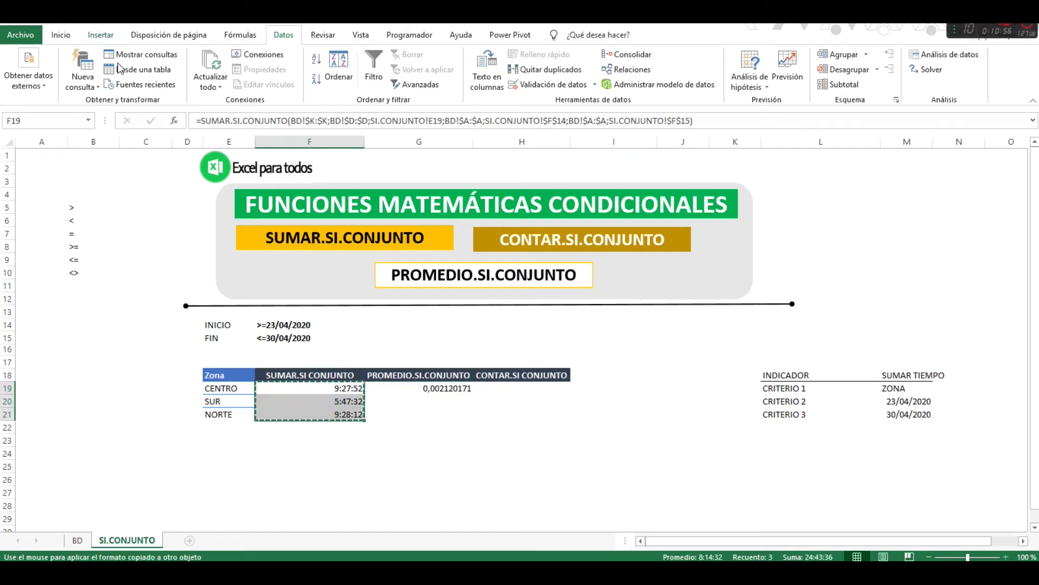
pyautogui.click(449, 391)
pyautogui.moveTo(448, 391)
pyautogui.mouseDown()
pyautogui.moveTo(537, 414)
pyautogui.moveTo(519, 412)
pyautogui.mouseUp()
# - Copy the average formula from the CENTRO cell G19 to the SUR and NORTE cells G20:G21
pyautogui.click(445, 388)
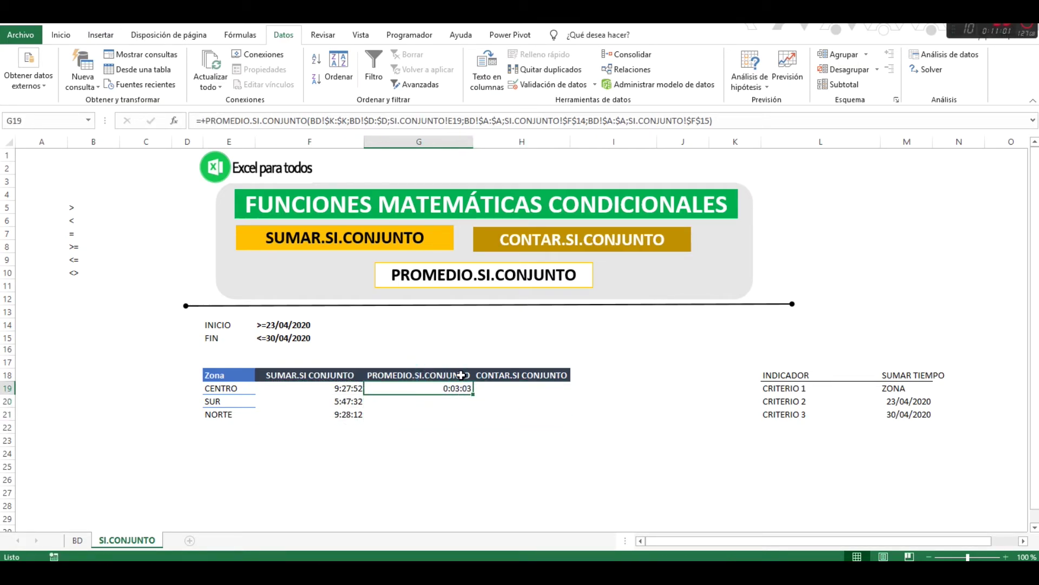
pyautogui.hotkey('ctrl', 'c')
pyautogui.press('Down')
pyautogui.hotkey('shift', 'Down')
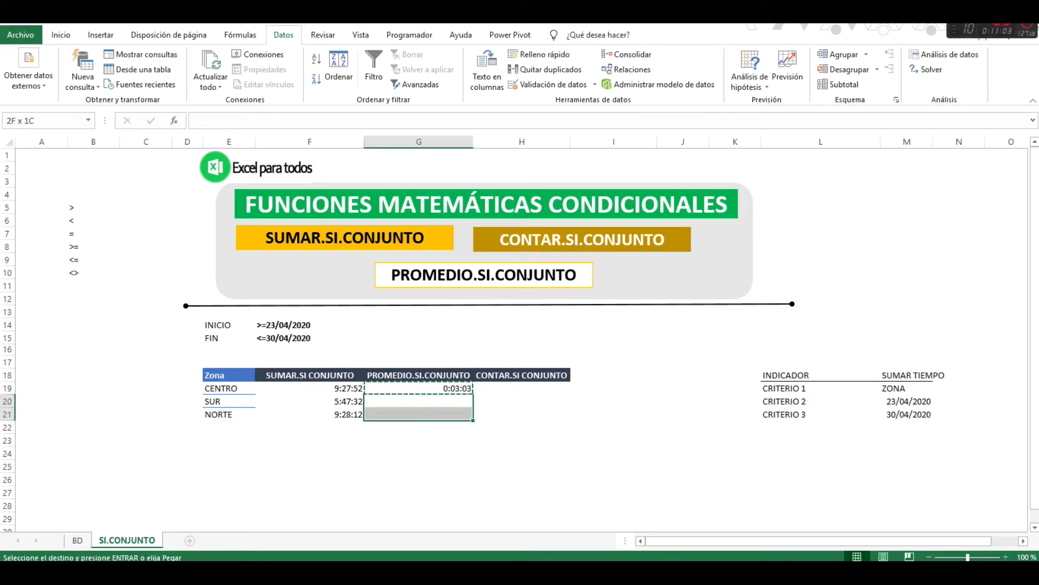
pyautogui.hotkey('ctrl', 'v')
pyautogui.press('Escape')
pyautogui.hotkey('shift', 'Up')
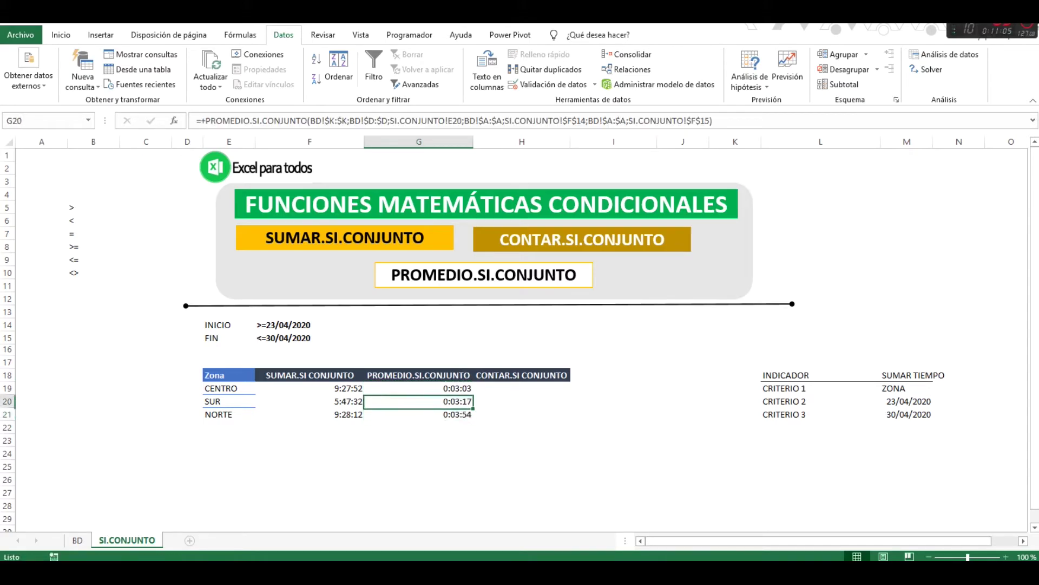
pyautogui.press('Down')
pyautogui.press('Up')
pyautogui.press('Up')
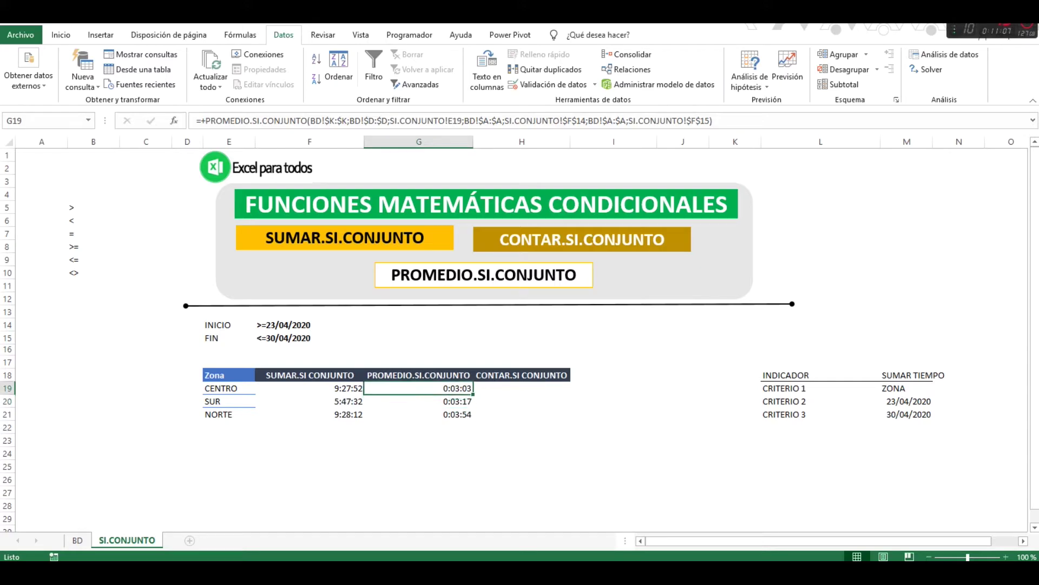
# - Filter the Zona column of the BD sheet to show only CENTRO
pyautogui.hotkey('shift', 'space')
pyautogui.press('Left')
pyautogui.press('Right')
pyautogui.hotkey('ctrl', 'pageup')
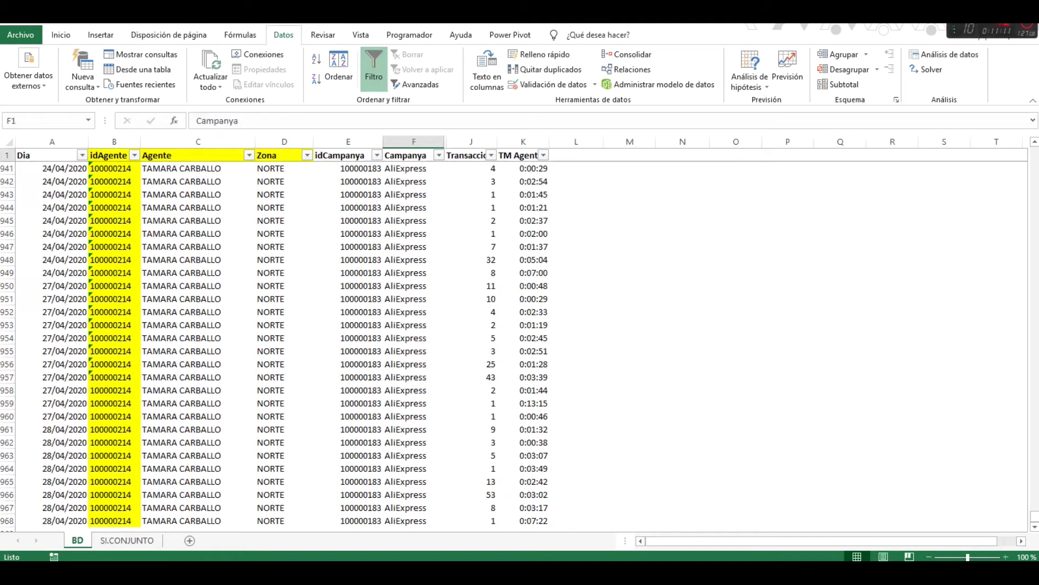
pyautogui.hotkey('ctrl', 'Up')
pyautogui.hotkey('ctrl', 'Left')
pyautogui.press('Right')
pyautogui.press('Right')
pyautogui.press('Right')
pyautogui.hotkey('alt', 'Down')
pyautogui.press('Tab')
pyautogui.press('Tab')
pyautogui.press('space')
pyautogui.press('Down')
pyautogui.press('space')
pyautogui.press('Return')
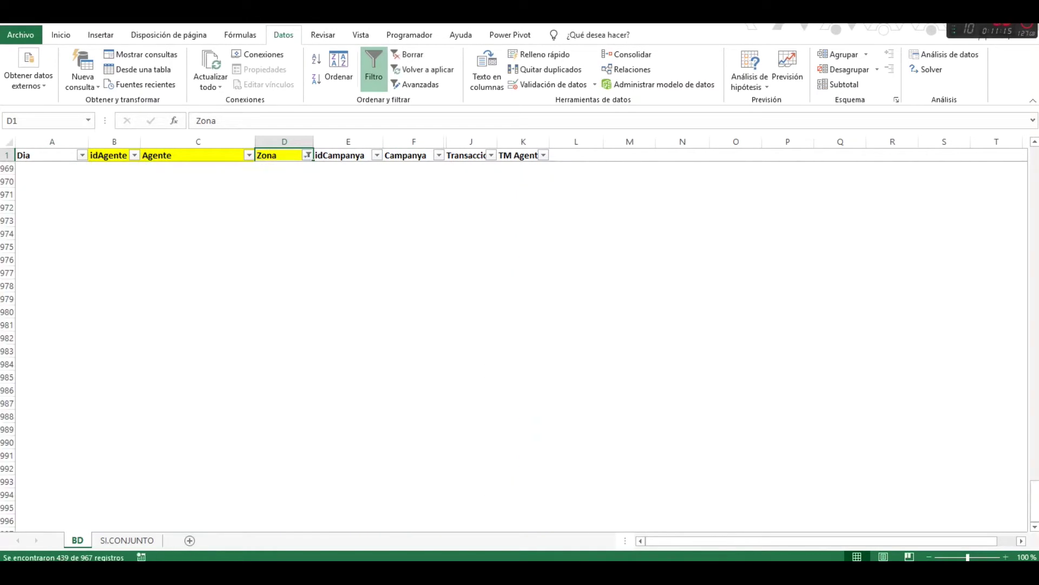
# - Filter the Dia column to dates on or after 23/04/2020 and on or before 30/04/2020
pyautogui.hotkey('ctrl', 'Left')
pyautogui.hotkey('alt', 'Down')
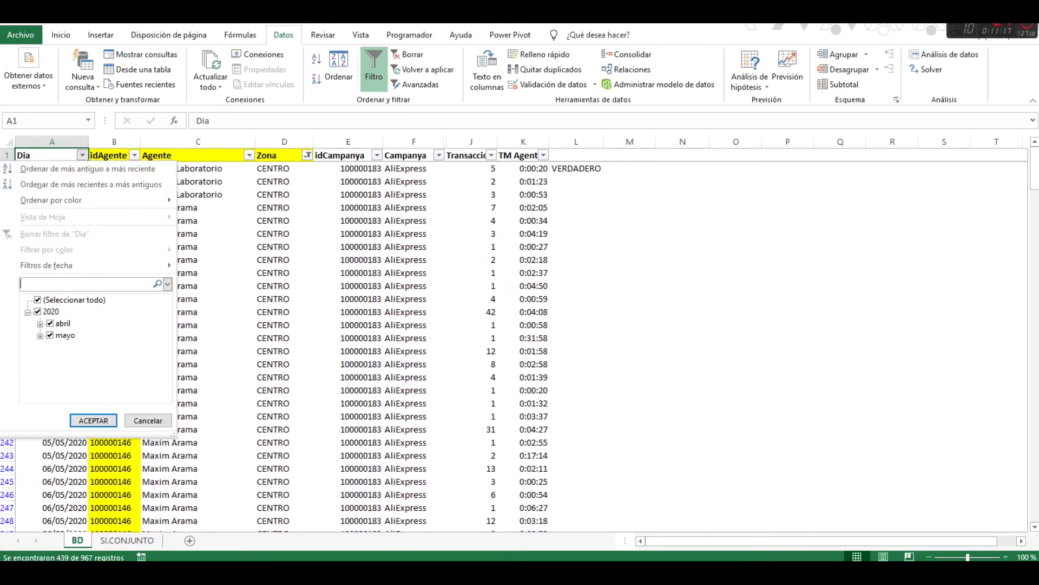
pyautogui.press('Up')
pyautogui.press('Right')
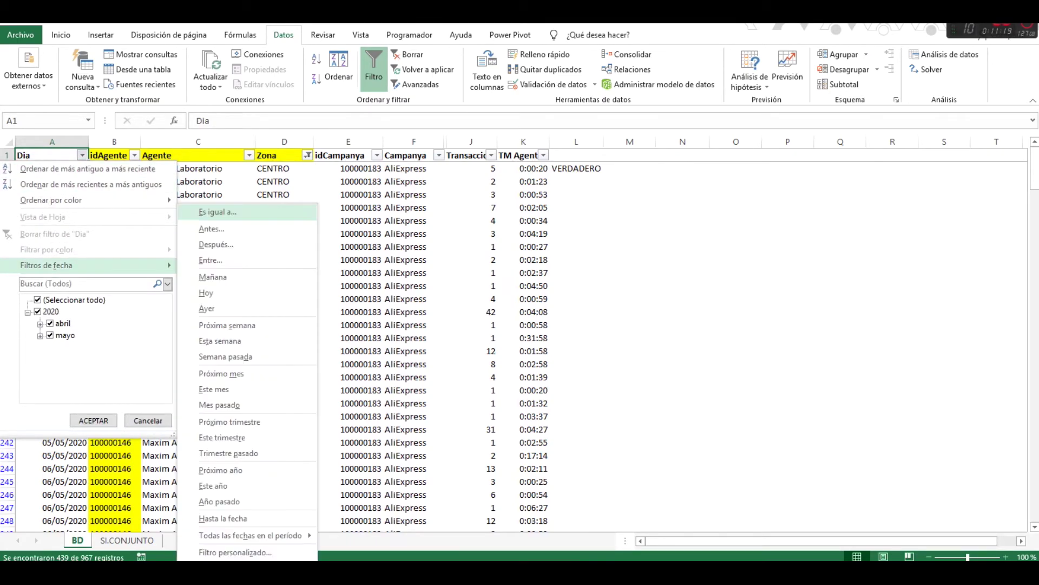
pyautogui.press('Down')
pyautogui.press('Down')
pyautogui.press('Down')
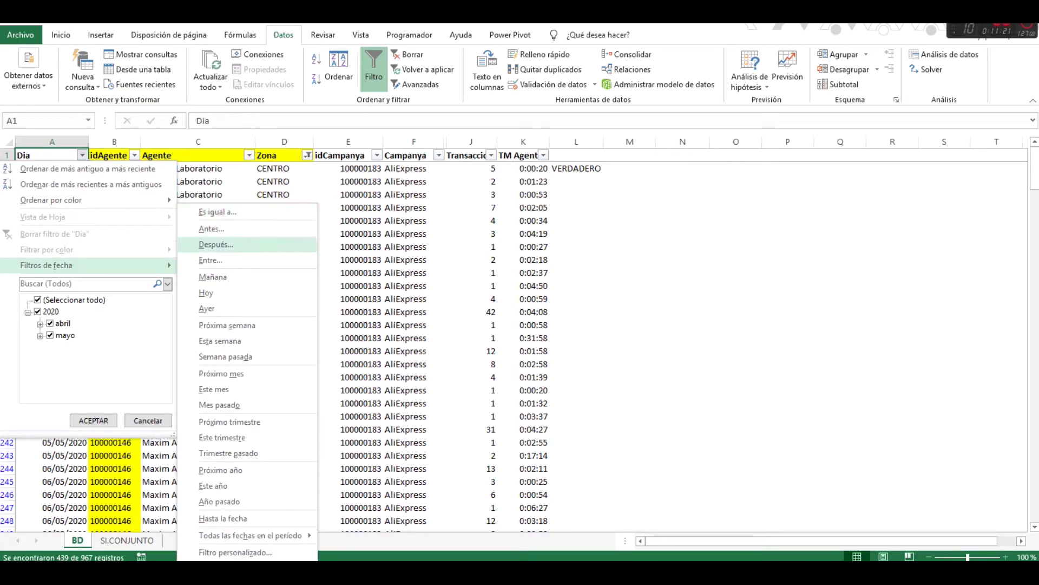
pyautogui.press('Return')
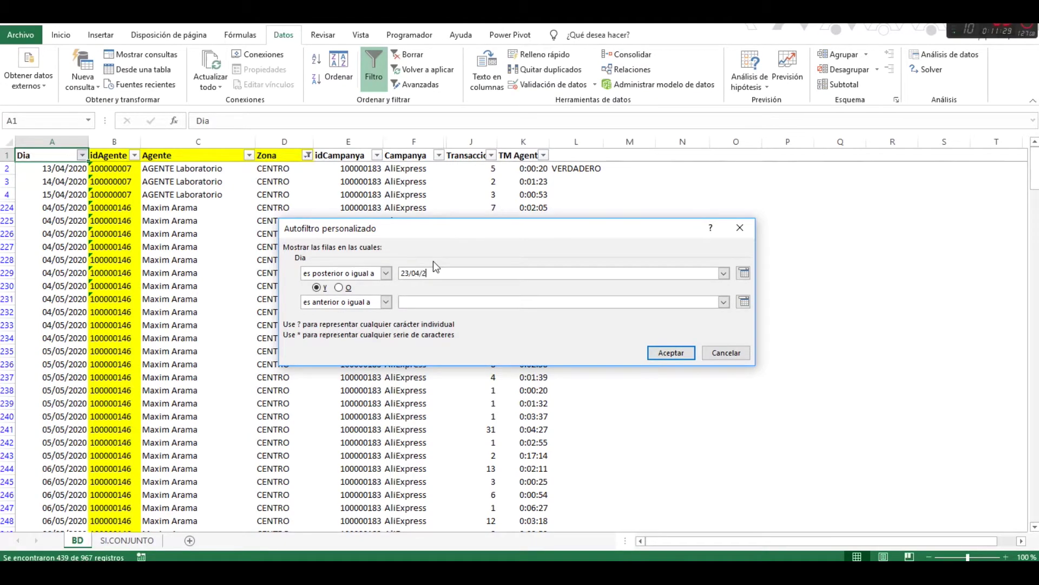
pyautogui.click(418, 300)
pyautogui.click(447, 301)
pyautogui.press('Return')
# - Check the average and sum of the filtered agent time values against the CENTRO results on the SI.CONJUNTO sheet
pyautogui.press('Down')
pyautogui.hotkey('ctrl', 'Right')
pyautogui.hotkey('ctrl', 'shift', 'Down')
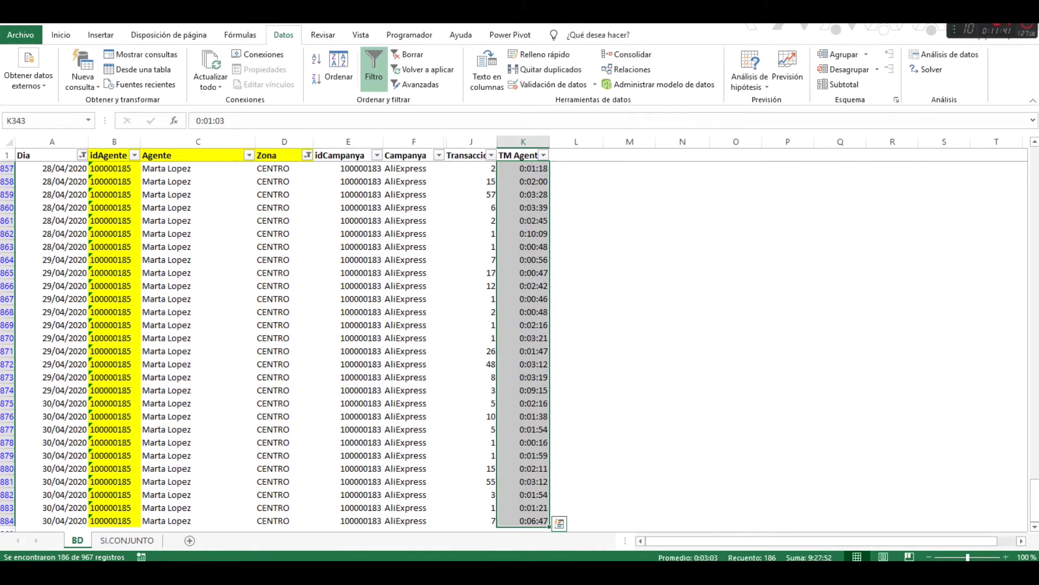
pyautogui.click(127, 539)
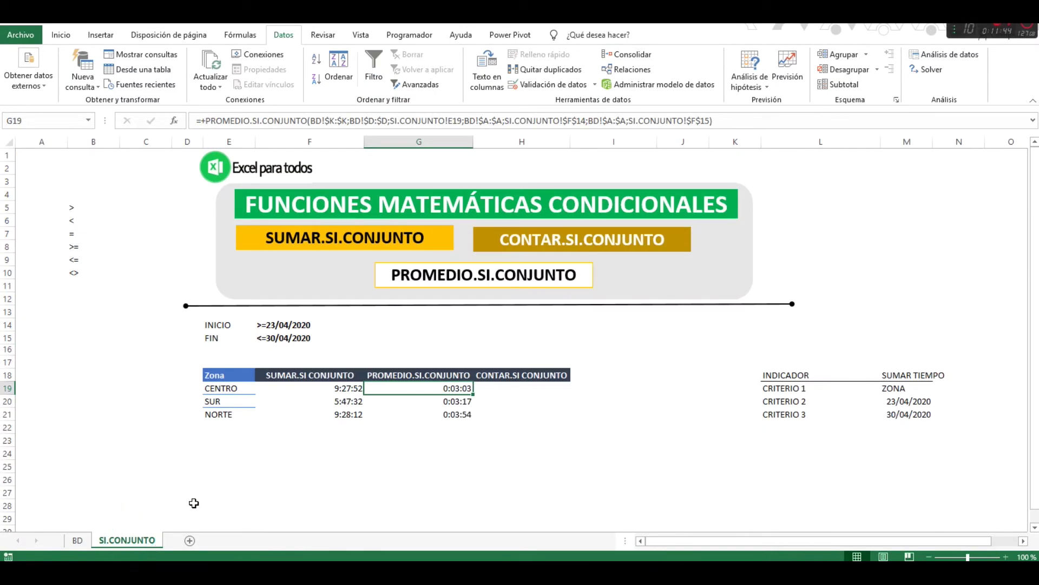
# - Correct the header in F18 to SUMAR.SI.CONJUNTO
pyautogui.click(503, 389)
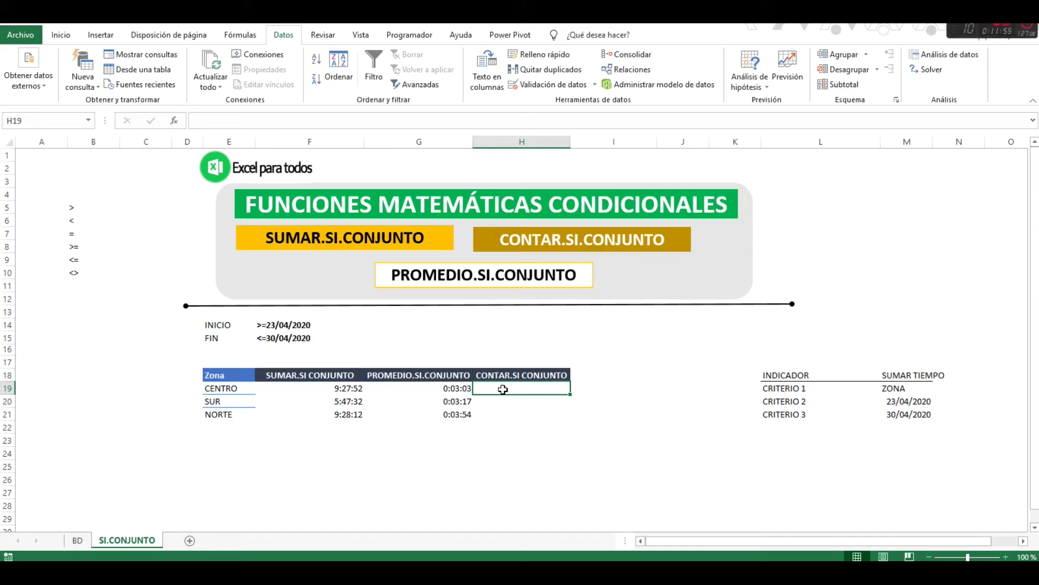
pyautogui.doubleClick(309, 374)
pyautogui.press('BackSpace')
pyautogui.write('.')
pyautogui.press('Return')
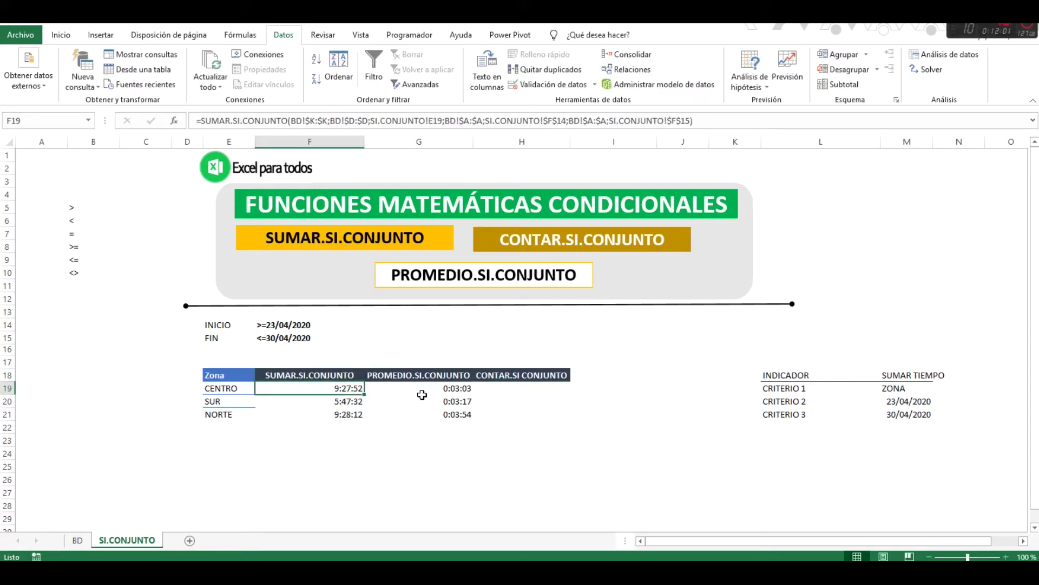
# - Review the CONTAR.SI CONJUNTO column, the zone labels and the SUMAR TIEMPO criteria table
pyautogui.press('Right')
pyautogui.press('Right')
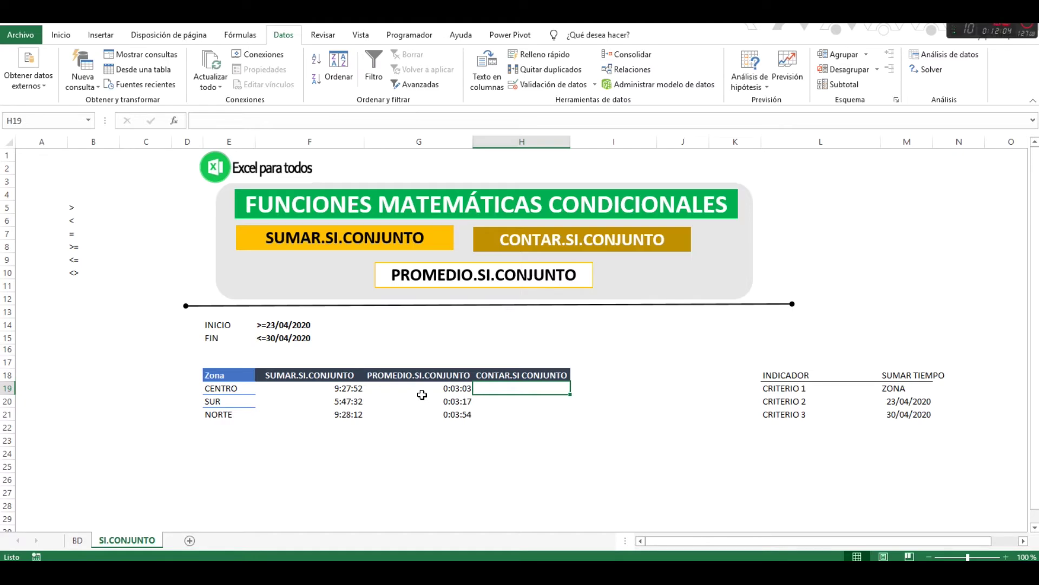
pyautogui.press('Up')
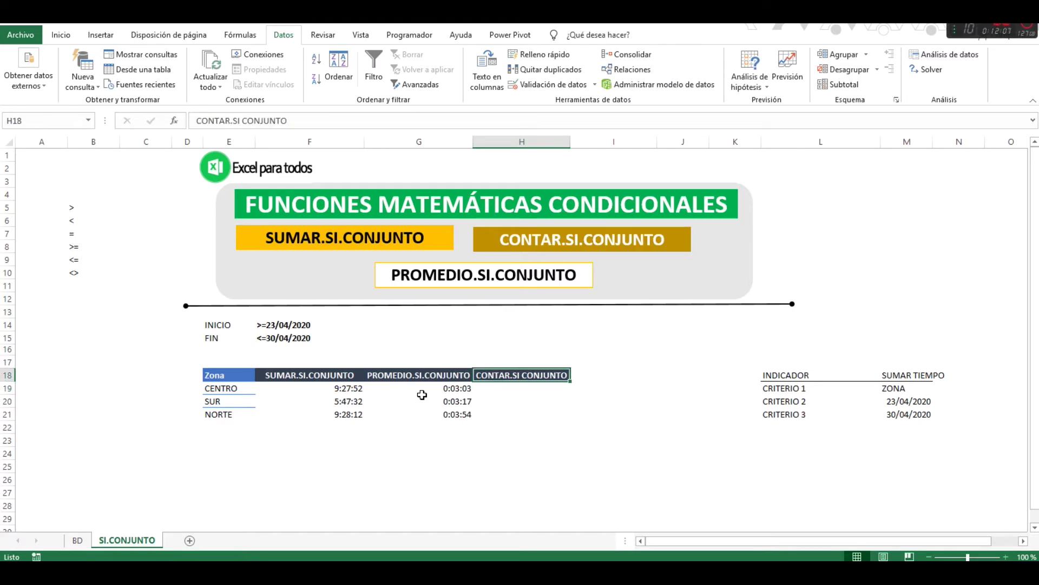
pyautogui.press('Down')
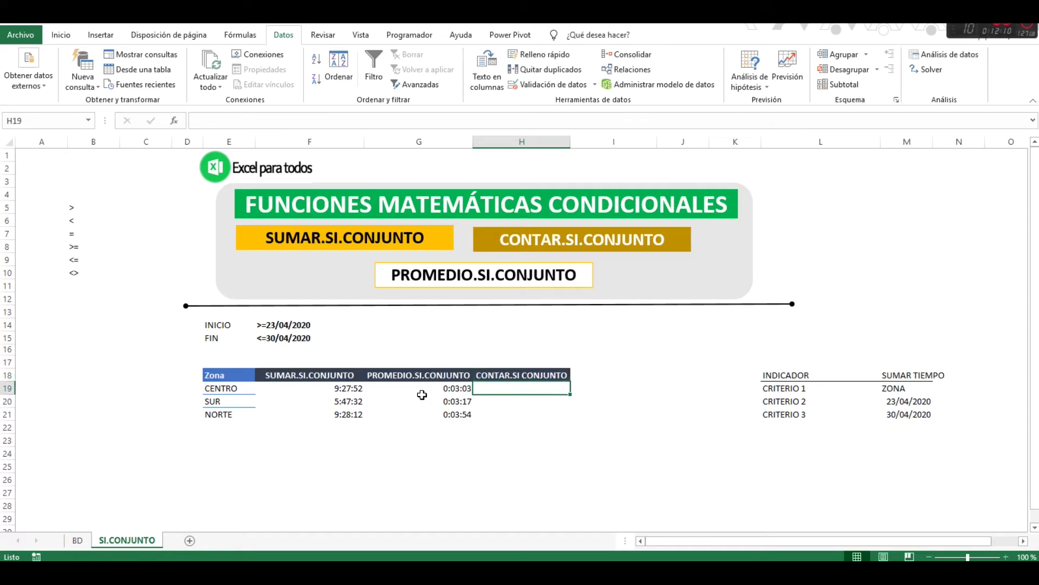
pyautogui.press('Left')
pyautogui.press('Left')
pyautogui.press('Left')
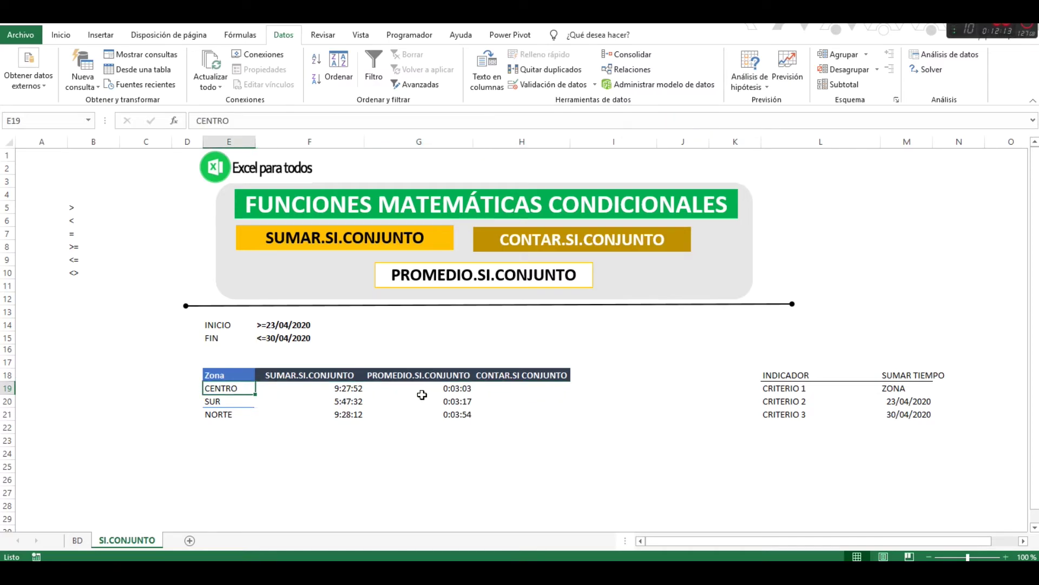
pyautogui.press('Down')
pyautogui.press('Up')
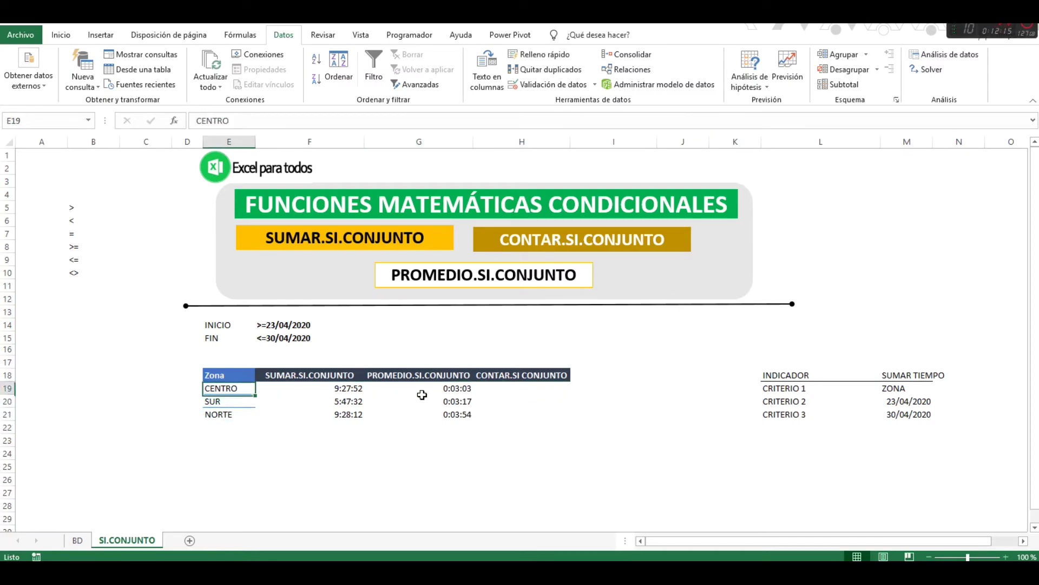
pyautogui.press('Right')
pyautogui.press('Right')
pyautogui.press('Right')
pyautogui.press('Up')
pyautogui.press('Right')
pyautogui.press('Right')
pyautogui.press('Right')
pyautogui.press('Right')
pyautogui.press('Right')
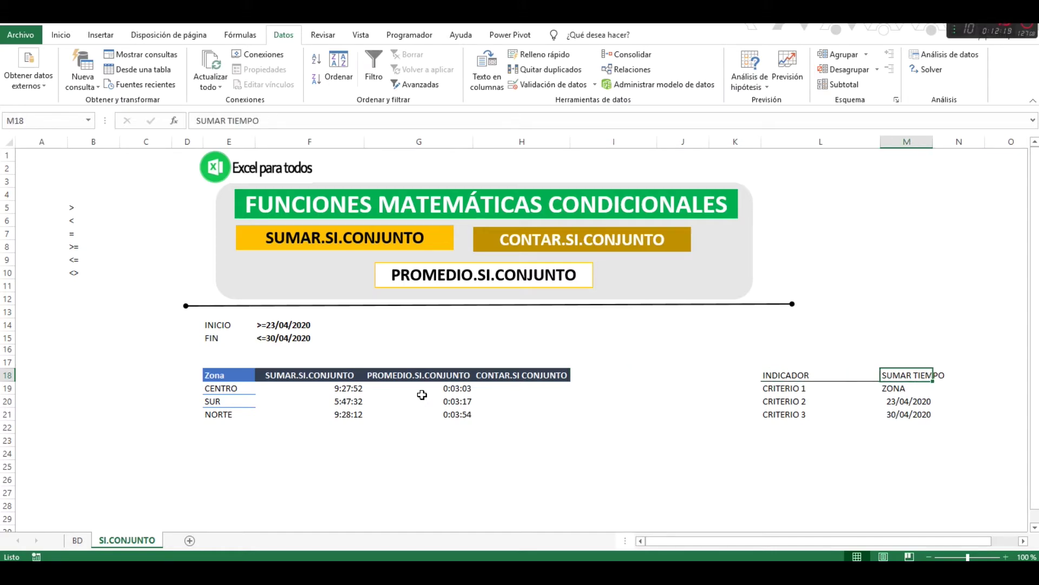
pyautogui.press('Up')
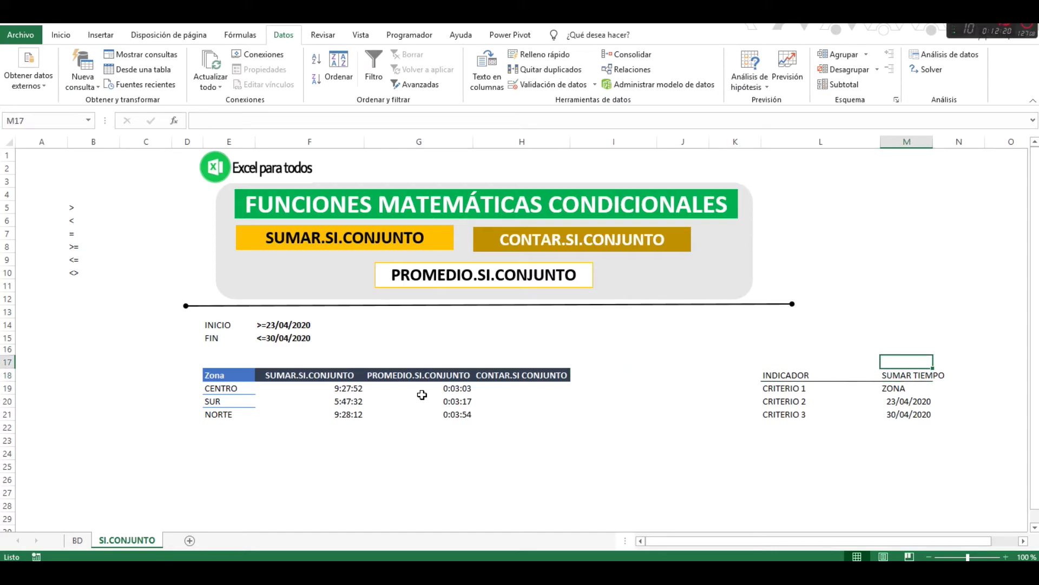
# - Enter the label CONTAR CANTIDAD DE REGISTROS in H17, above the CONTAR.SI CONJUNTO header
pyautogui.press('Left')
pyautogui.press('Left')
pyautogui.press('Left')
pyautogui.press('Left')
pyautogui.press('Left')
pyautogui.write('CONTAR CANTIDAD DE RE')
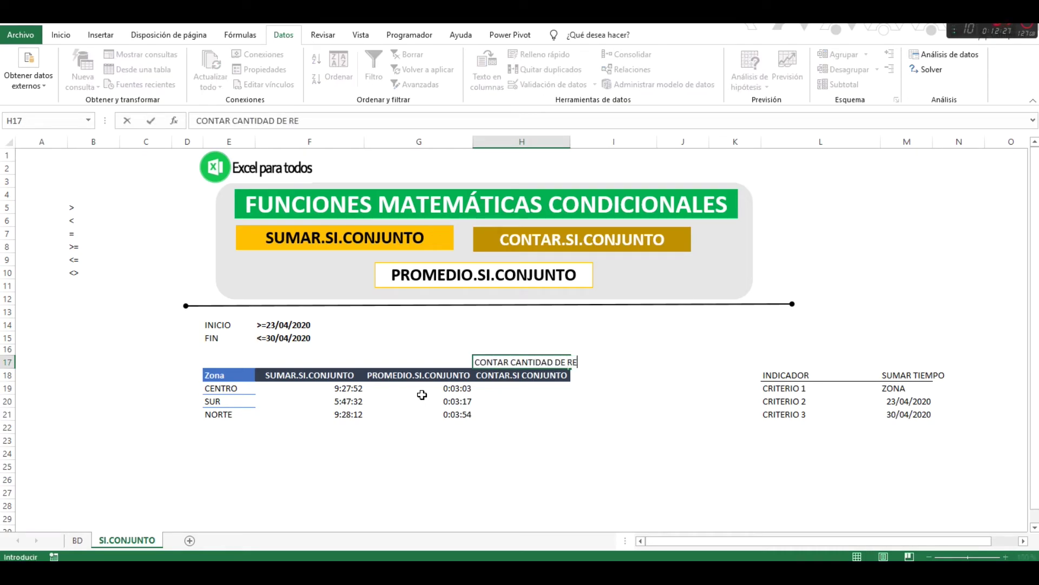
pyautogui.write('GISTROS')
pyautogui.press('Return')
pyautogui.press('Return')
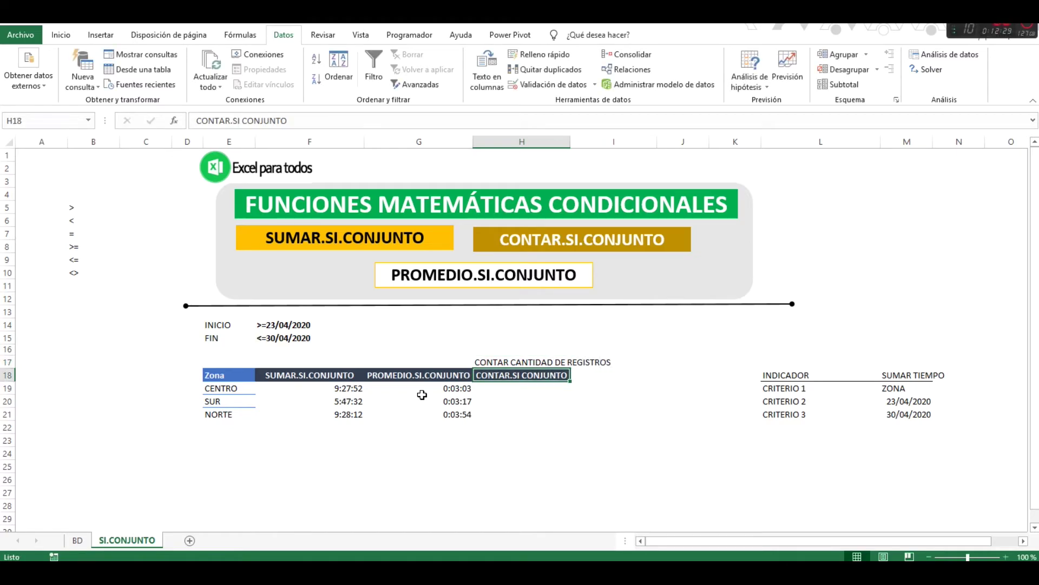
# - Check the record count of the filtered agent time values on the BD sheet, and return to SI.CONJUNTO
pyautogui.hotkey('ctrl', 'pageup')
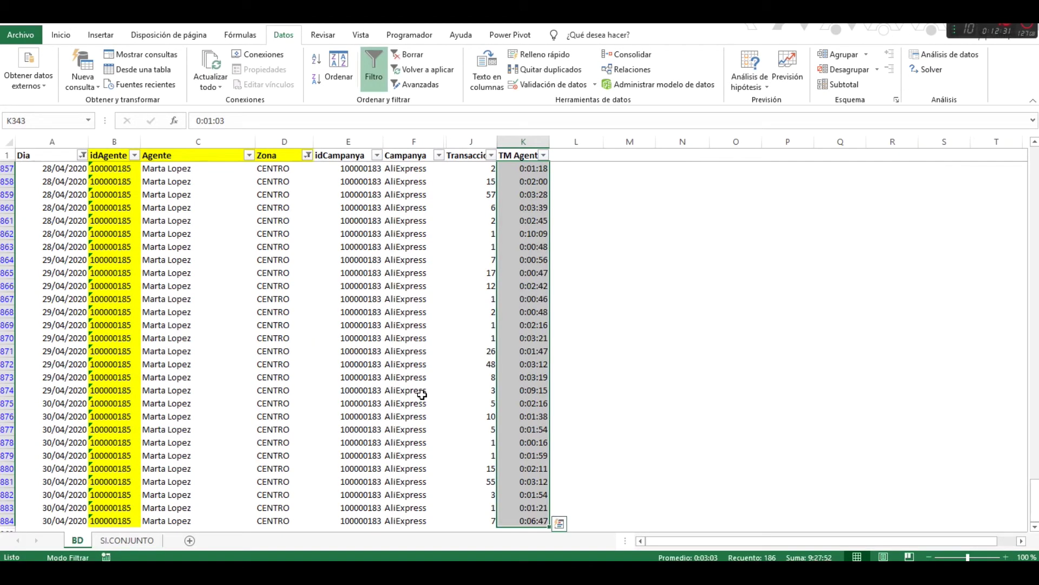
pyautogui.hotkey('ctrl', 'shift', 'Down')
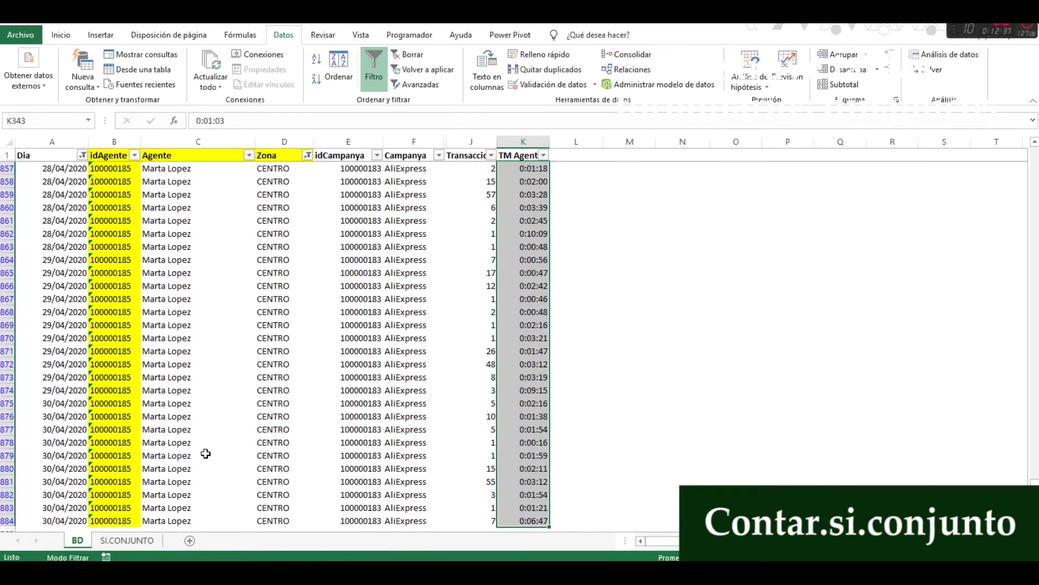
pyautogui.click(127, 540)
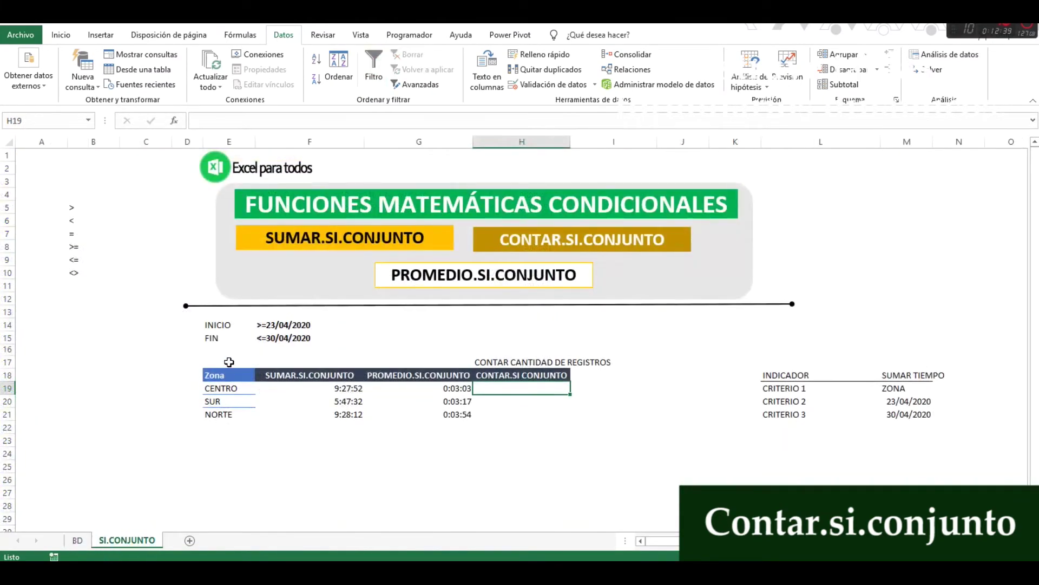
# - Start a CONTAR.SI.CONJUNTO formula in H19 for CENTRO and go to the BD sheet for its first criteria range
pyautogui.write('+')
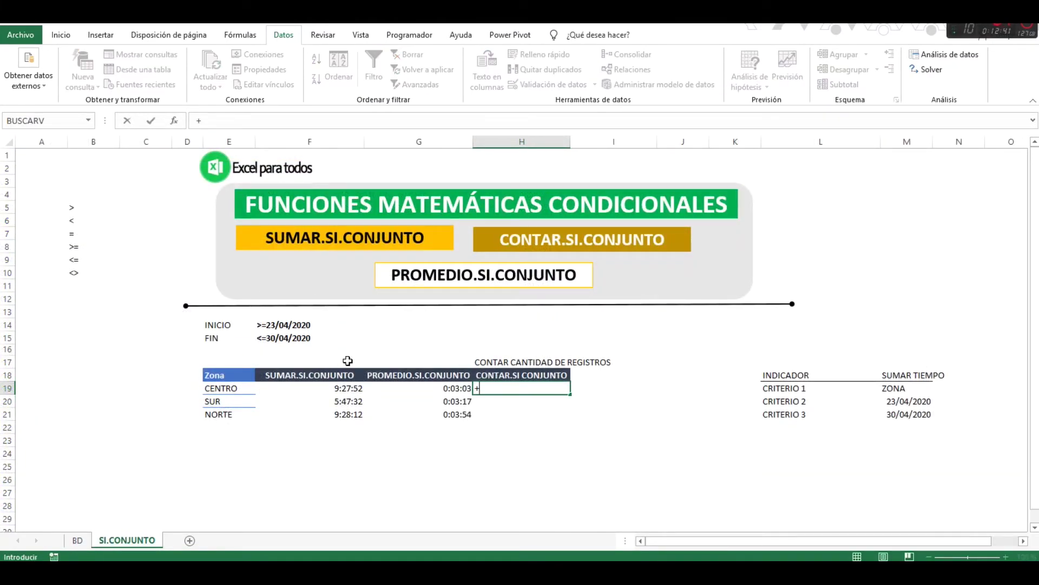
pyautogui.write('CONTAR')
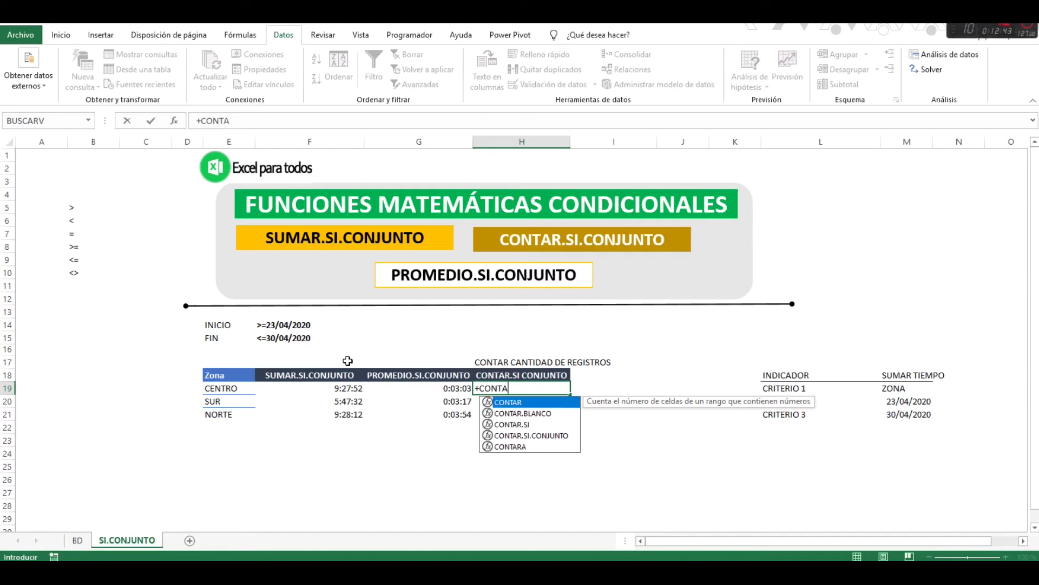
pyautogui.press('Down')
pyautogui.press('Down')
pyautogui.press('Down')
pyautogui.press('Tab')
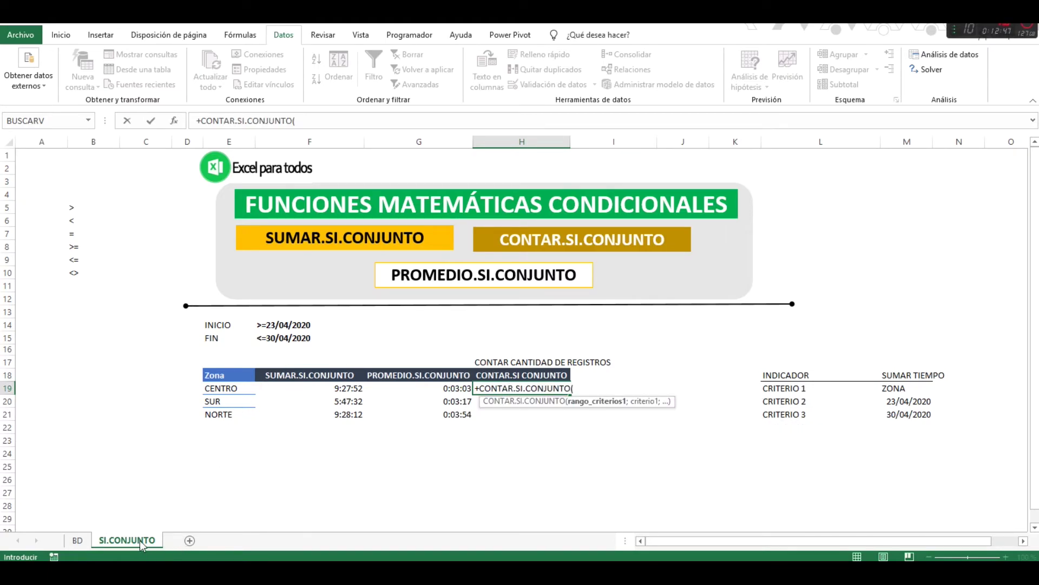
pyautogui.click(77, 539)
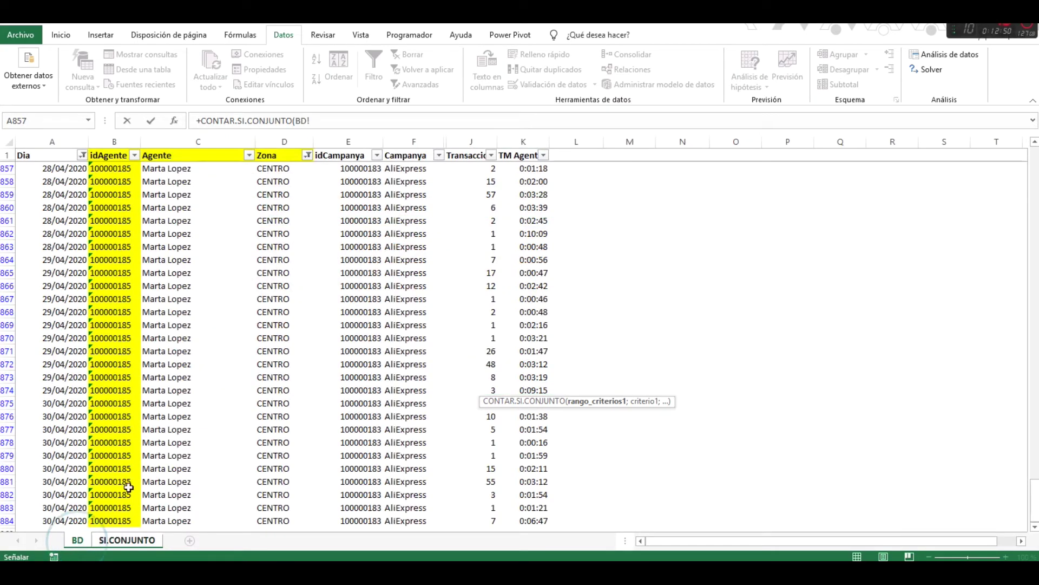
pyautogui.click(521, 141)
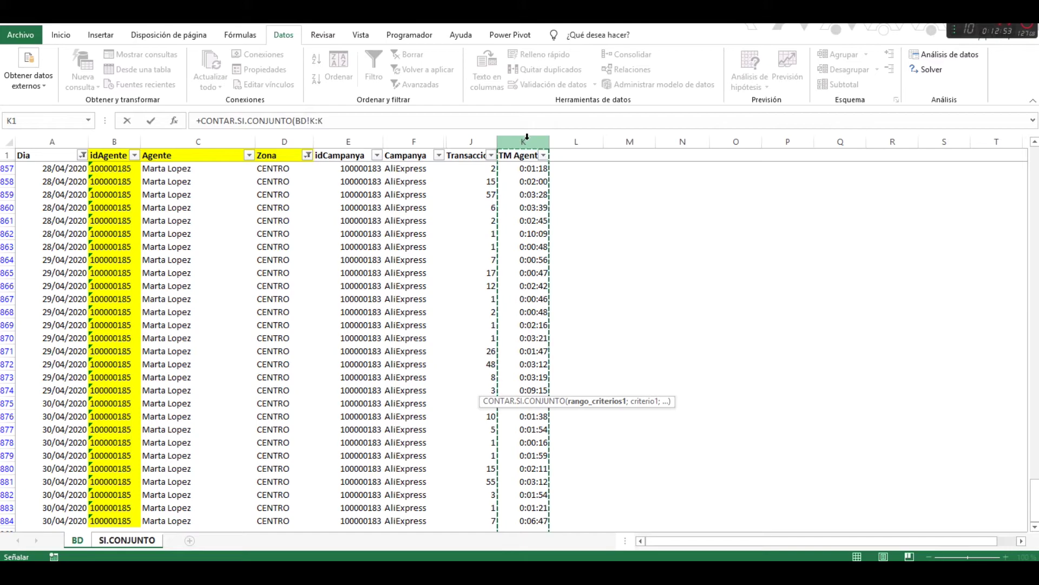
pyautogui.press('F4')
pyautogui.write(';')
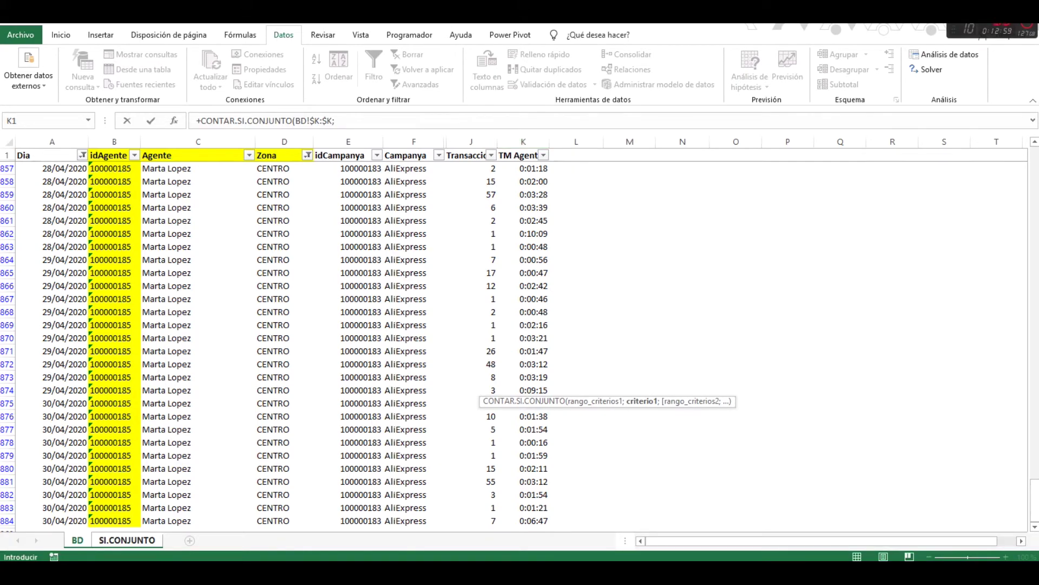
pyautogui.click(288, 135)
pyautogui.press('BackSpace')
pyautogui.press('BackSpace')
pyautogui.press('BackSpace')
pyautogui.press('BackSpace')
pyautogui.press('BackSpace')
pyautogui.press('BackSpace')
pyautogui.press('BackSpace')
pyautogui.press('BackSpace')
pyautogui.press('BackSpace')
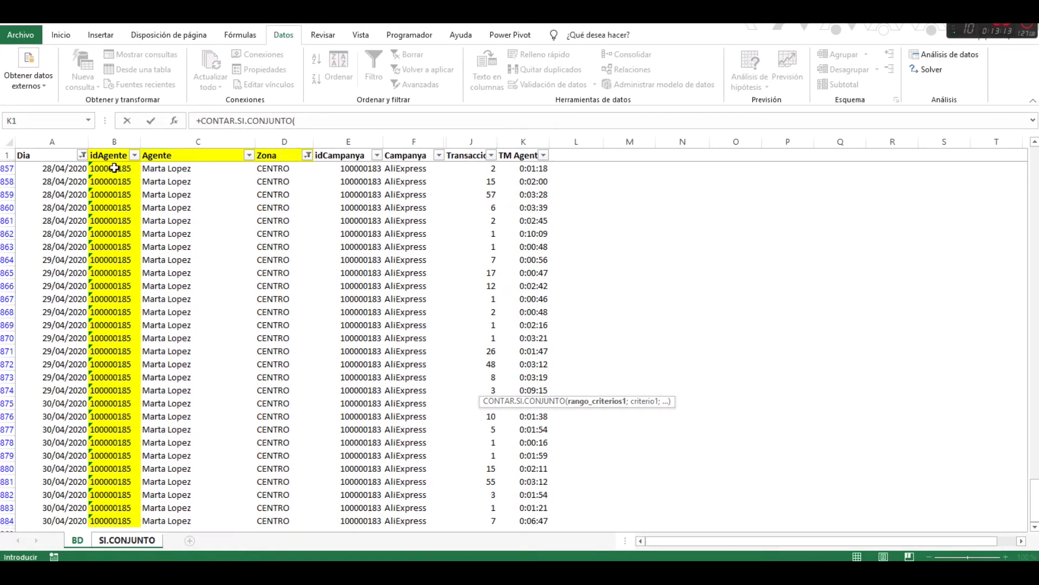
# - Set the first criteria pair of the count formula to the absolute Zona column BD!$D:$D and zone cell E19
pyautogui.click(276, 141)
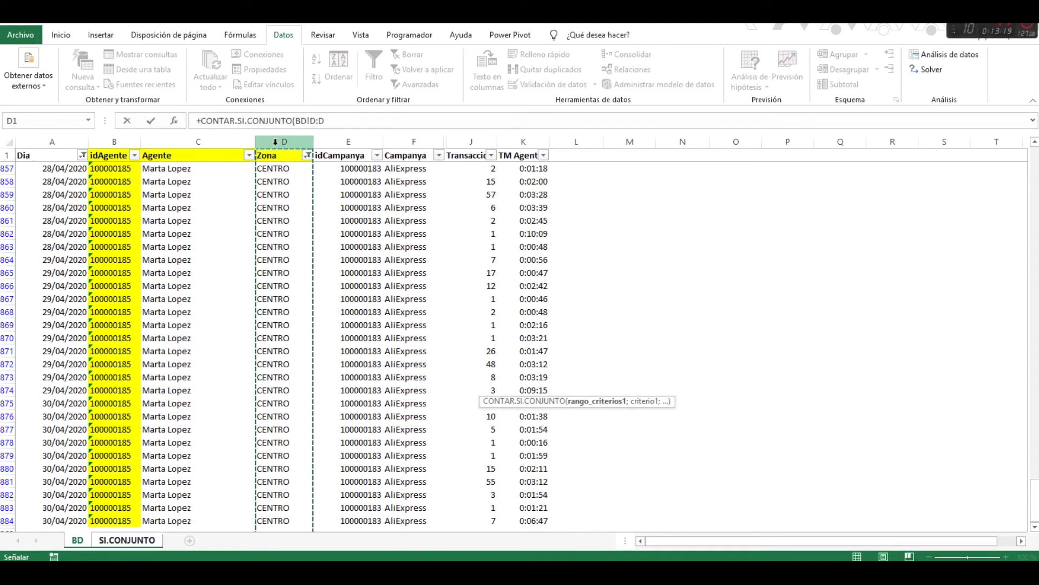
pyautogui.write(';')
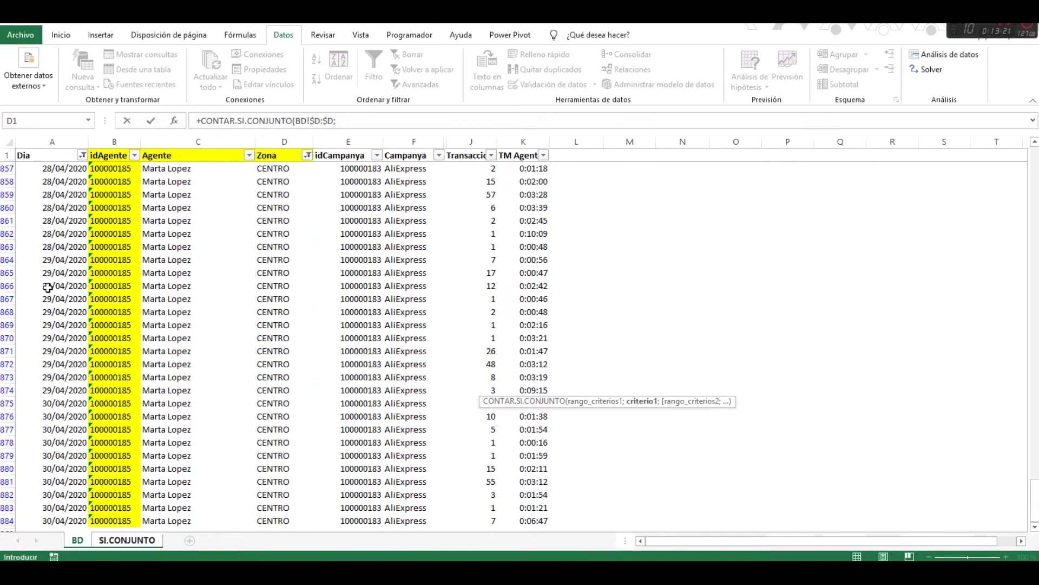
pyautogui.click(144, 538)
pyautogui.click(213, 387)
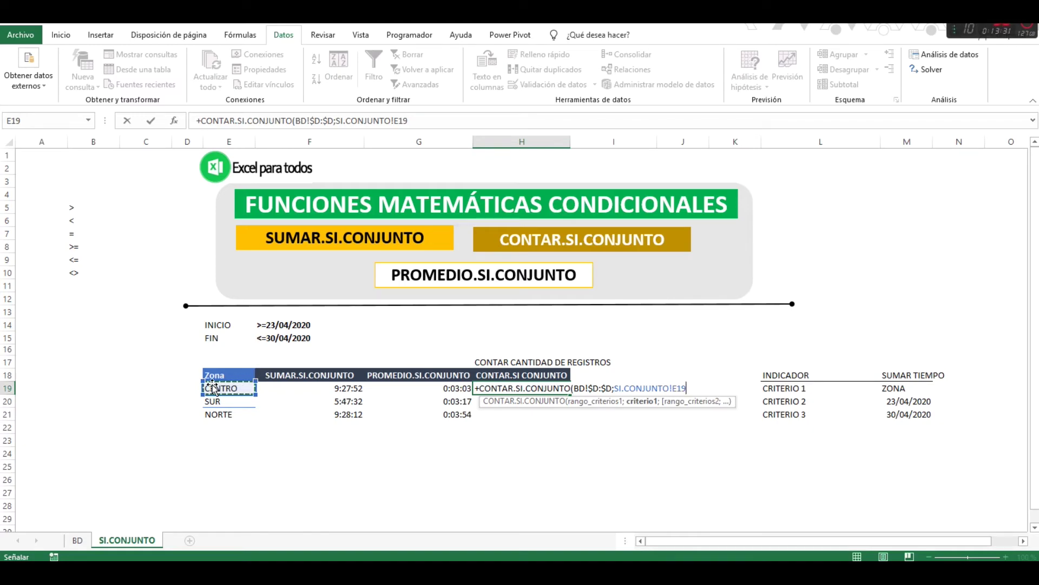
pyautogui.write(';')
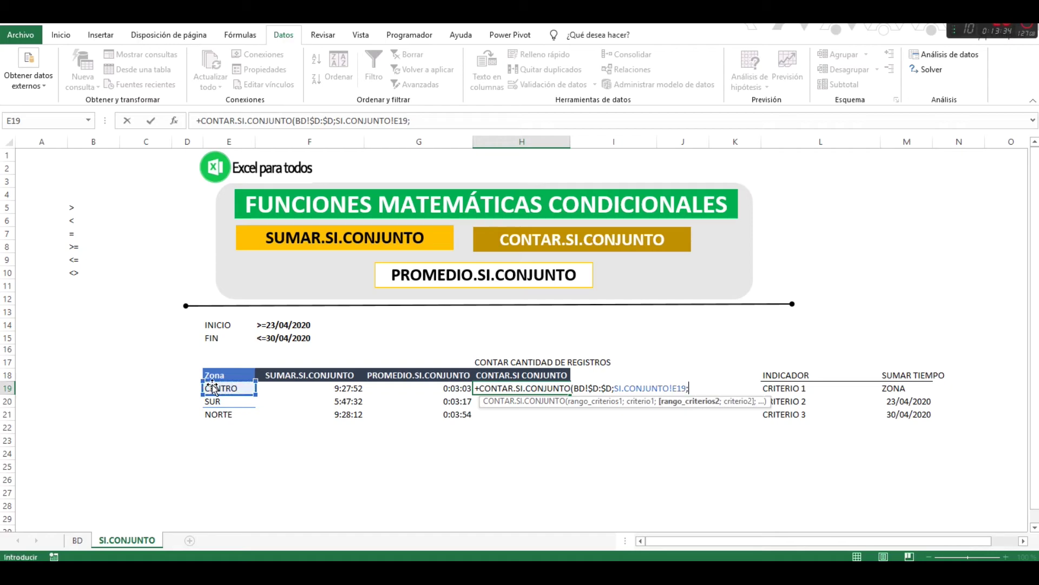
# - Add the second criteria pair to the formula: the Dia column BD!$A:$A with the start date criterion $F$14
pyautogui.click(70, 540)
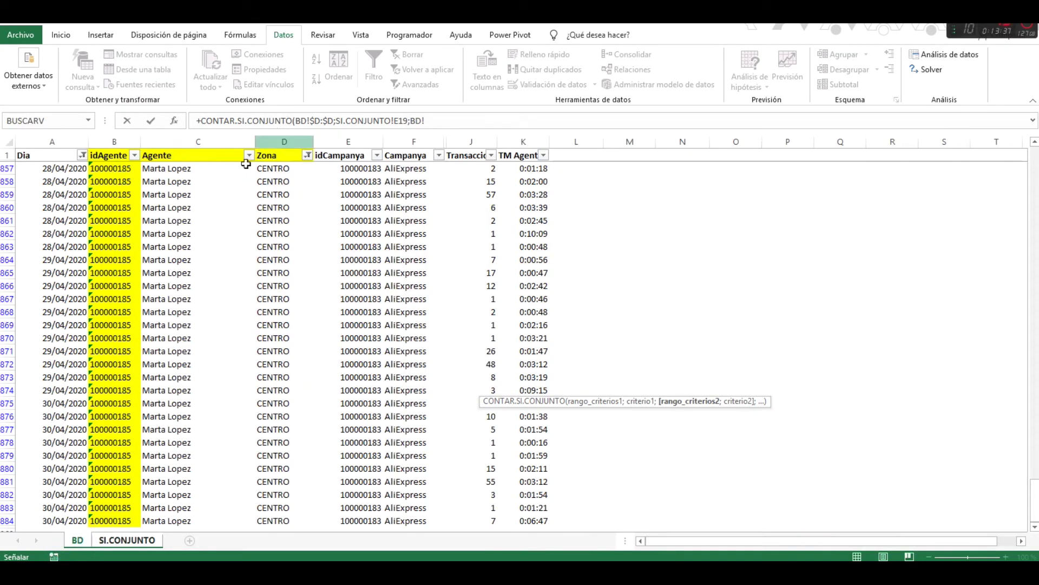
pyautogui.click(53, 140)
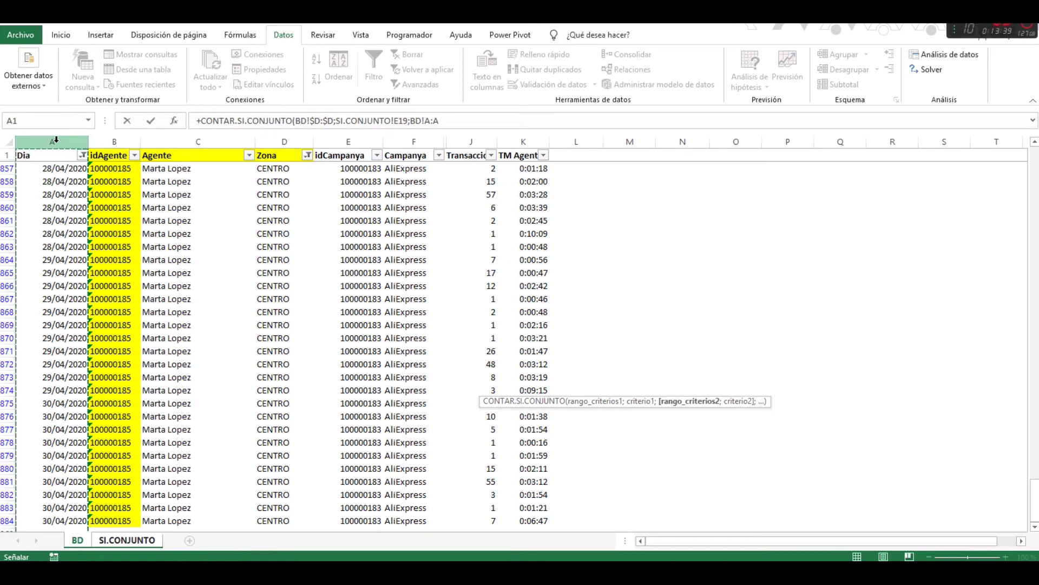
pyautogui.press('F4')
pyautogui.write(';')
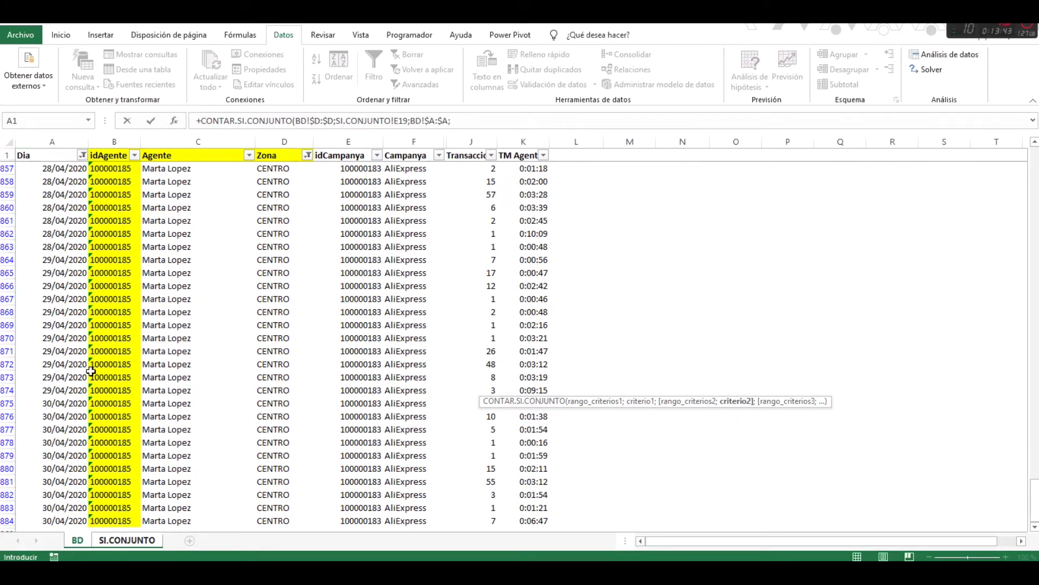
pyautogui.click(126, 540)
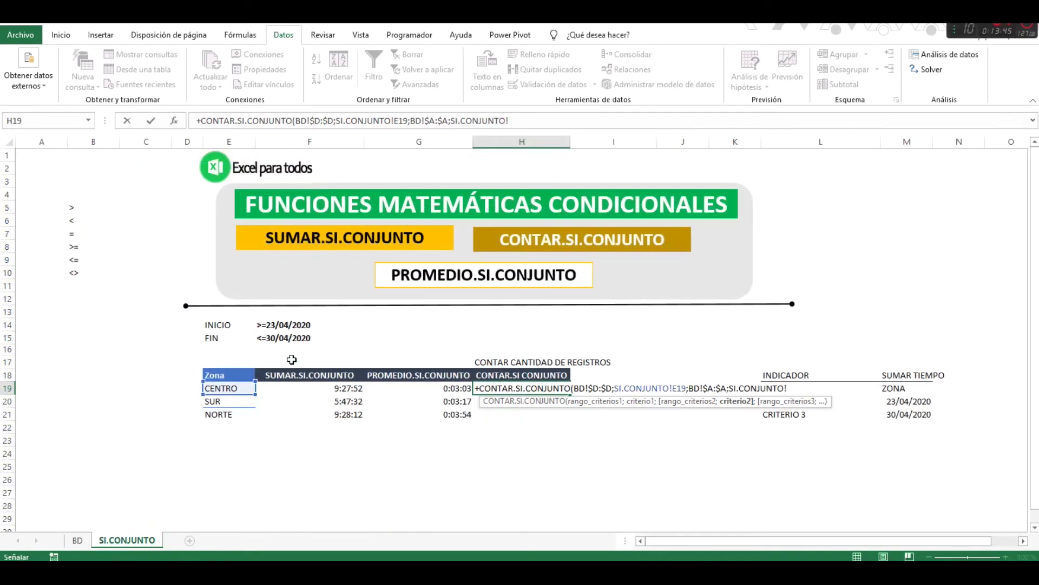
pyautogui.click(295, 324)
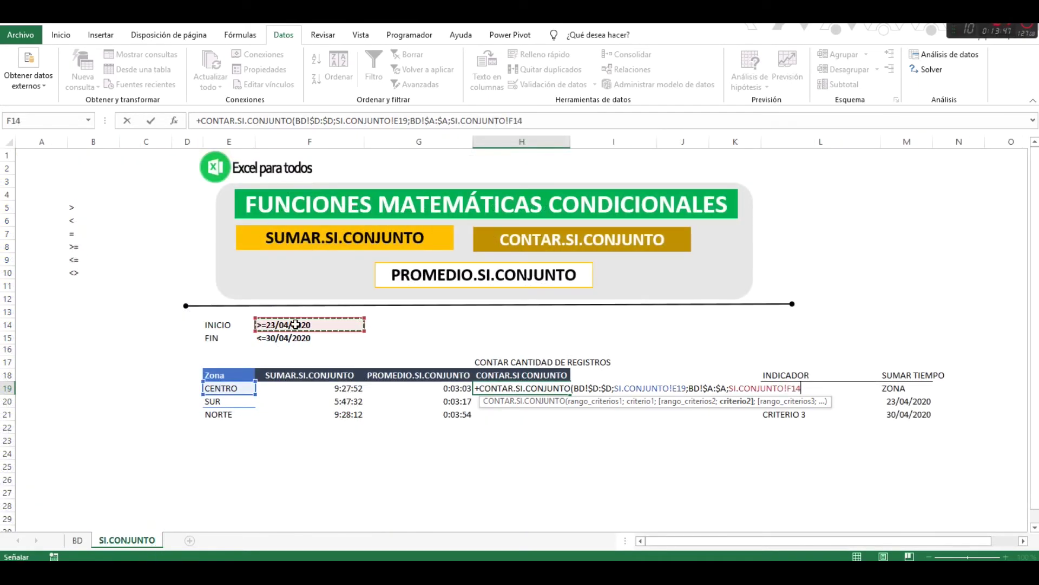
pyautogui.press('F4')
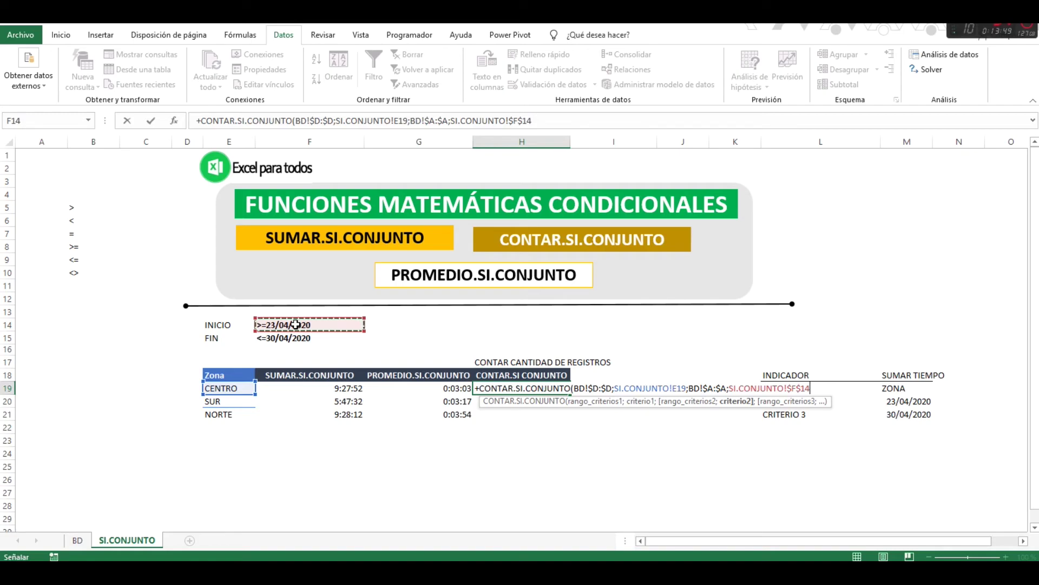
pyautogui.write(';')
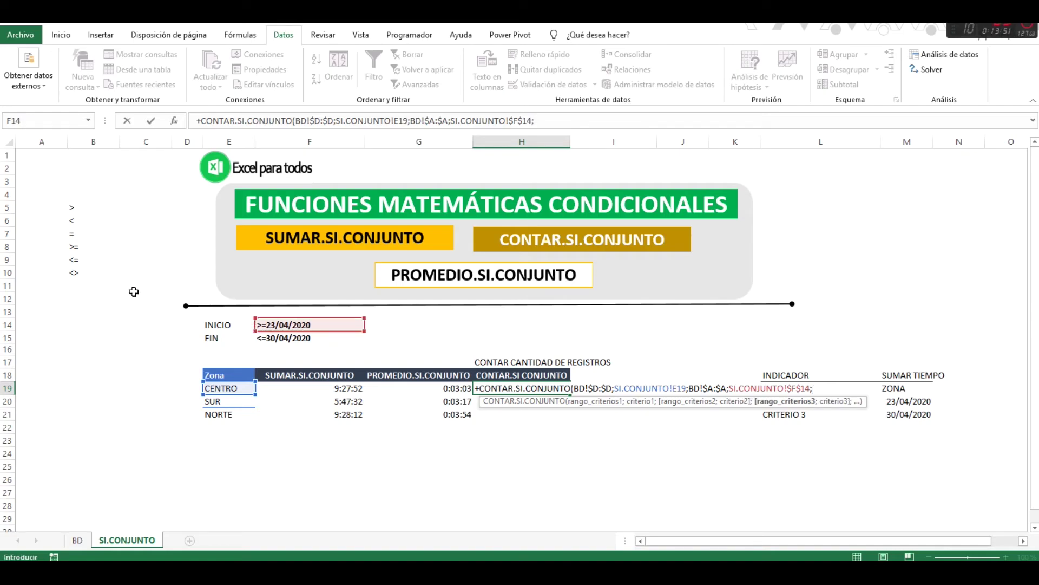
# - Add the Dia column BD!A:A with the end date criterion $F$15 as the third pair and complete the formula in H19
pyautogui.click(78, 540)
pyautogui.click(52, 136)
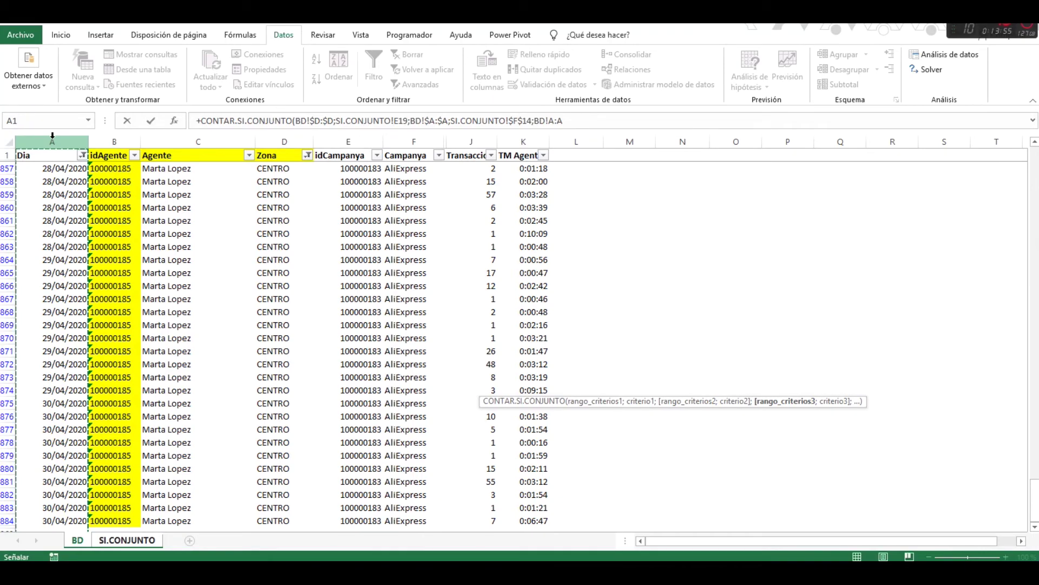
pyautogui.press('F4')
pyautogui.press('F4')
pyautogui.press('F4')
pyautogui.press('F4')
pyautogui.write(';')
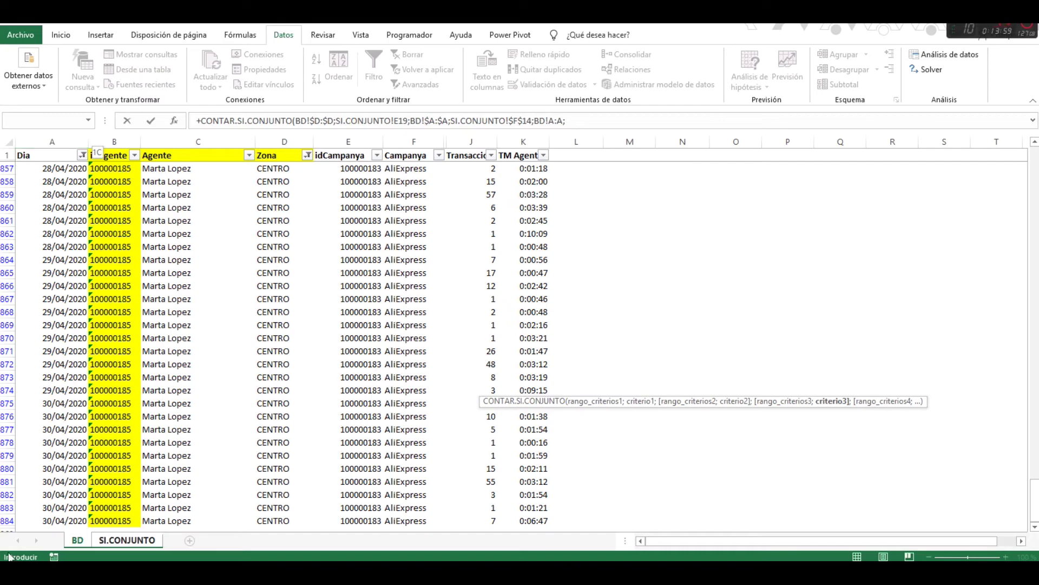
pyautogui.click(145, 533)
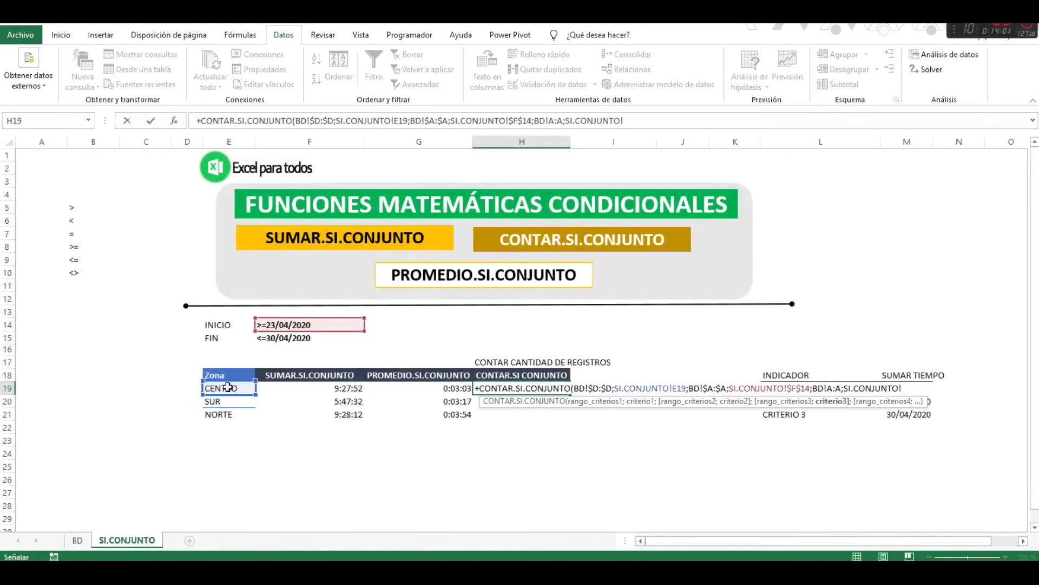
pyautogui.click(274, 335)
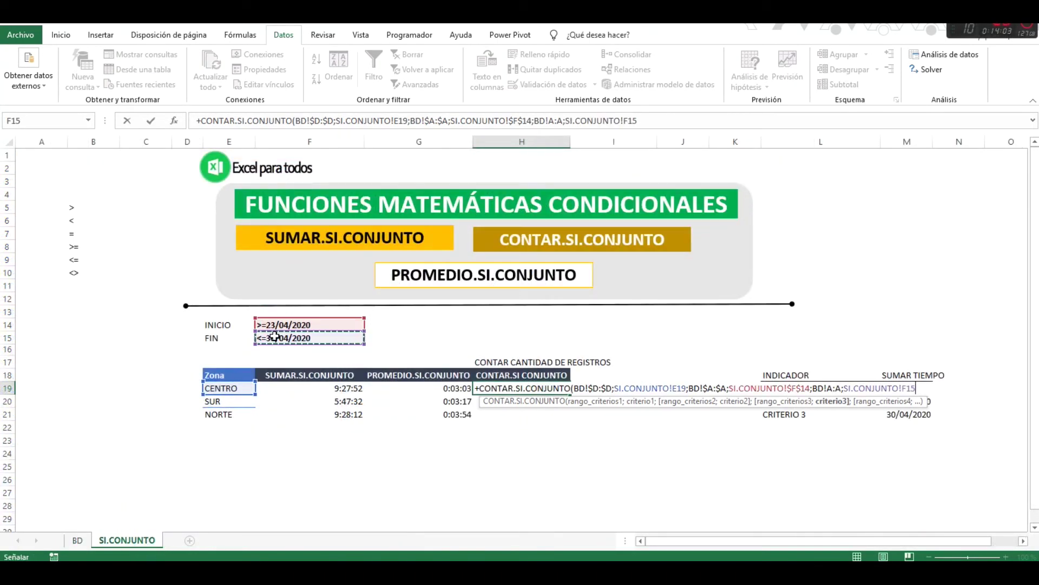
pyautogui.press('F4')
pyautogui.write(')')
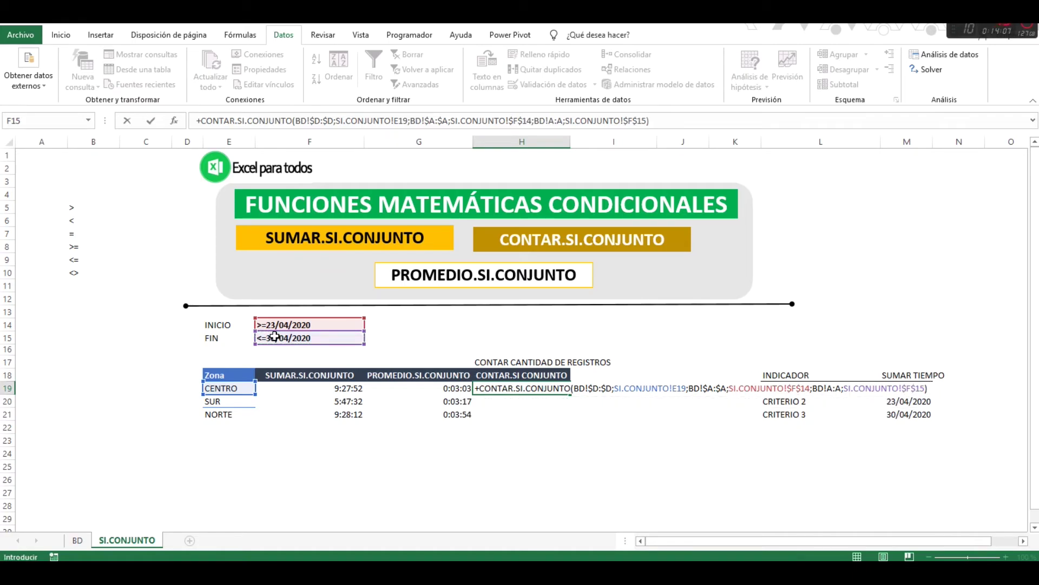
pyautogui.hotkey('ctrl', 'Return')
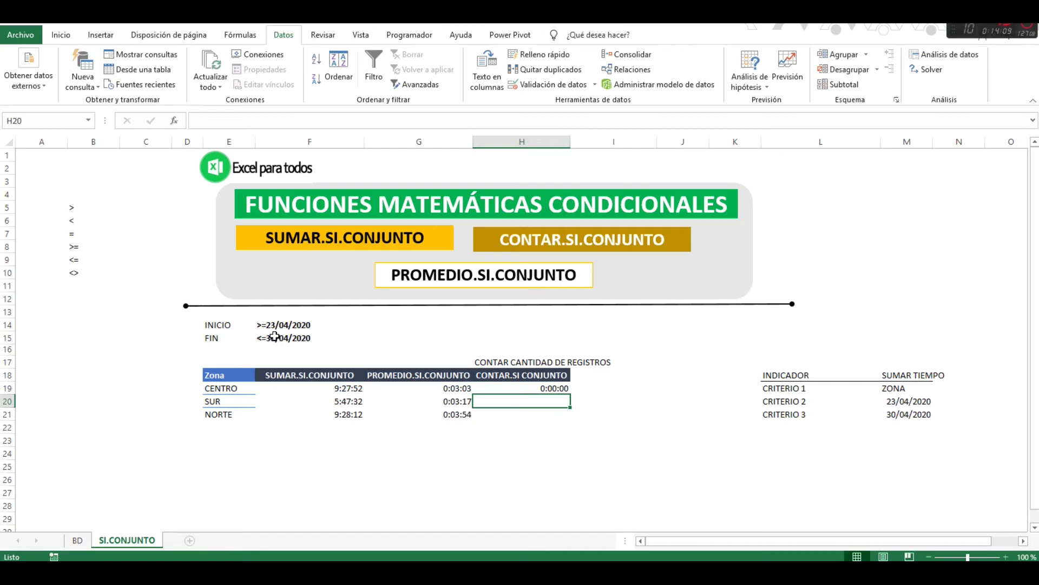
# - Format the count result in H19 as Número with 2 decimal places
pyautogui.rightClick(526, 388)
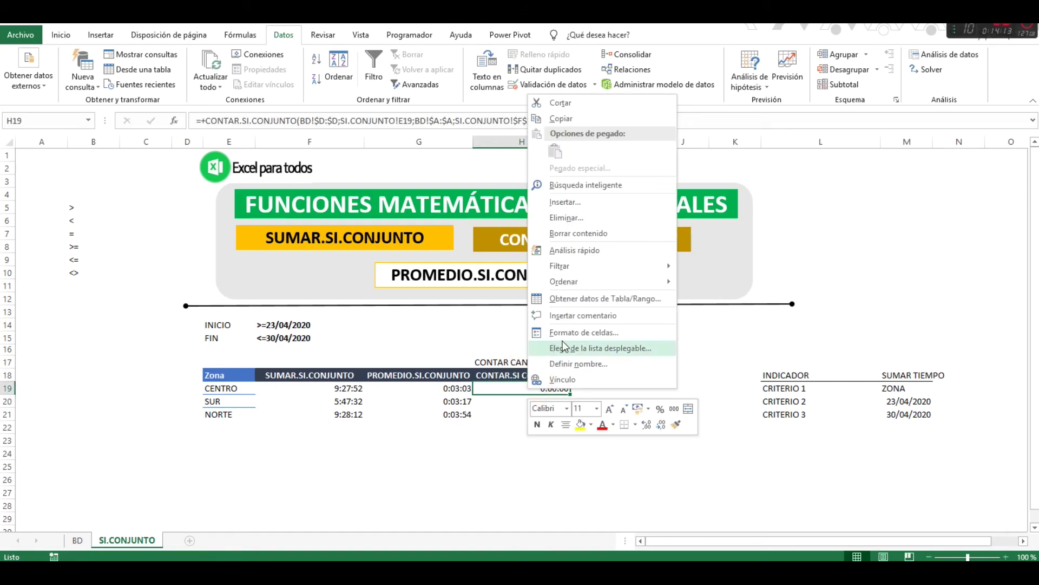
pyautogui.press('Escape')
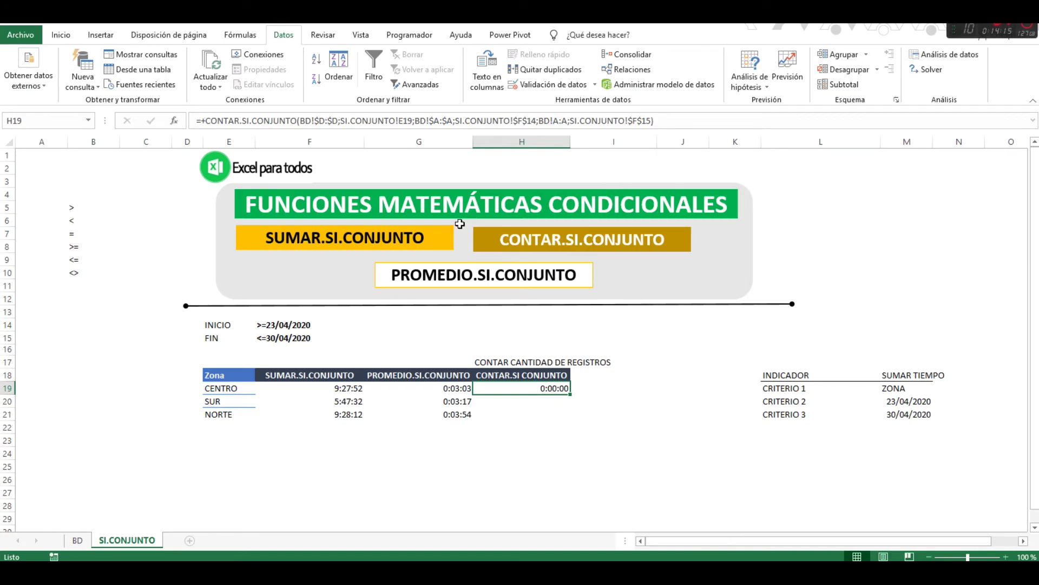
pyautogui.hotkey('ctrl', 'p')
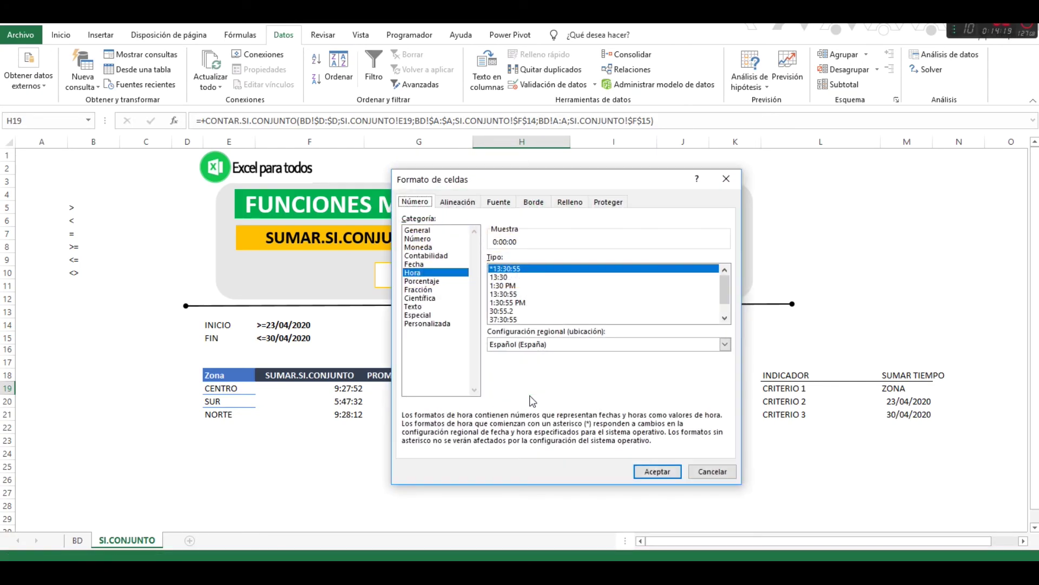
pyautogui.click(405, 247)
pyautogui.click(412, 239)
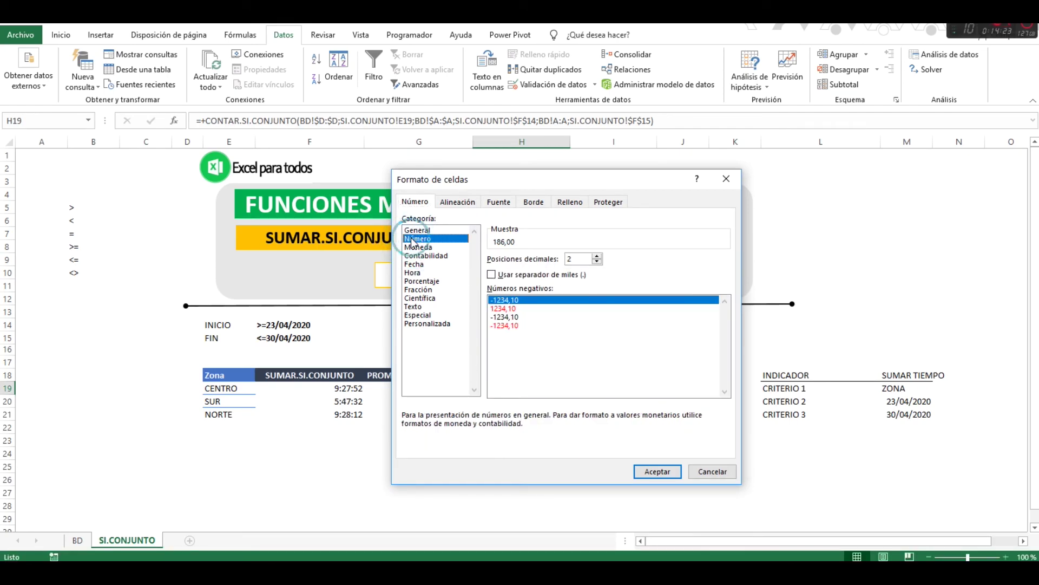
pyautogui.click(657, 471)
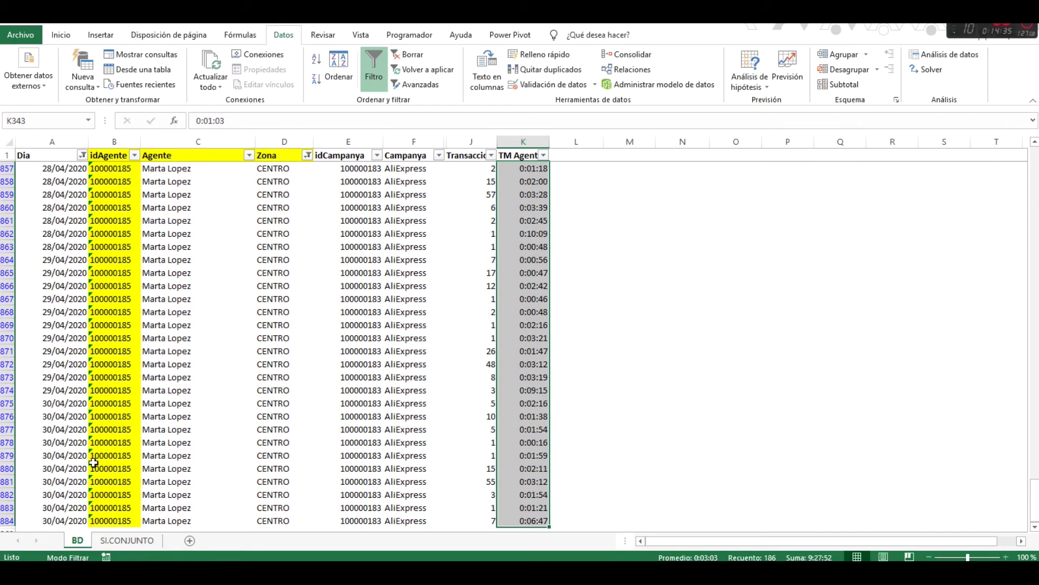
# - Copy the count formula from H19 to the SUR and NORTE rows, H20:H21
pyautogui.click(139, 538)
pyautogui.hotkey('ctrl', 'c')
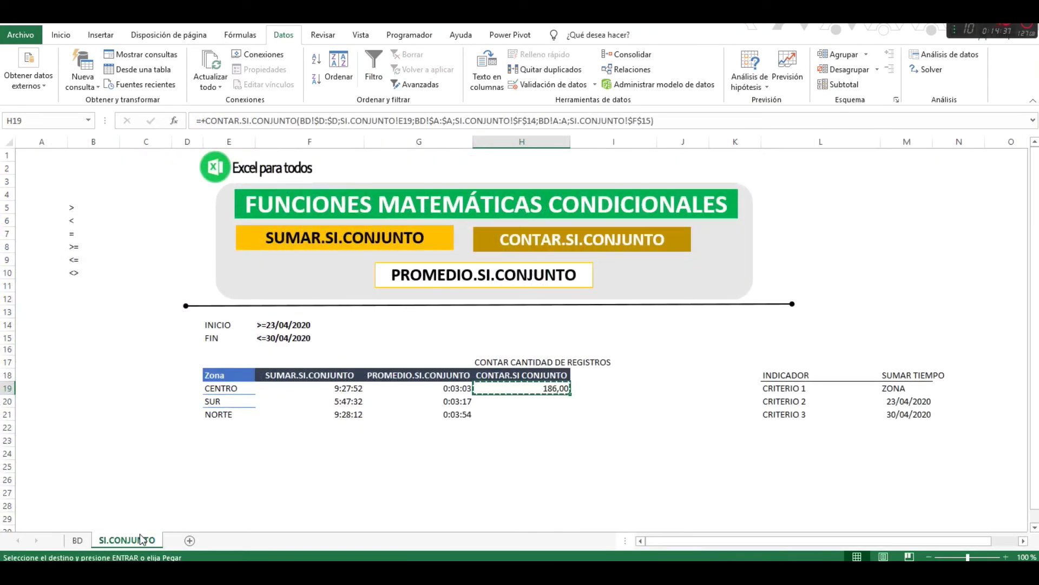
pyautogui.press('Down')
pyautogui.hotkey('shift', 'Down')
pyautogui.hotkey('shift', 'Down')
pyautogui.hotkey('shift', 'Up')
pyautogui.press('Return')
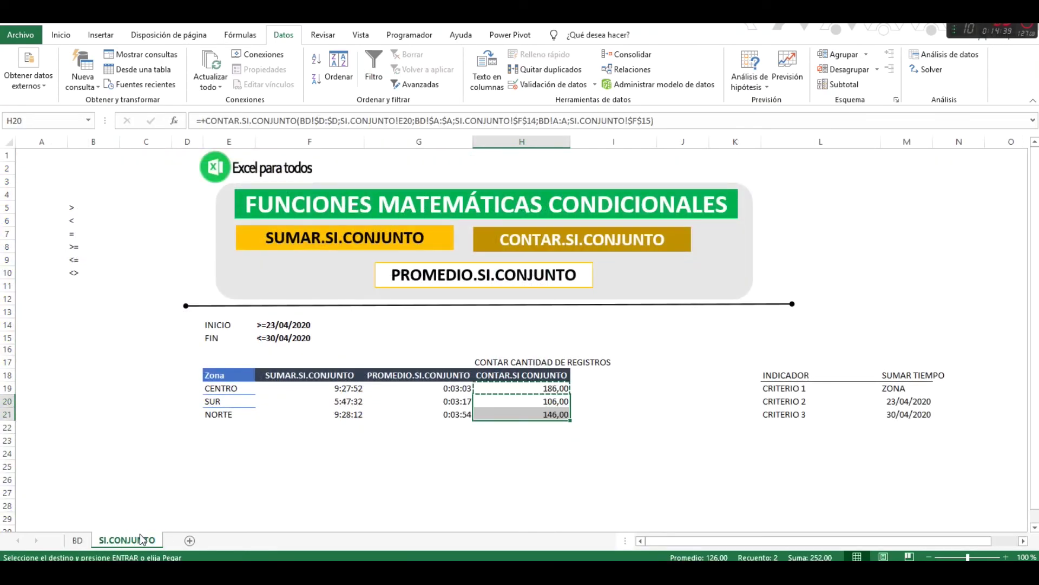
# - Inspect the cell references of the copied count formulas in H21 and H20 without changing them
pyautogui.press('Down')
pyautogui.press('F2')
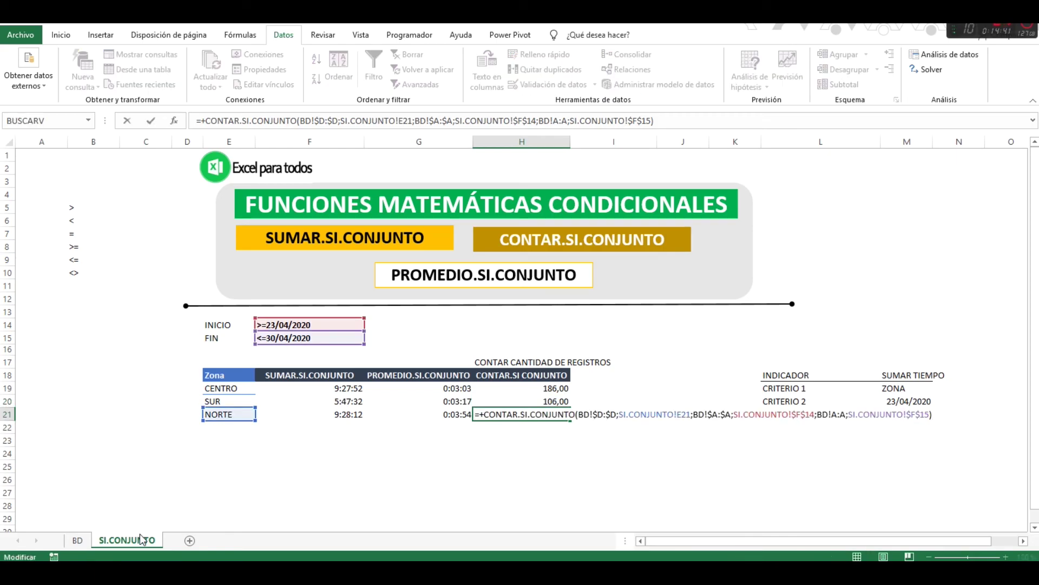
pyautogui.press('Escape')
pyautogui.press('Up')
pyautogui.press('F2')
pyautogui.press('Escape')
pyautogui.press('Up')
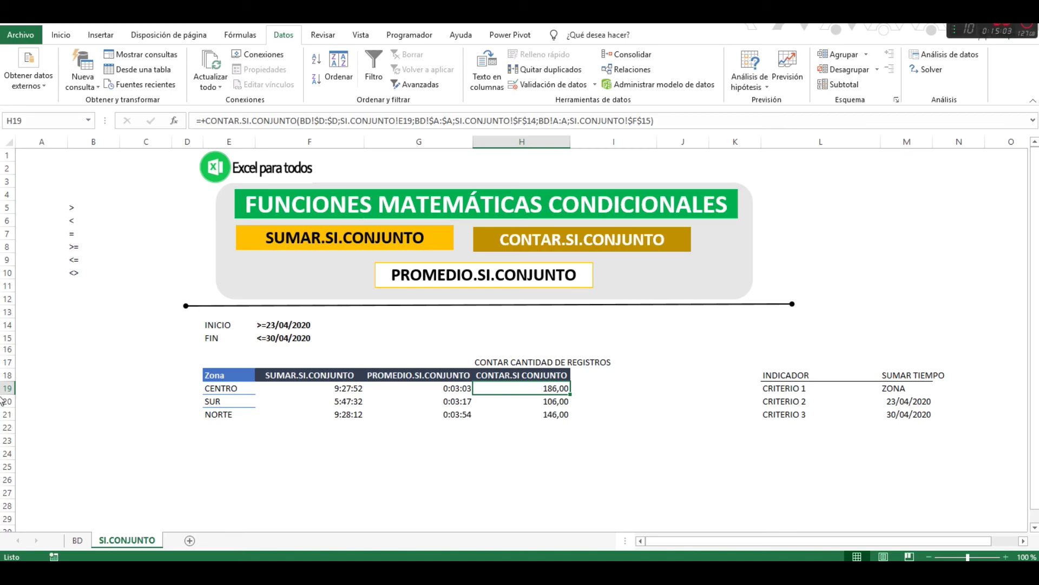
# - Select the comparison operators in B5:B10 to review them
pyautogui.click(66, 207)
pyautogui.moveTo(77, 205); pyautogui.dragTo(76, 273)
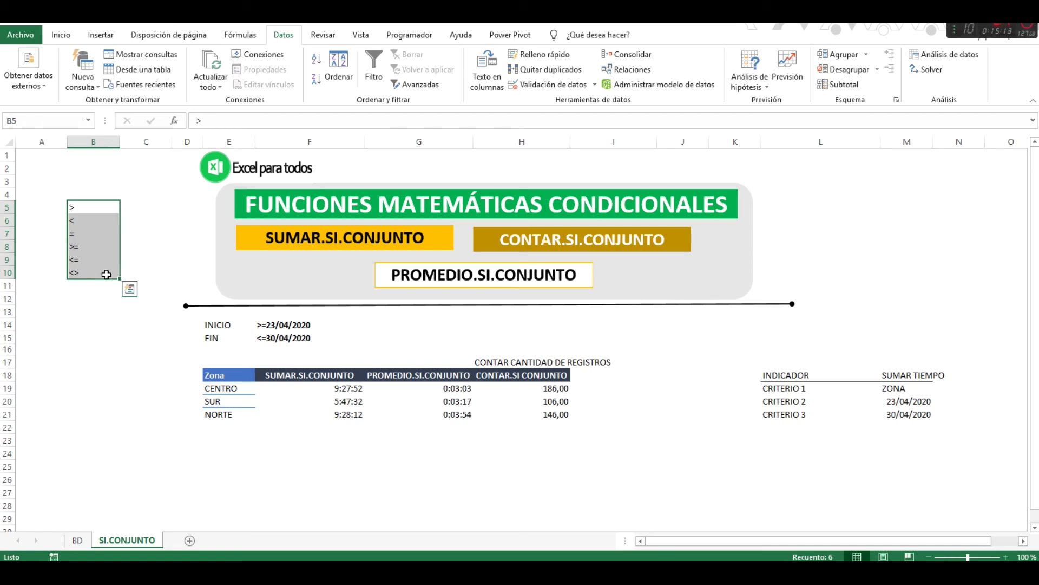